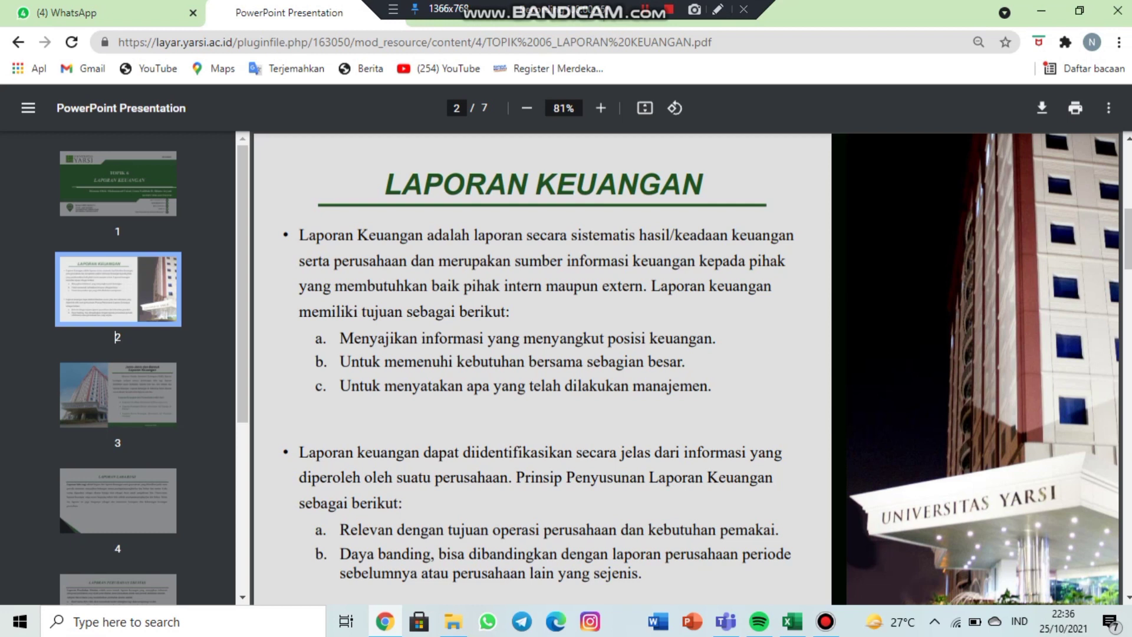
Read the financial statement slides in the PDF from page 3 through page 6.
left_click(118, 443)
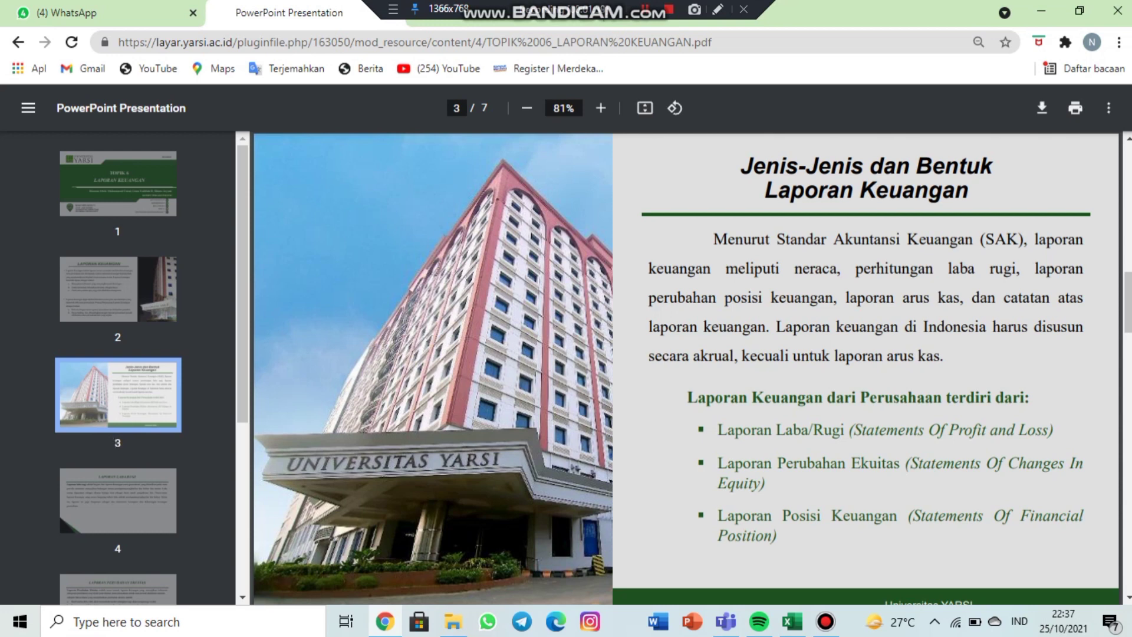
left_click(116, 548)
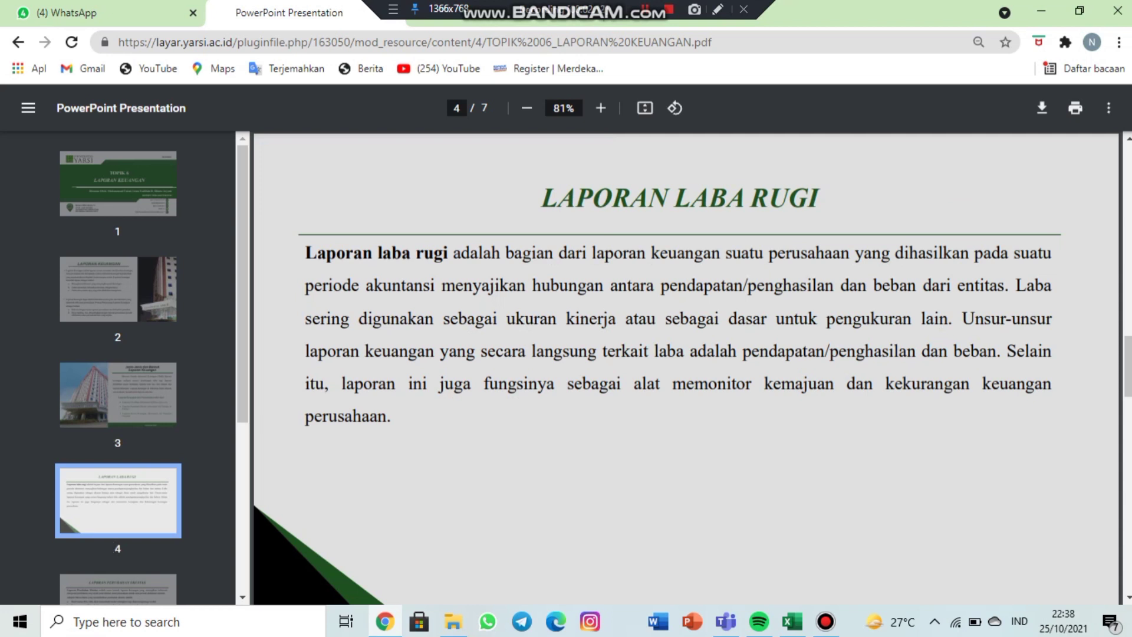
left_click(115, 596)
scroll(116, 596, "down", 1)
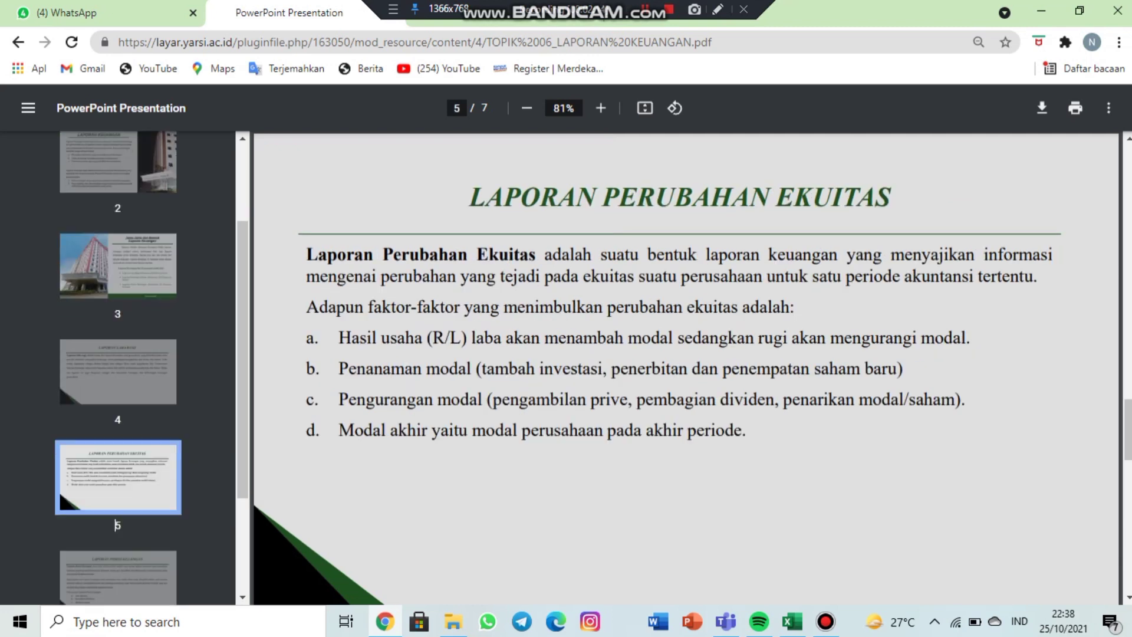
scroll(116, 525, "down", 3)
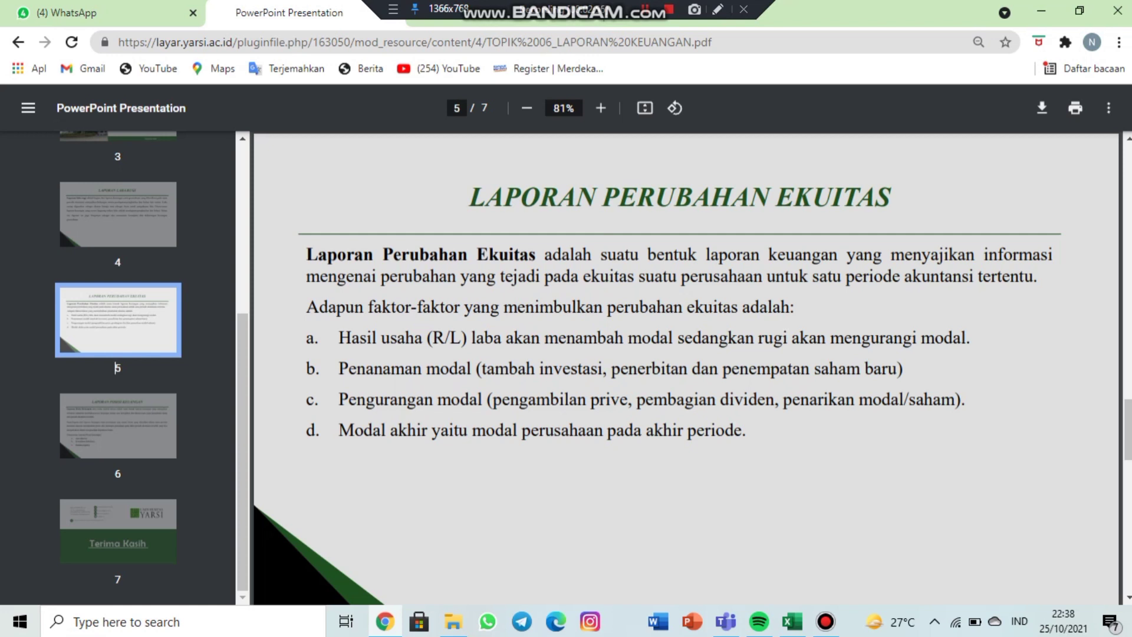
left_click(116, 473)
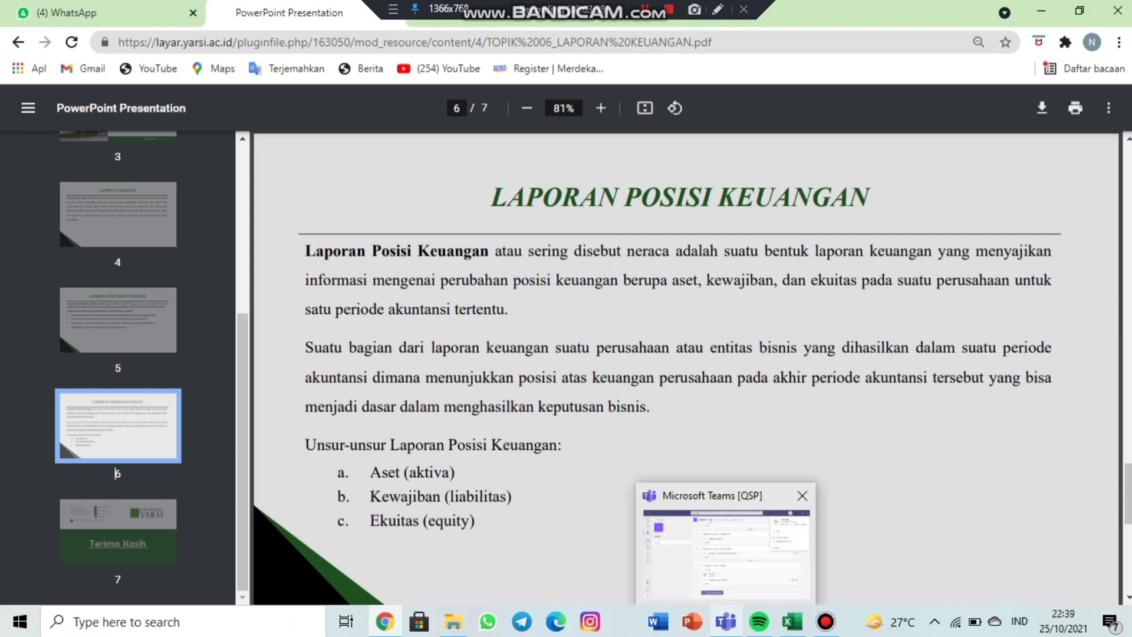
Switch to the Excel workbook, view the LABA RUGI sheet, and go to the first account code on the LATIHAN LABA RUGI sheet.
left_click(727, 548)
left_click(791, 621)
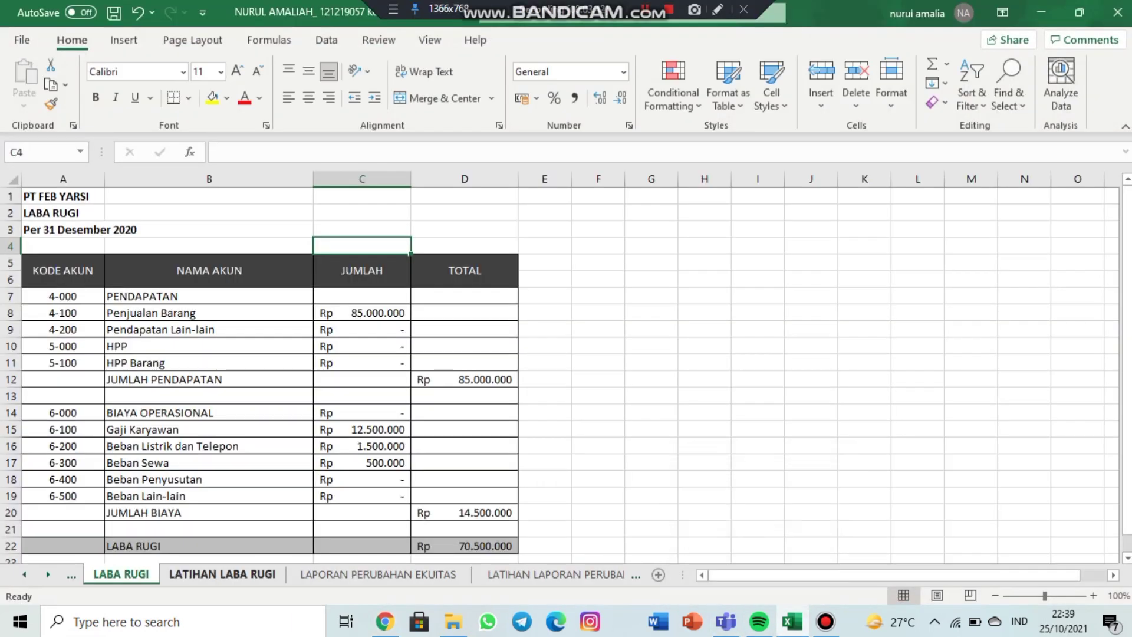
left_click(223, 574)
left_click(121, 574)
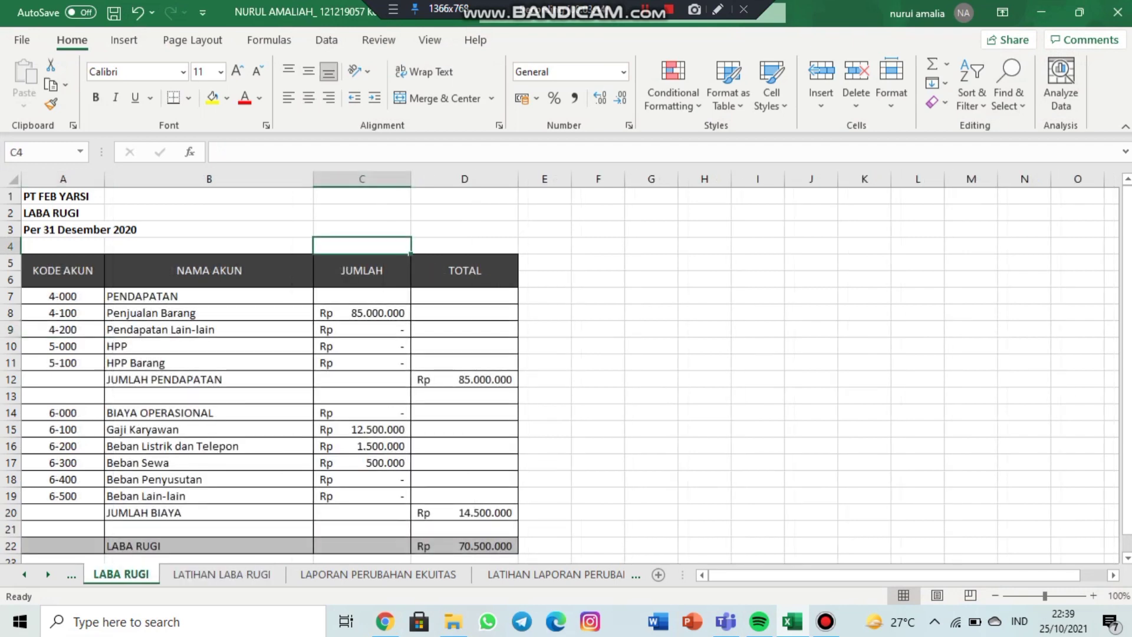
left_click(222, 574)
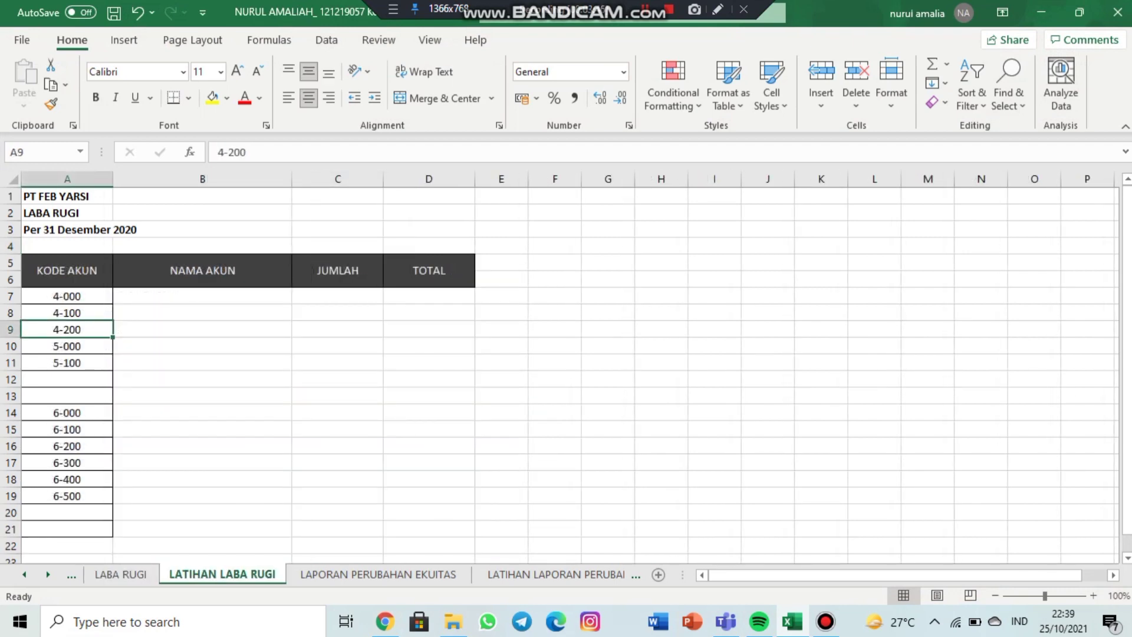
left_click(203, 313)
left_click(67, 297)
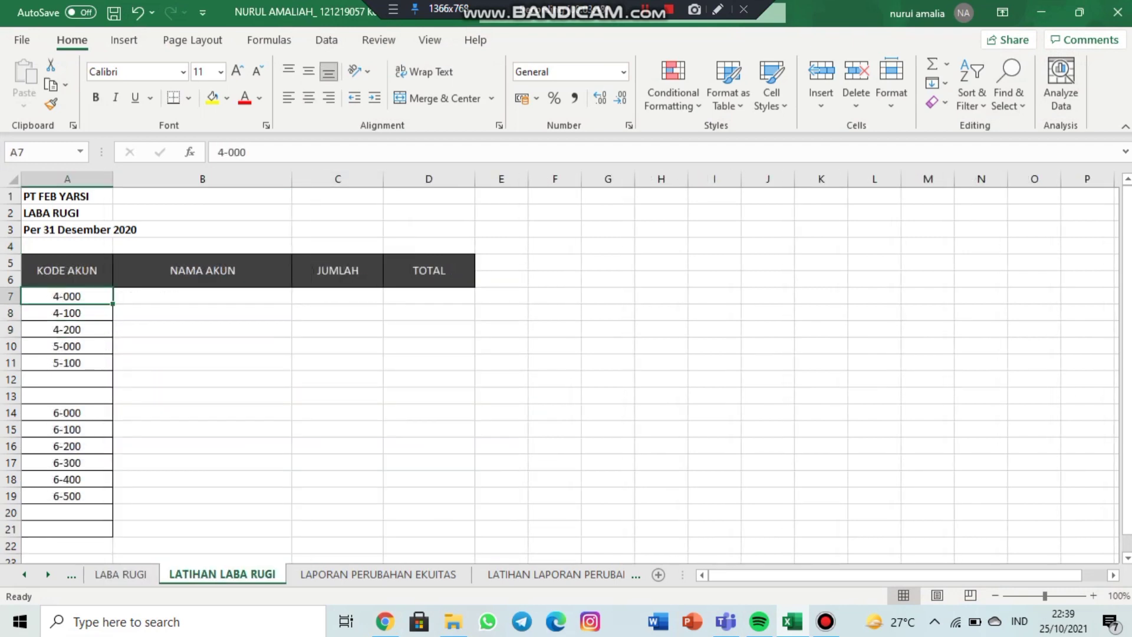
key("shift+Down")
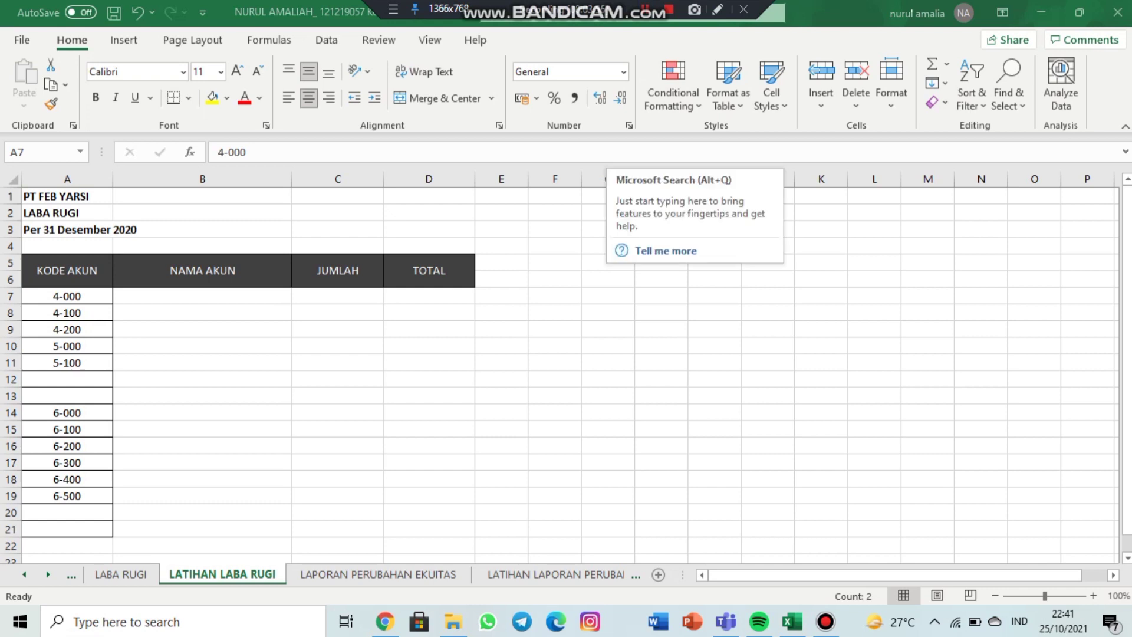
Start a VLOOKUP formula in B7 with A7 as the lookup value.
key("Right")
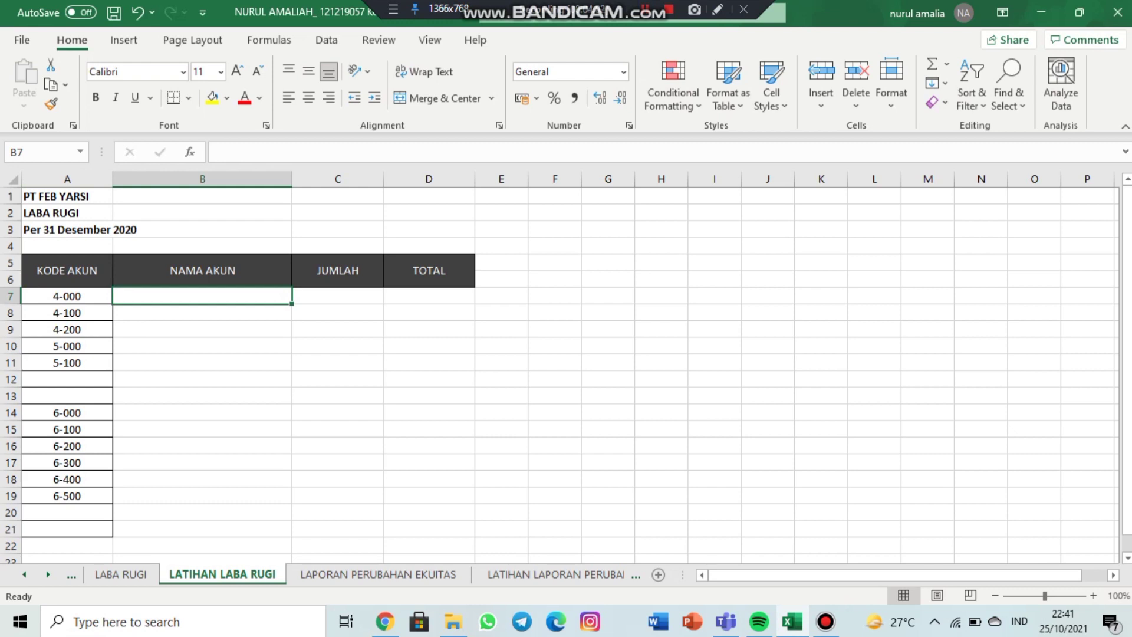
type("=")
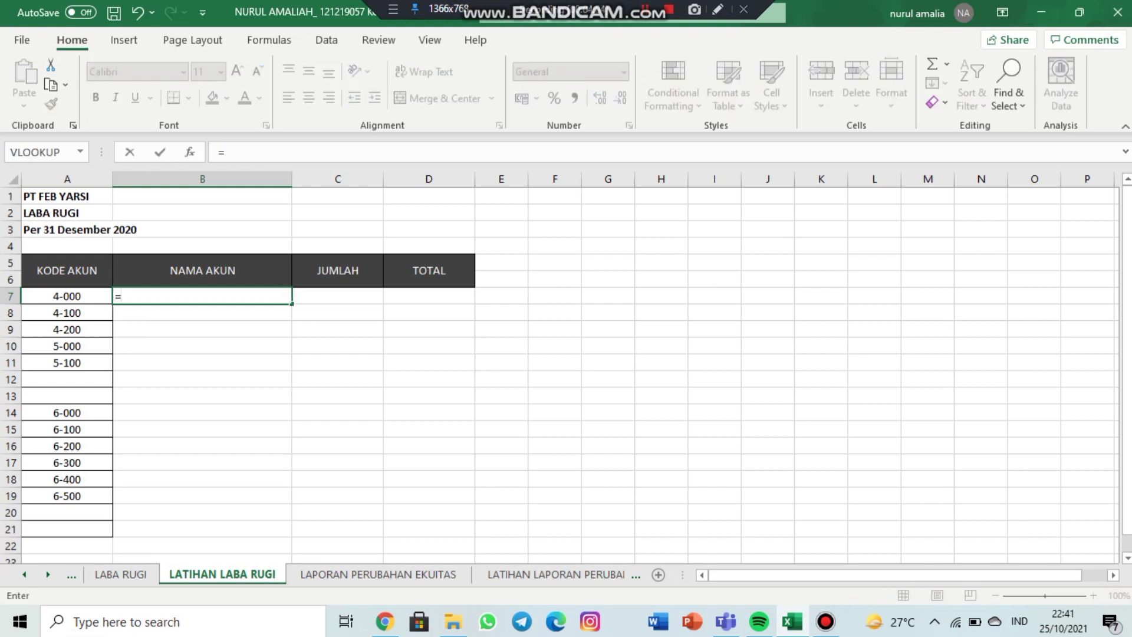
type("vlo")
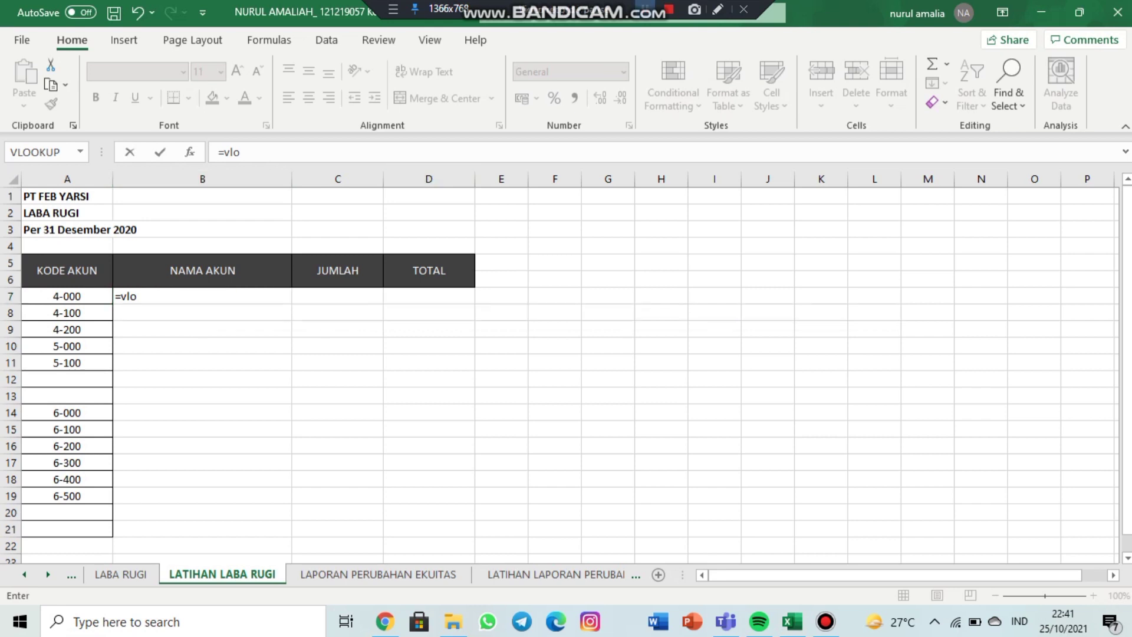
key("Tab")
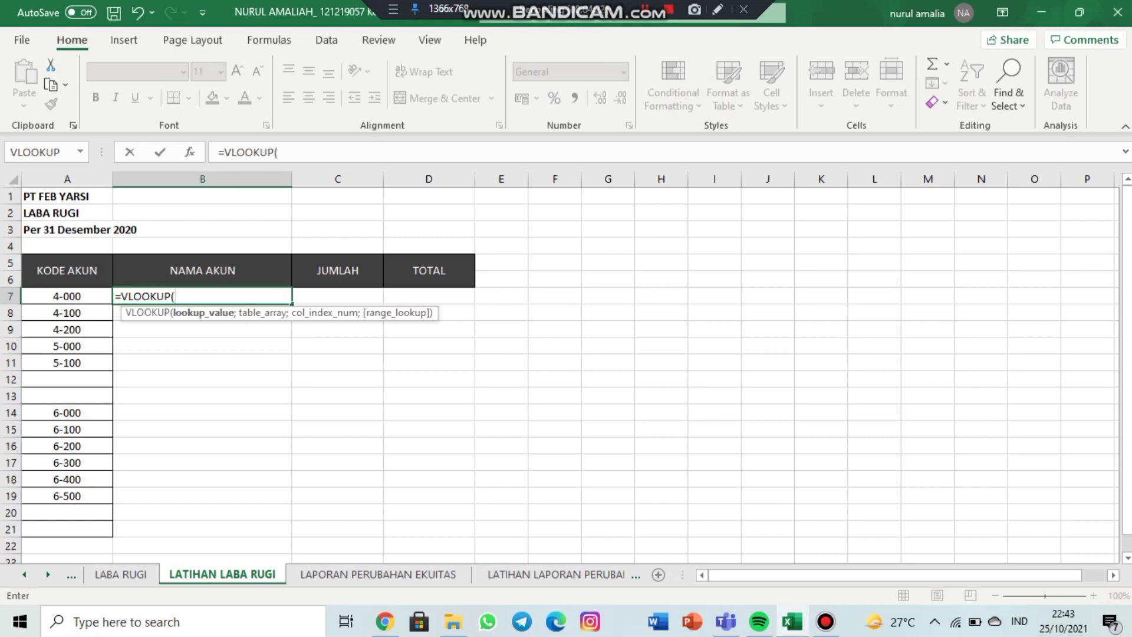
left_click(67, 297)
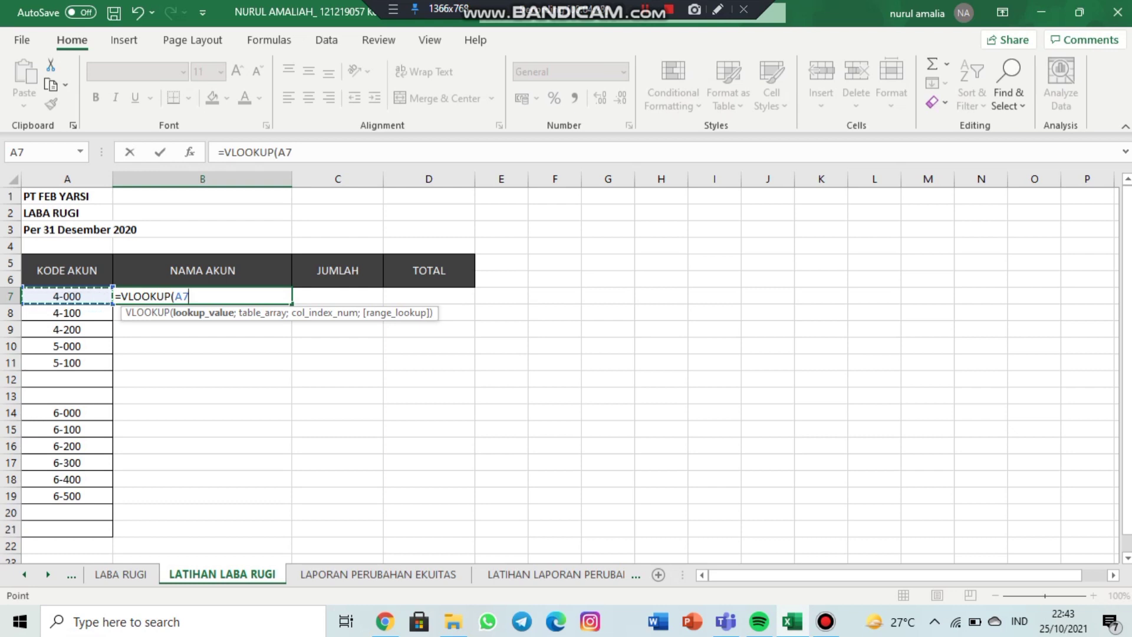
type("_")
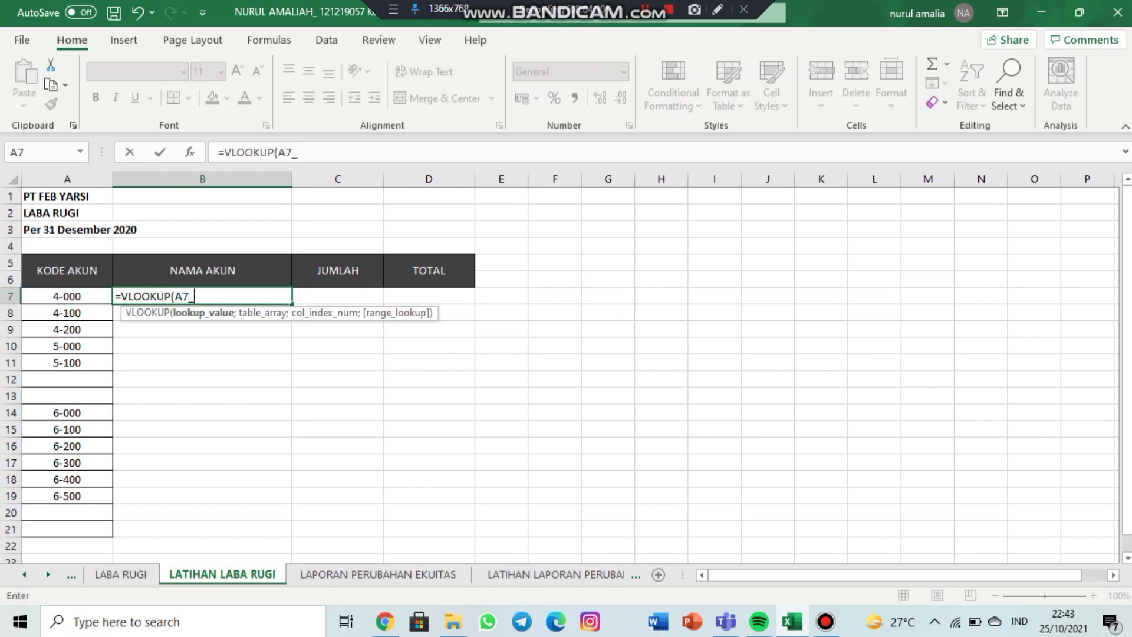
type("D AFTAR")
key("BackSpace")
key("BackSpace")
key("BackSpace")
key("BackSpace")
key("BackSpace")
key("BackSpace")
key("BackSpace")
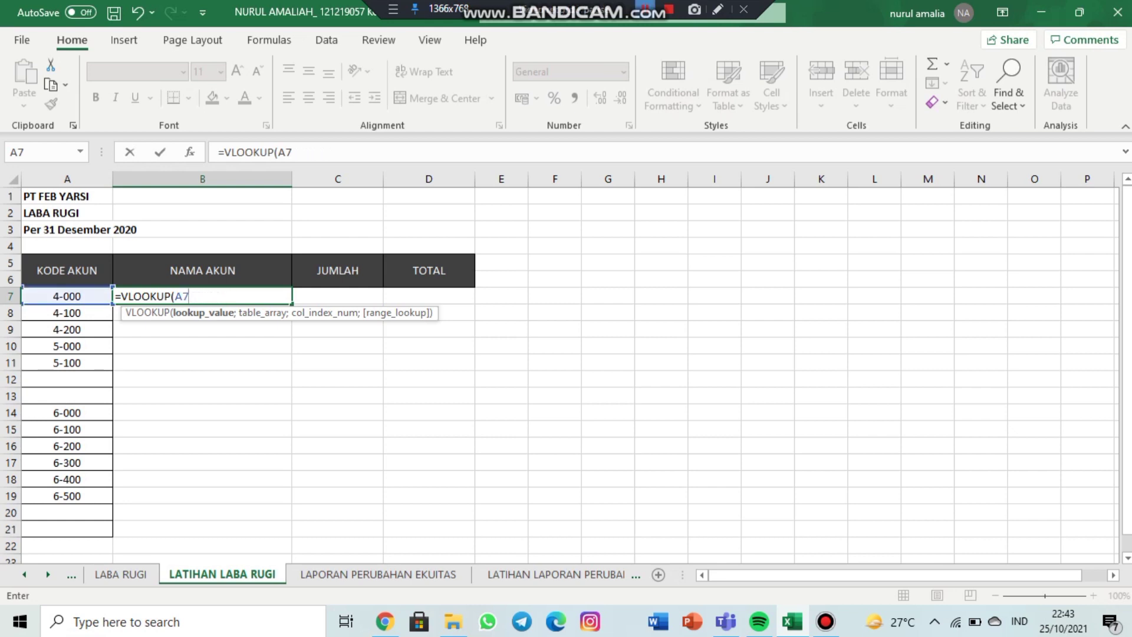
Add the named range DAFTAR_AKUN as the table array of the VLOOKUP in B7.
left_click(646, 9)
type(";")
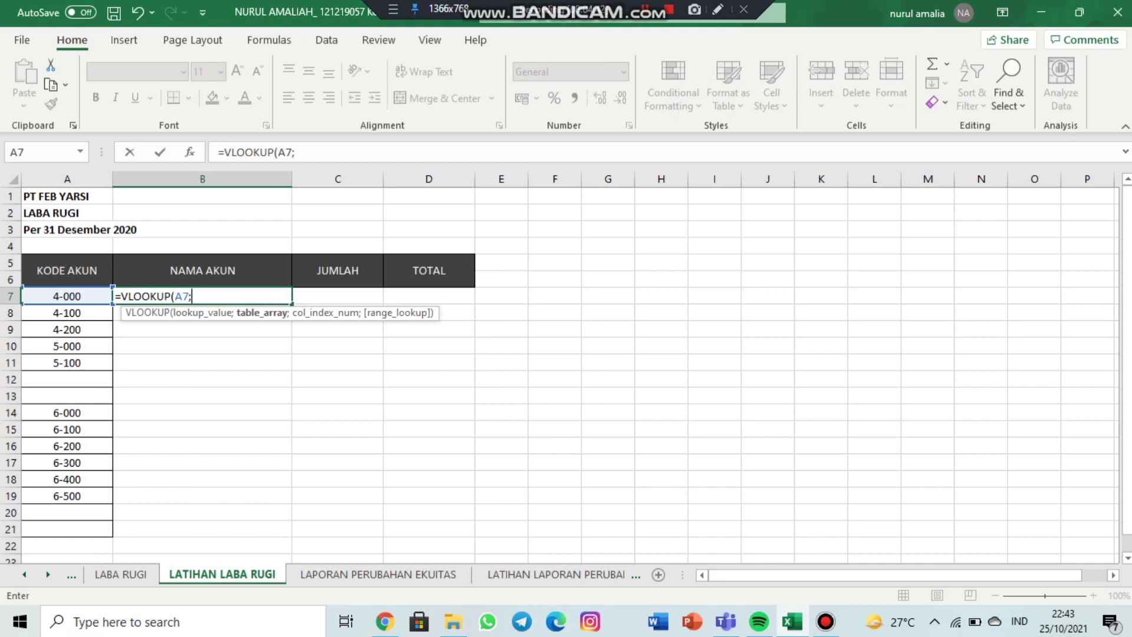
type("DAFTAR")
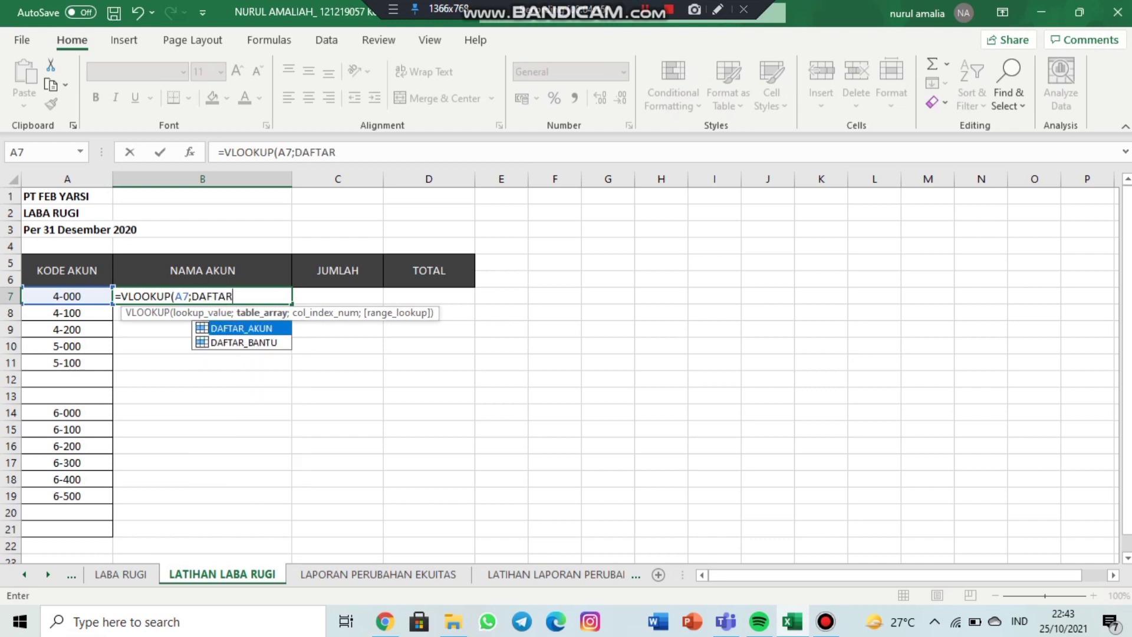
type("_")
left_click(242, 329)
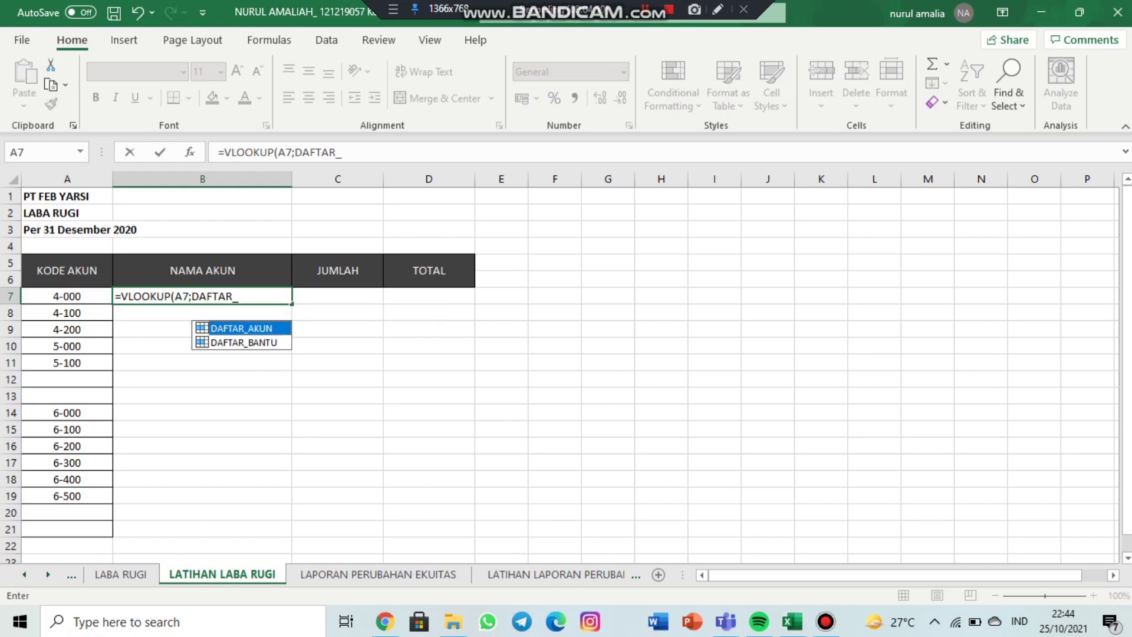
left_click(239, 296)
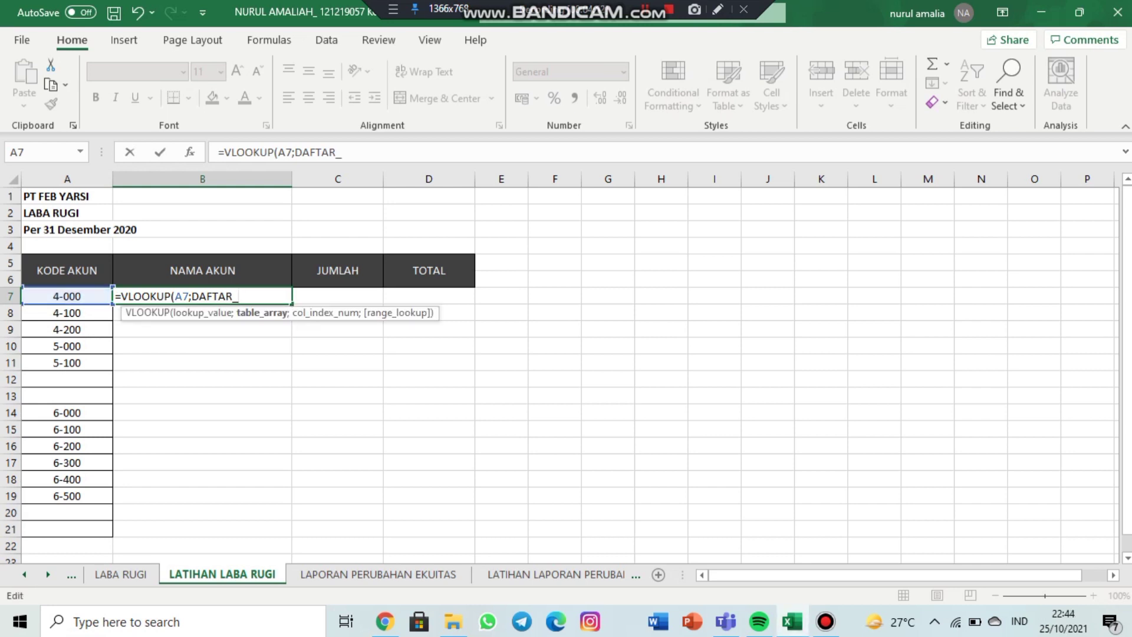
type("AKUN")
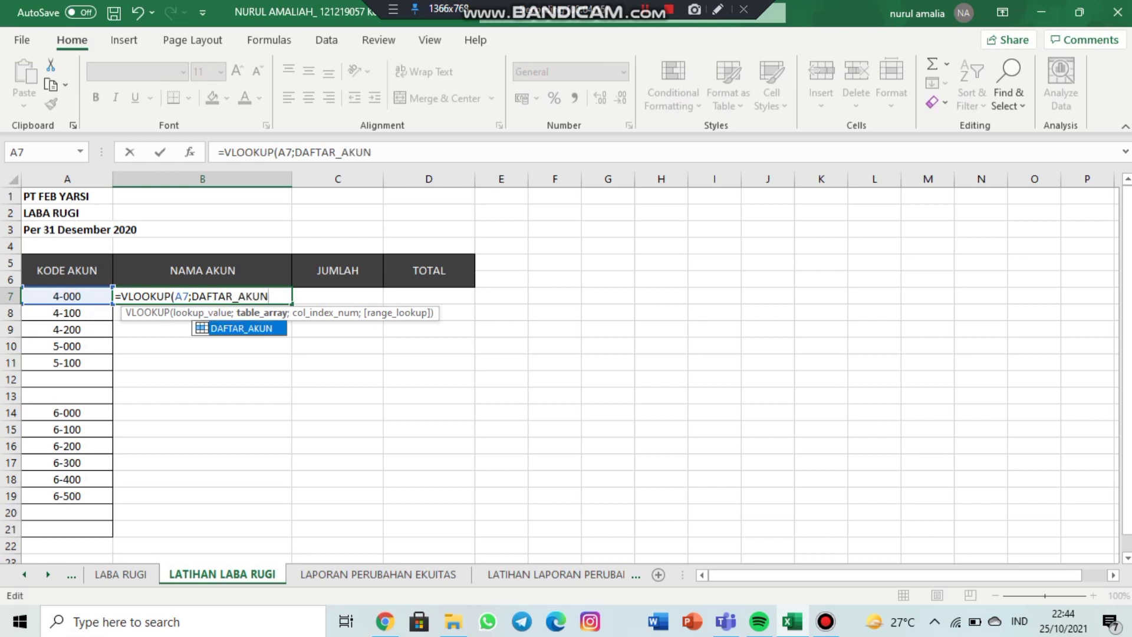
Complete the VLOOKUP in B7 with column index 2 and FALSE for an exact match.
left_click(645, 10)
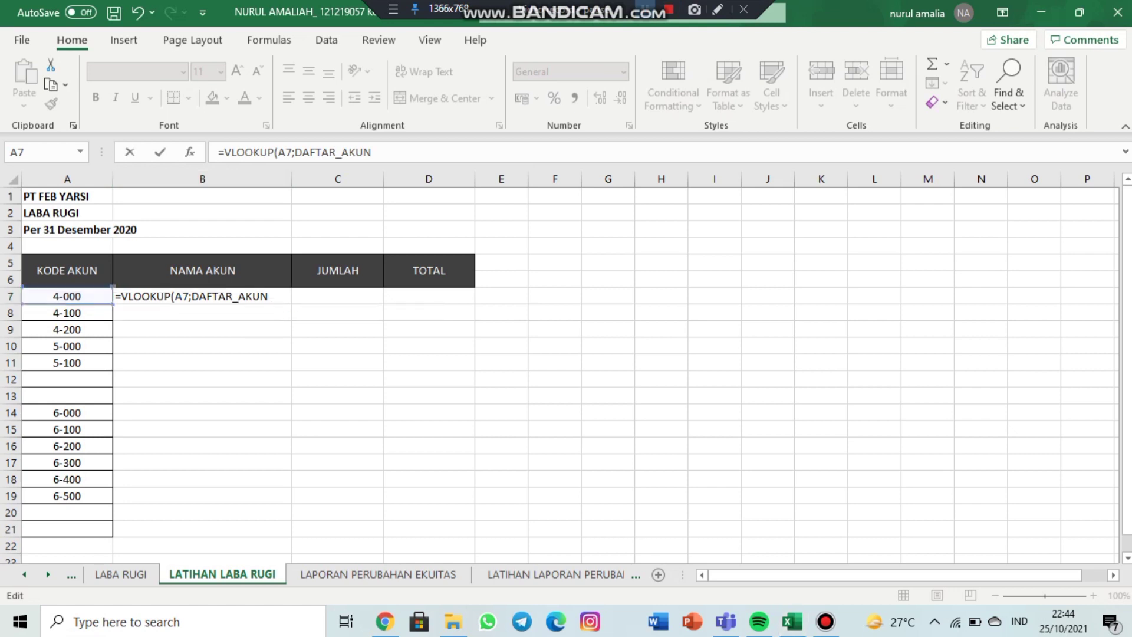
left_click(270, 296)
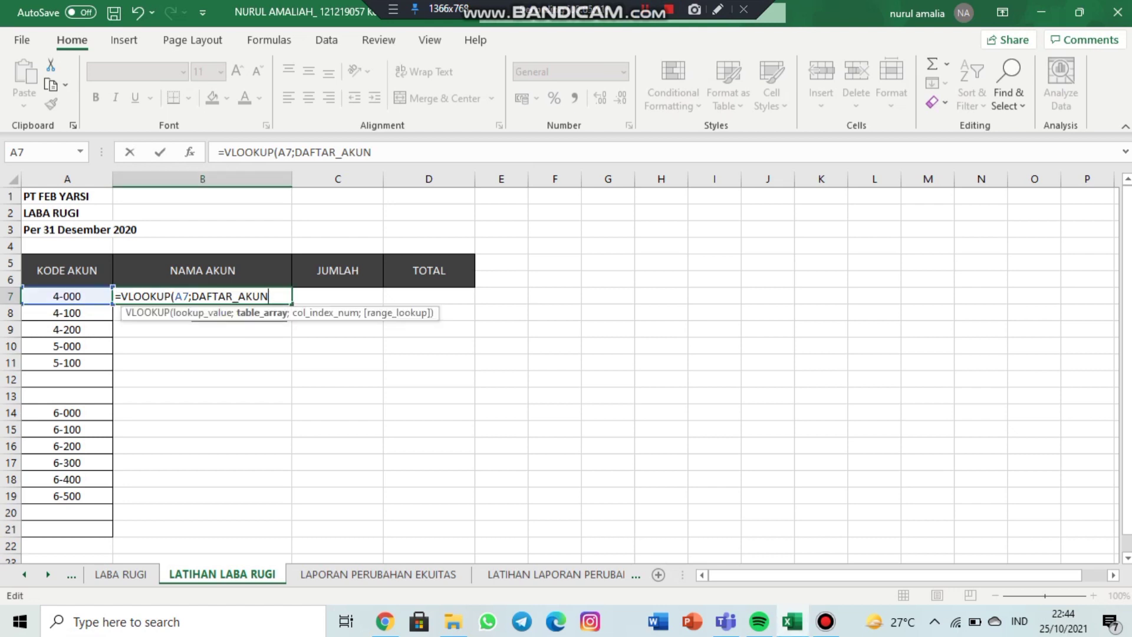
type(";")
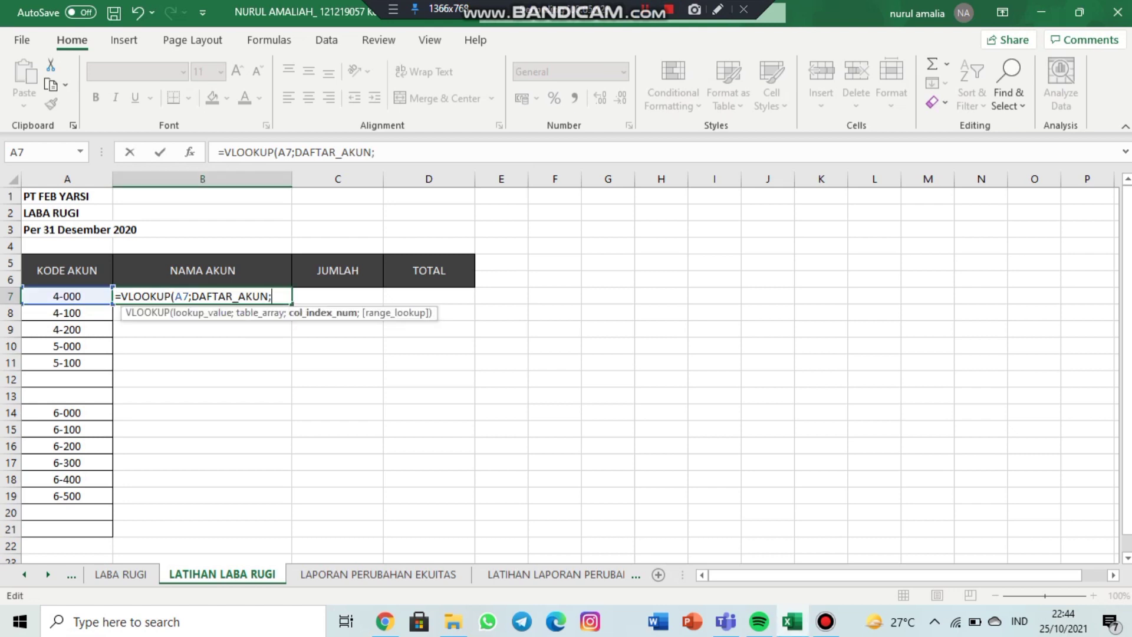
type("2;")
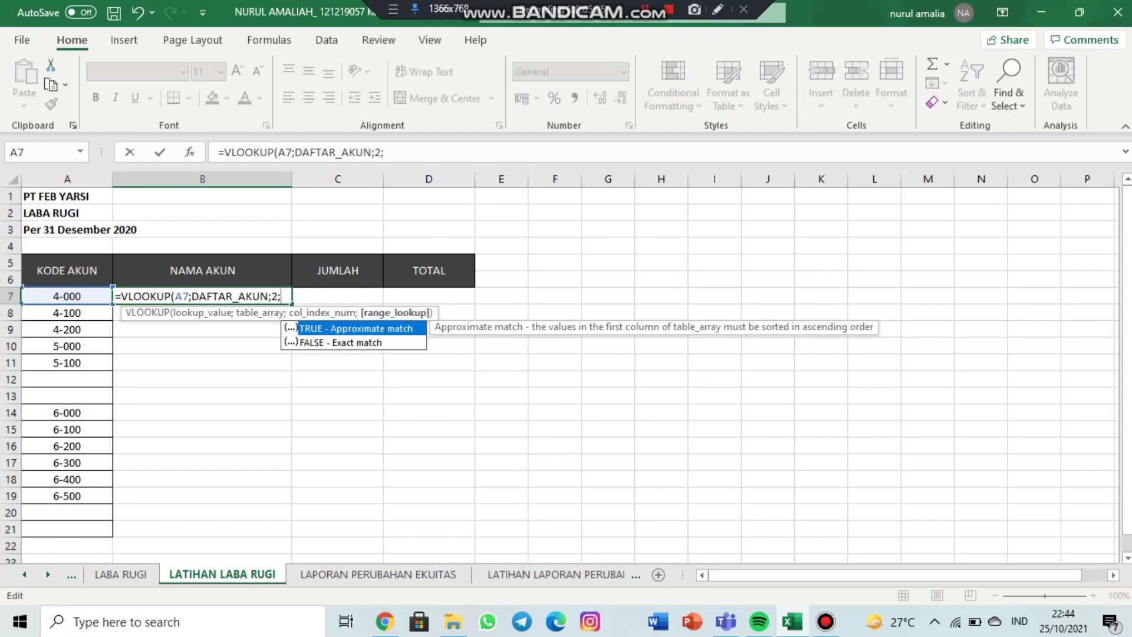
key("BackSpace")
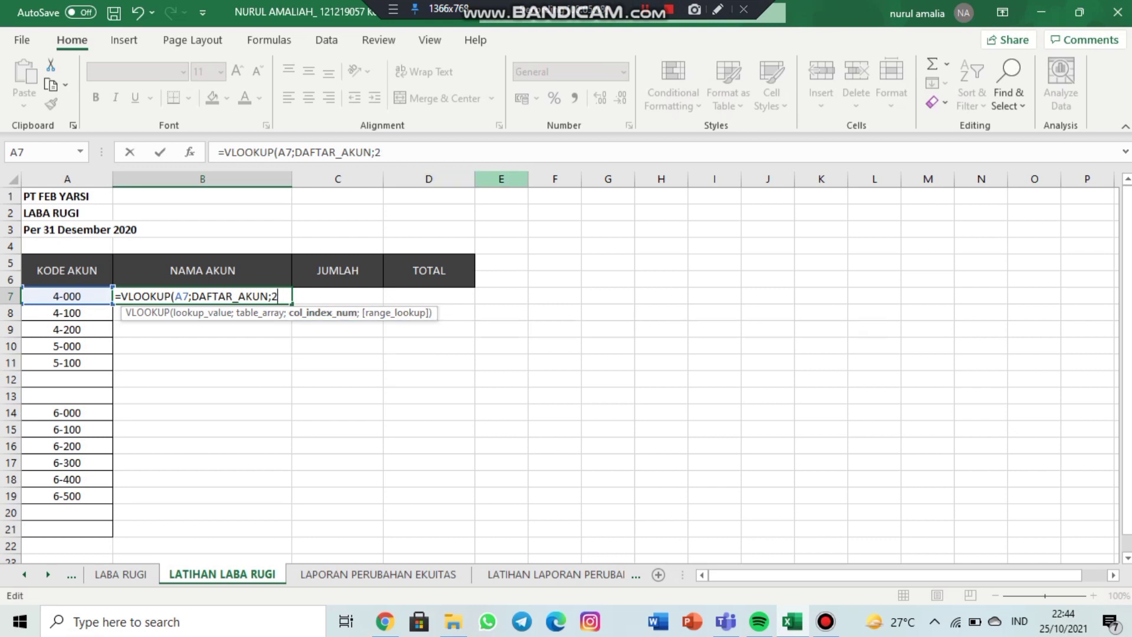
left_click(645, 10)
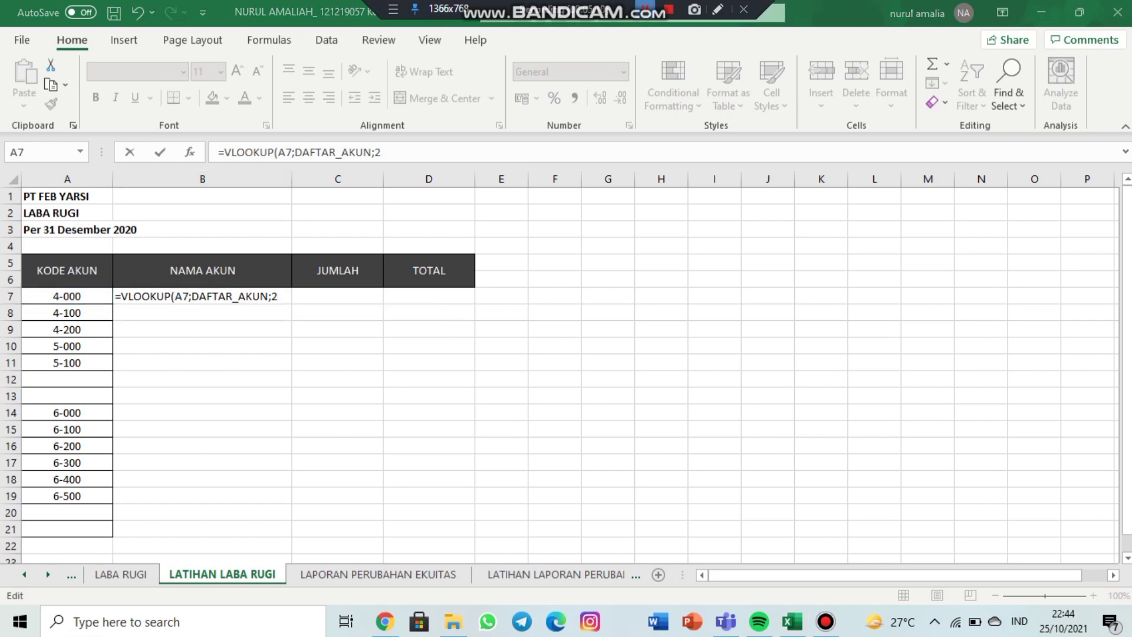
left_click(278, 297)
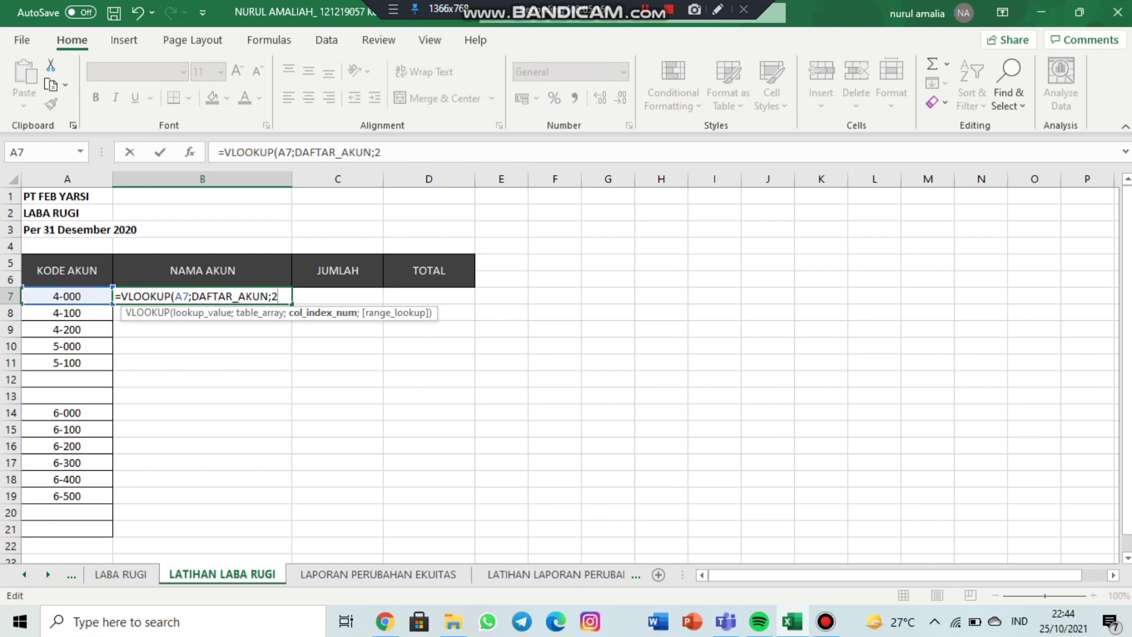
type(";")
type("FALSE")
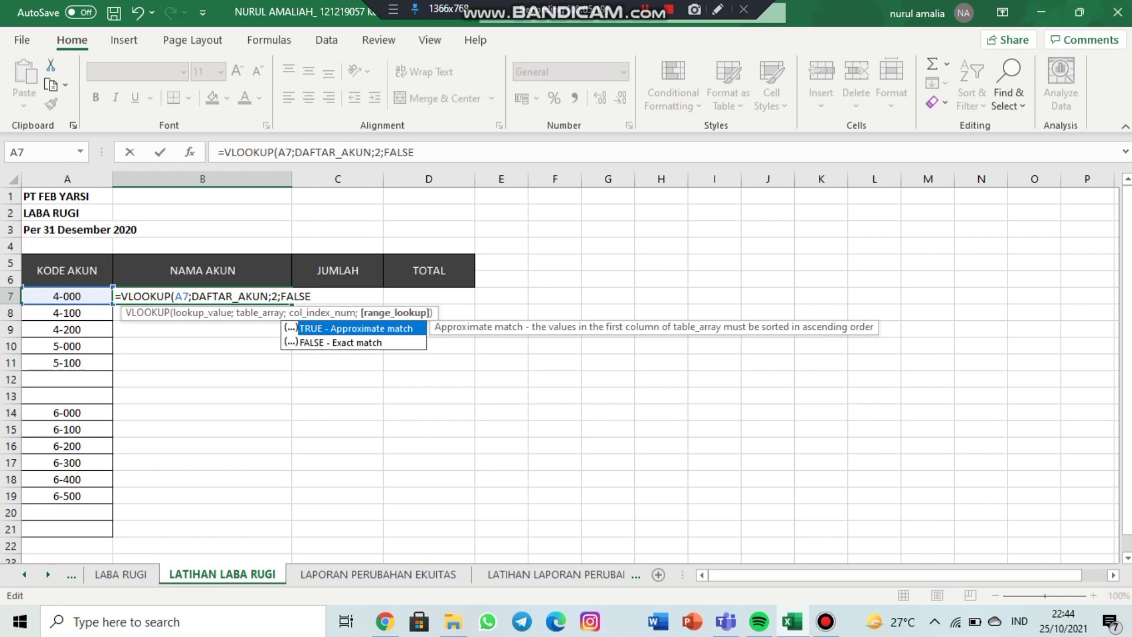
key("Return")
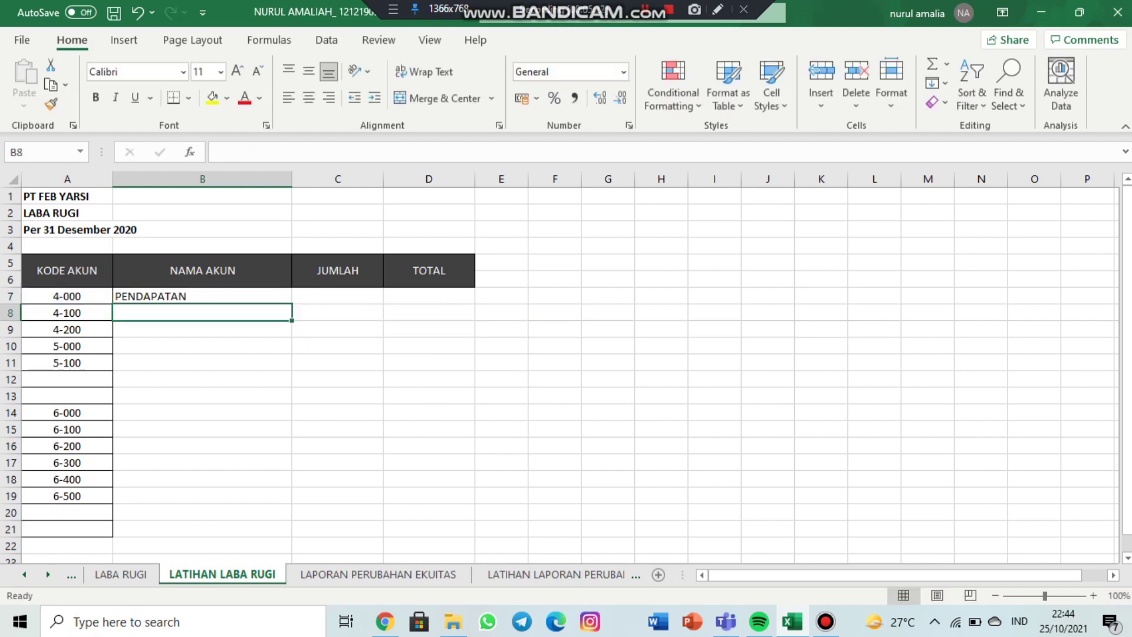
Review the VLOOKUP formula in B7 and fill it down through B19 for the remaining account codes.
left_click(645, 9)
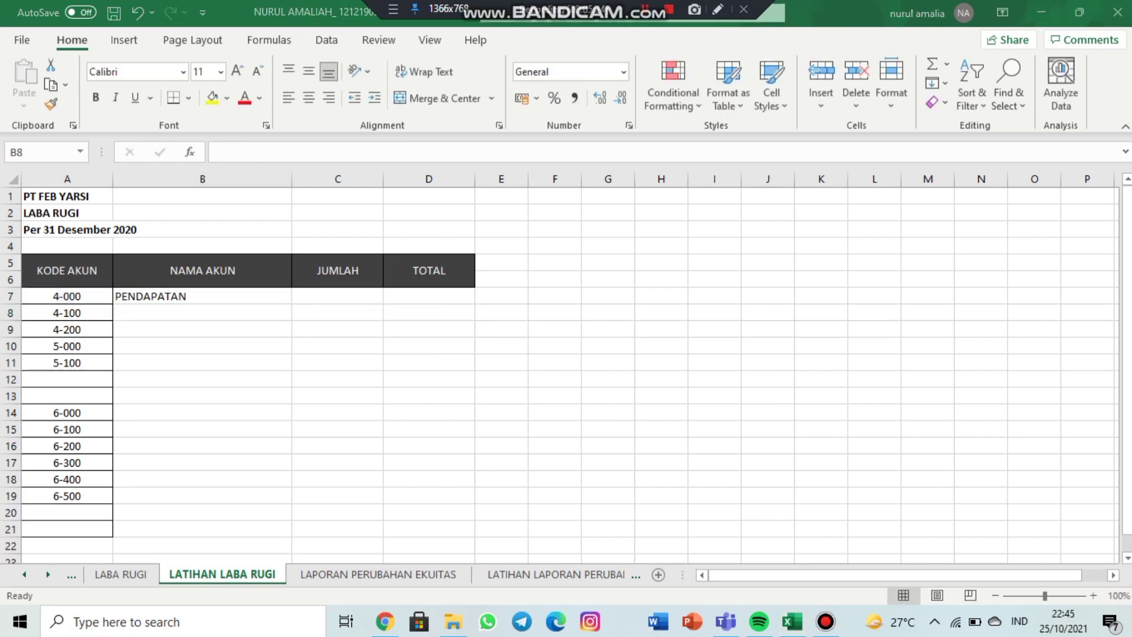
left_click(233, 297)
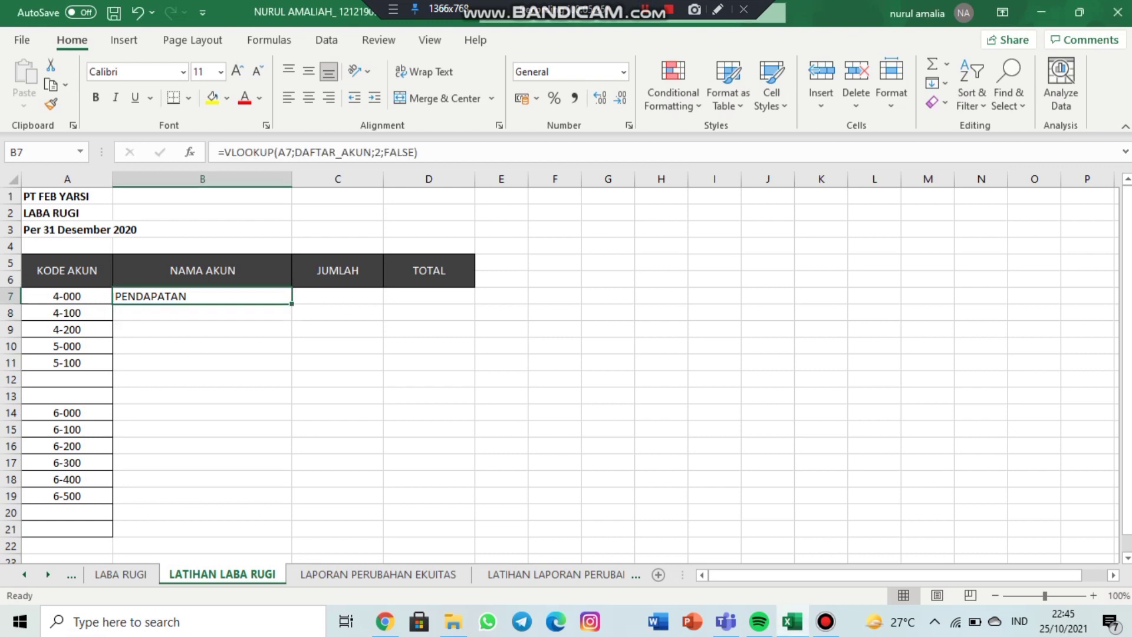
double_click(233, 296)
key("ctrl+Return")
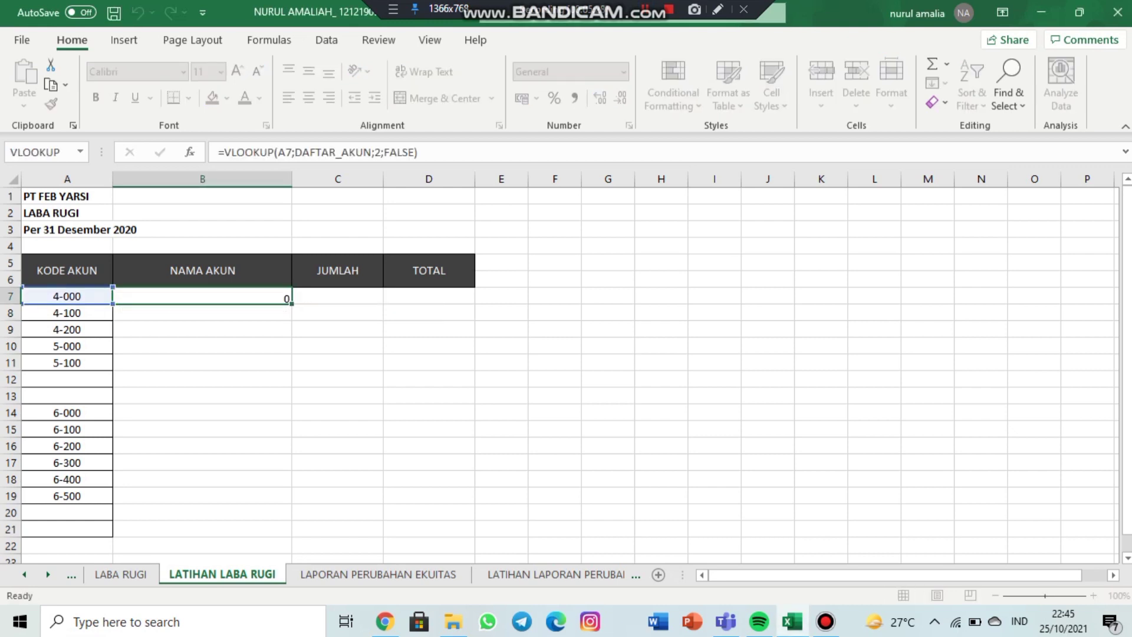
key("F2")
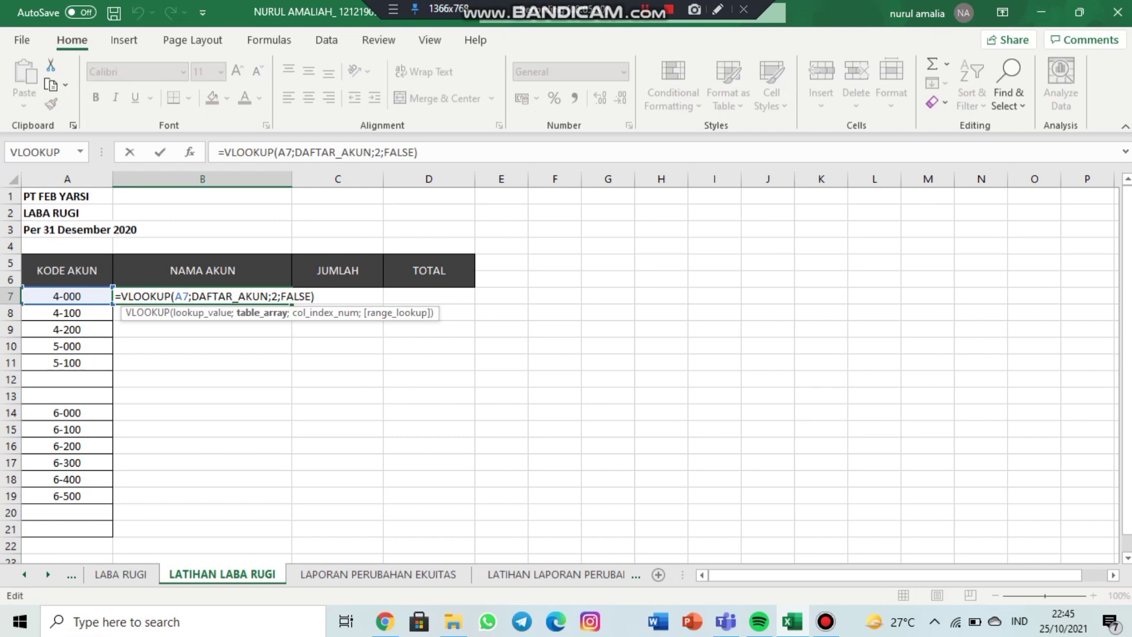
key("Return")
left_click(233, 297)
left_click_drag(292, 304, 292, 503)
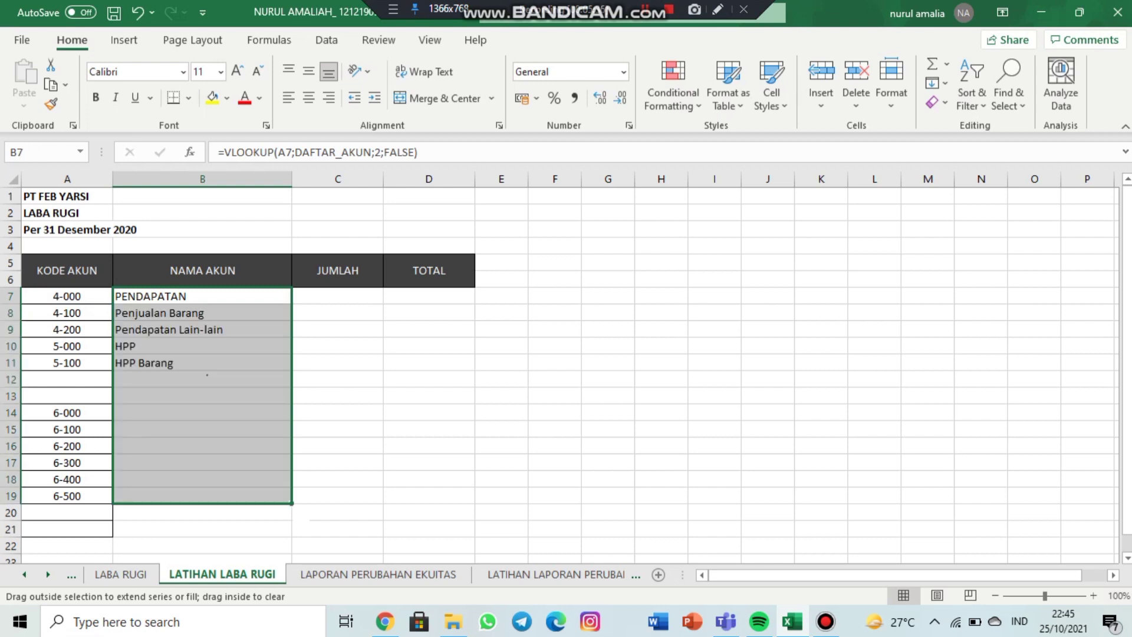
Replace the formula in B12 with the label JUMLAH PENDAPATAN and clear the formula from B13.
left_click(202, 379)
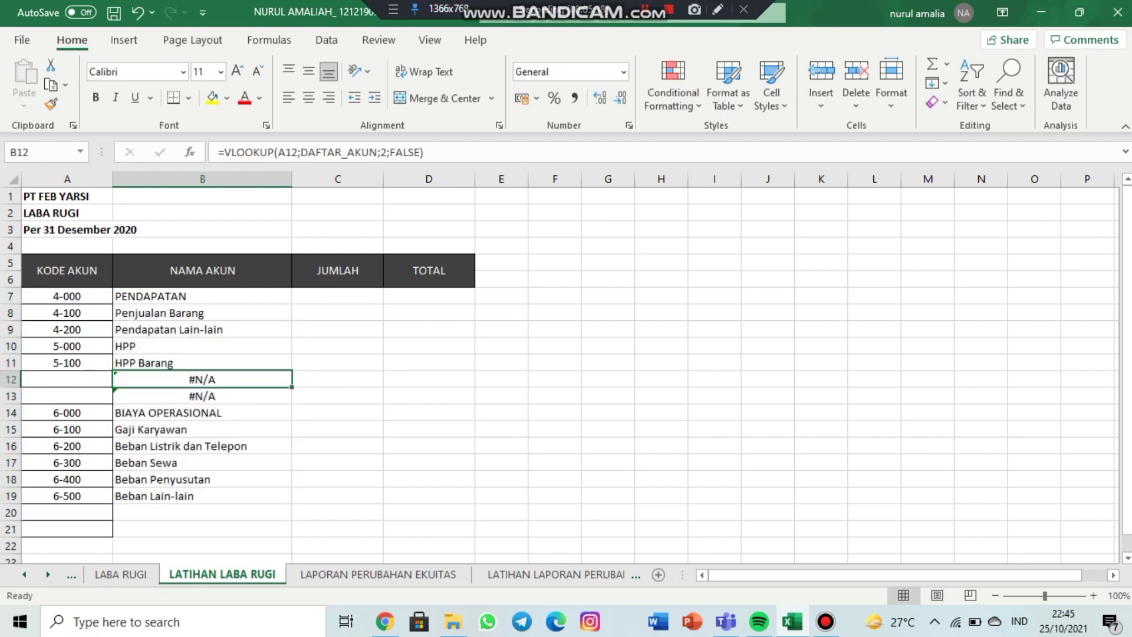
key("BackSpace")
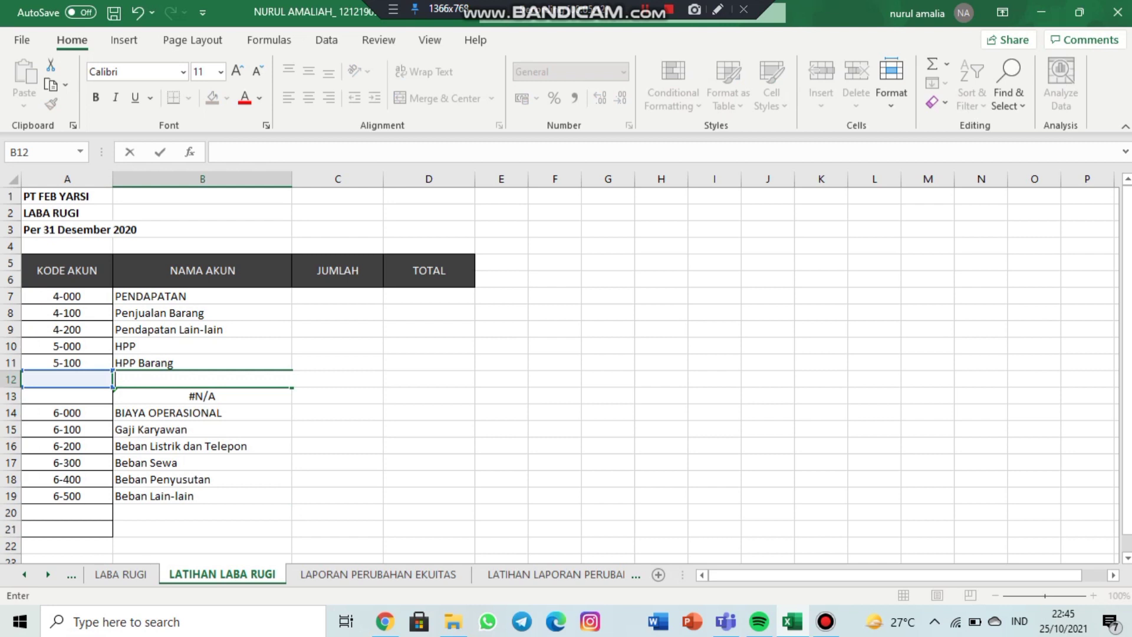
type("JUM")
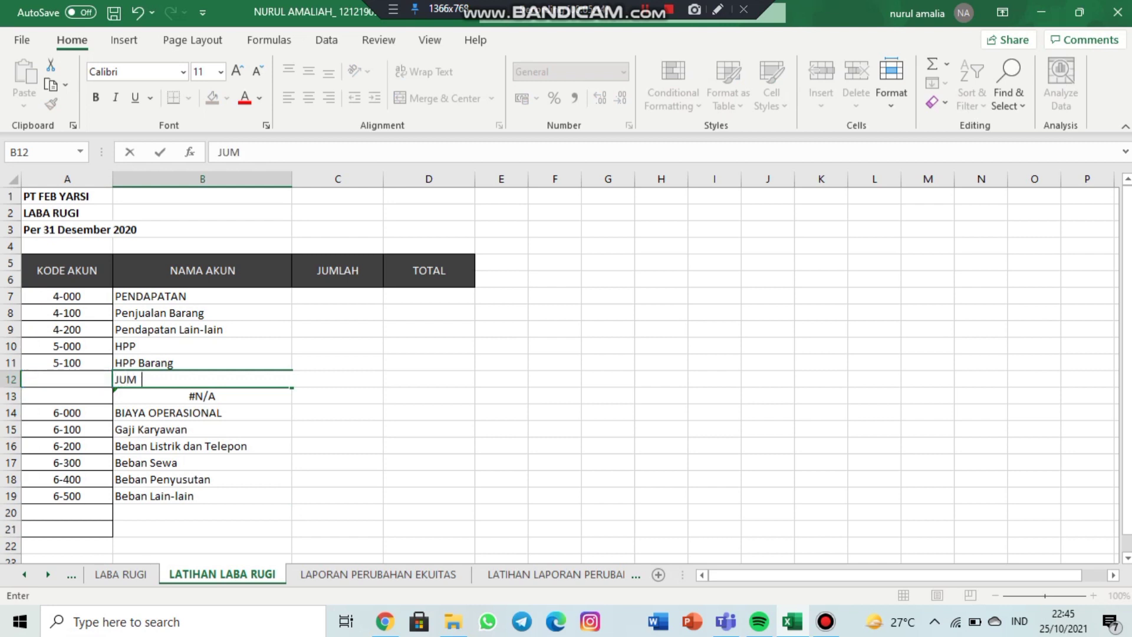
type("LAH PENDAPATAN")
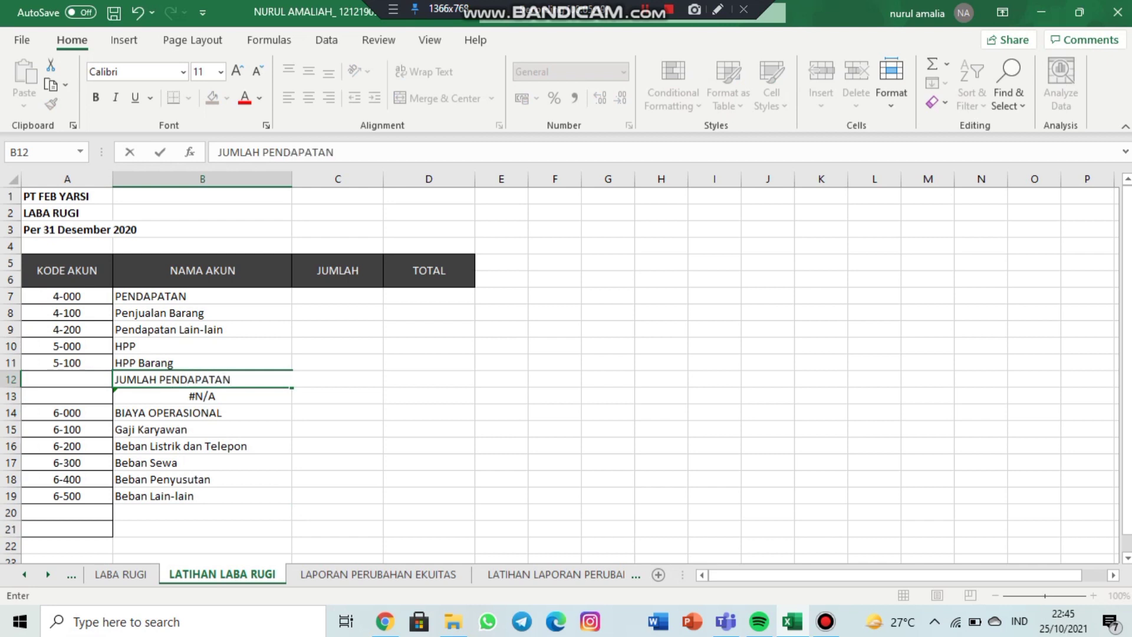
key("Return")
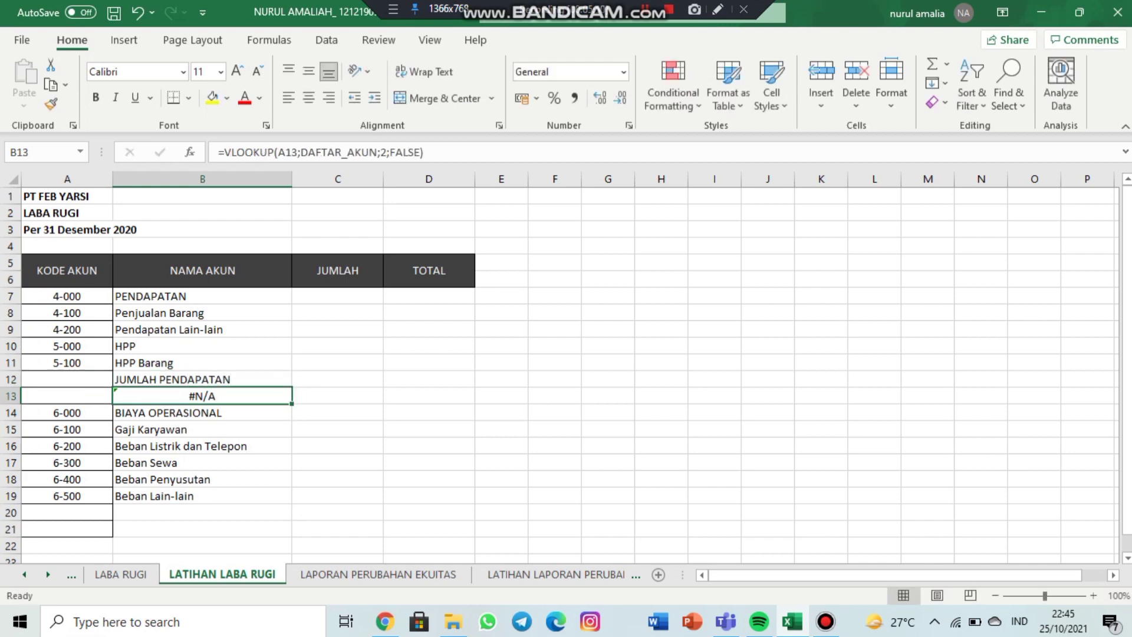
key("shift+Left")
key("BackSpace")
Enter the label JUMLAH BIAYA in B20, below the operating expense accounts.
left_click(202, 512)
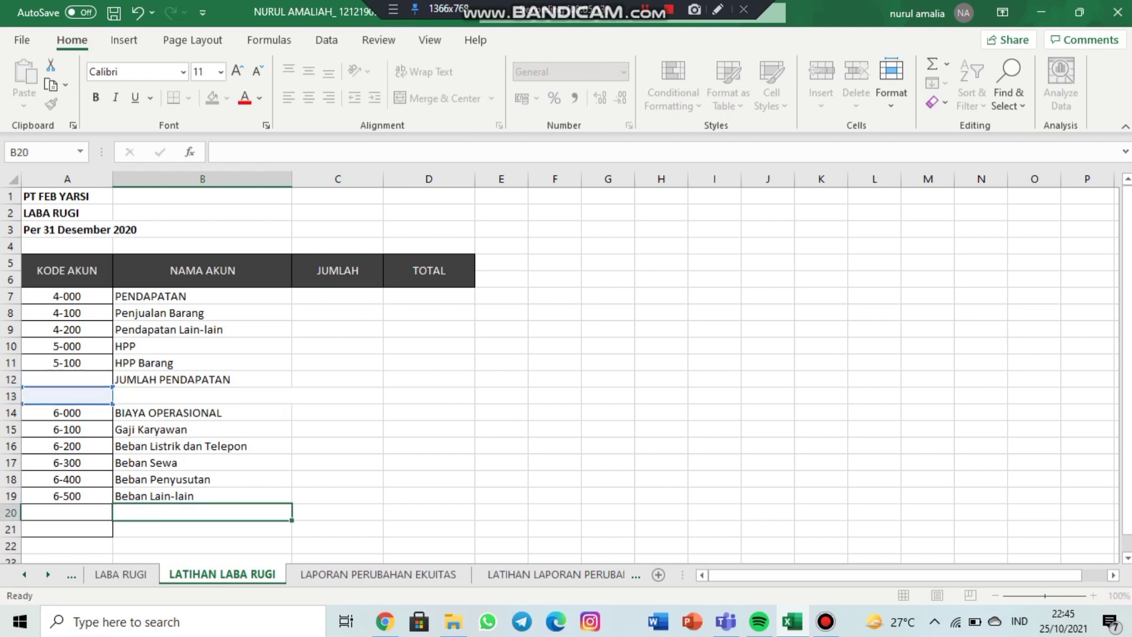
type("JUMA")
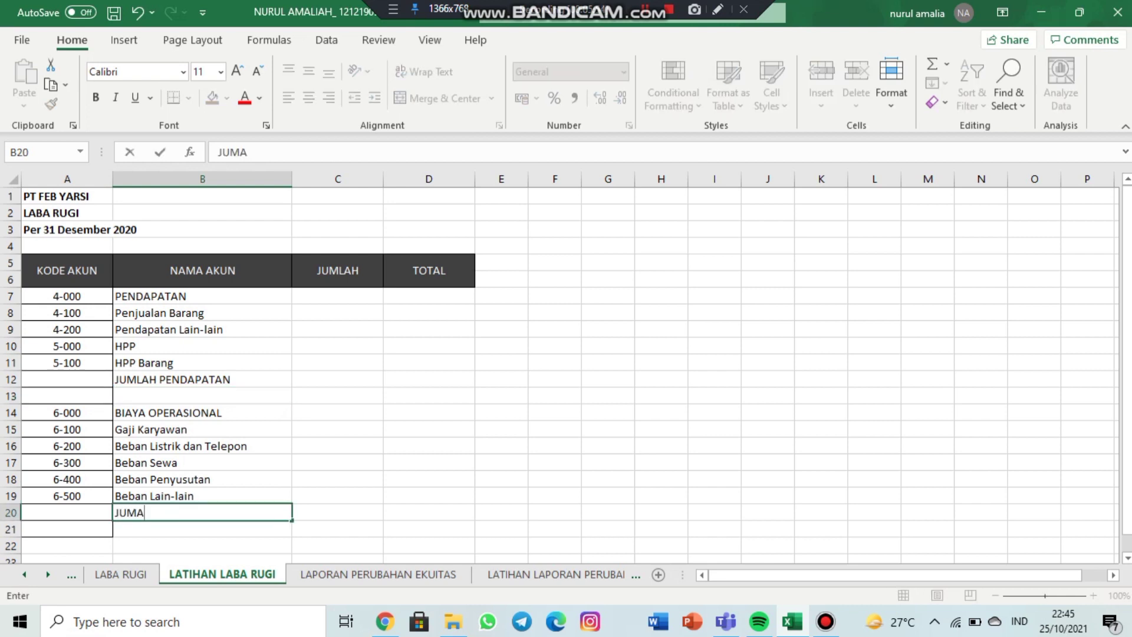
key("BackSpace")
type("LAH BIAYA")
key("Return")
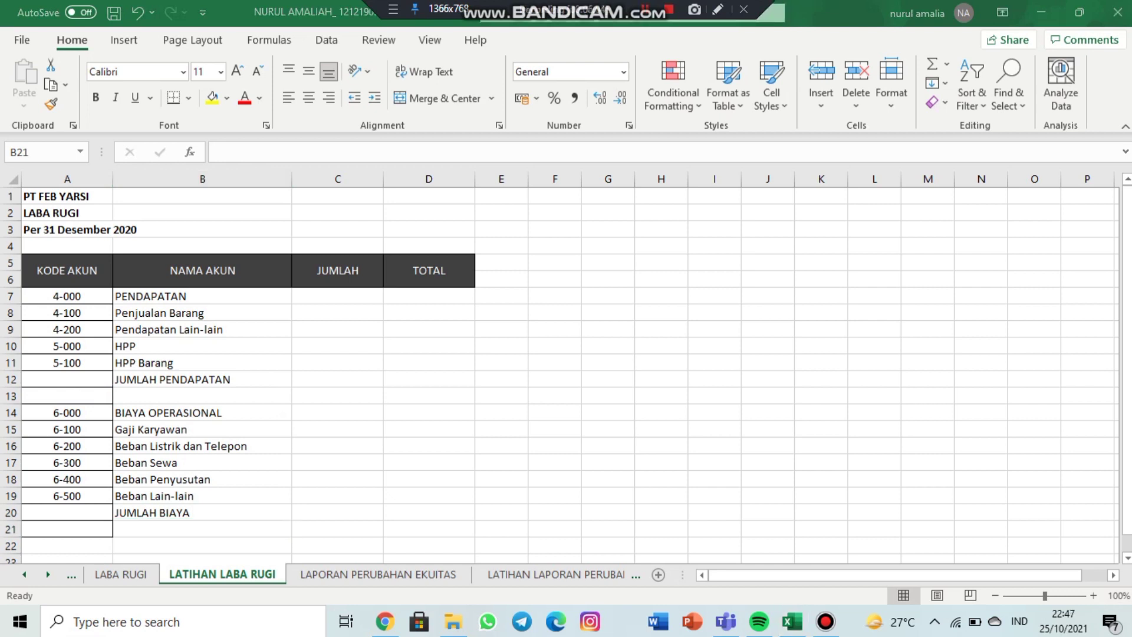
Enter the label LABA RUGI in B22.
left_click(202, 546)
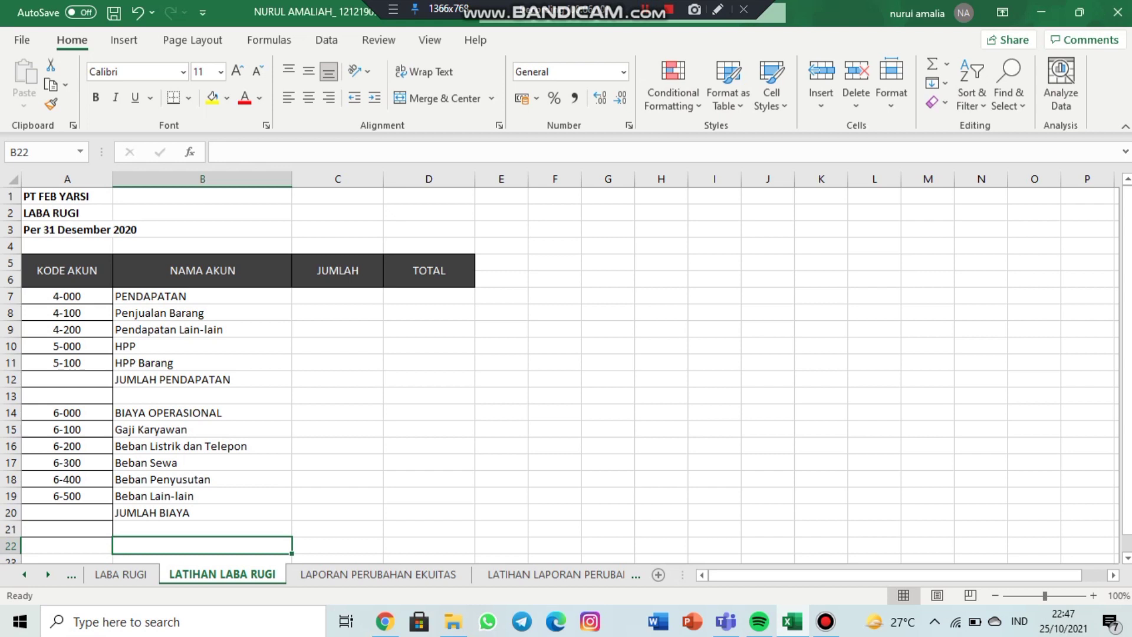
type("LABA R")
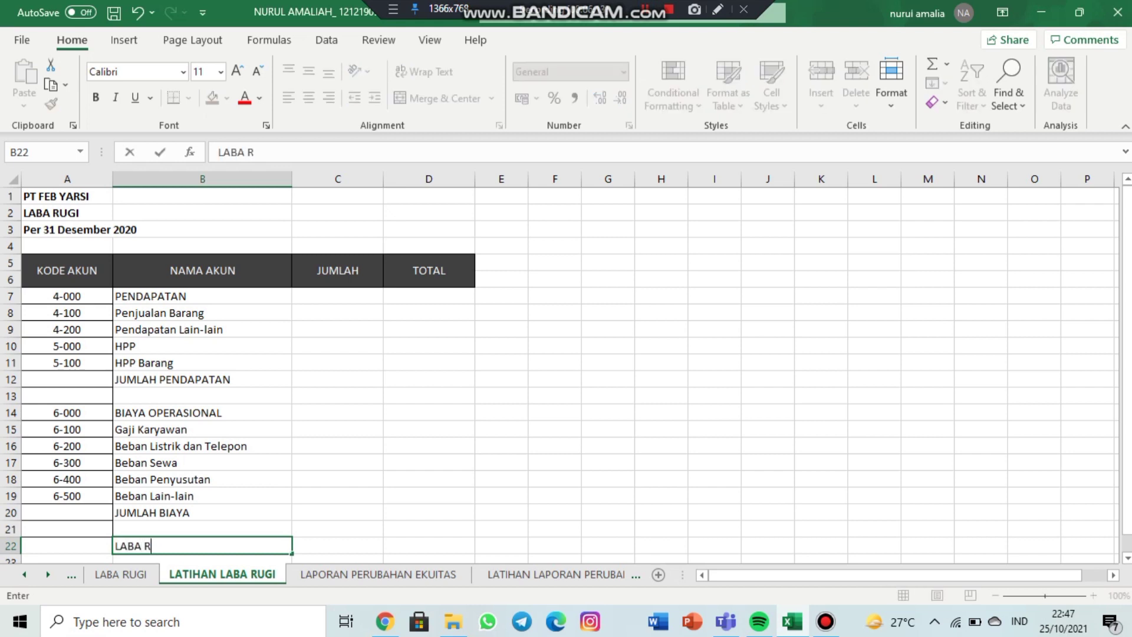
type("UGU")
key("BackSpace")
key("BackSpace")
type("I")
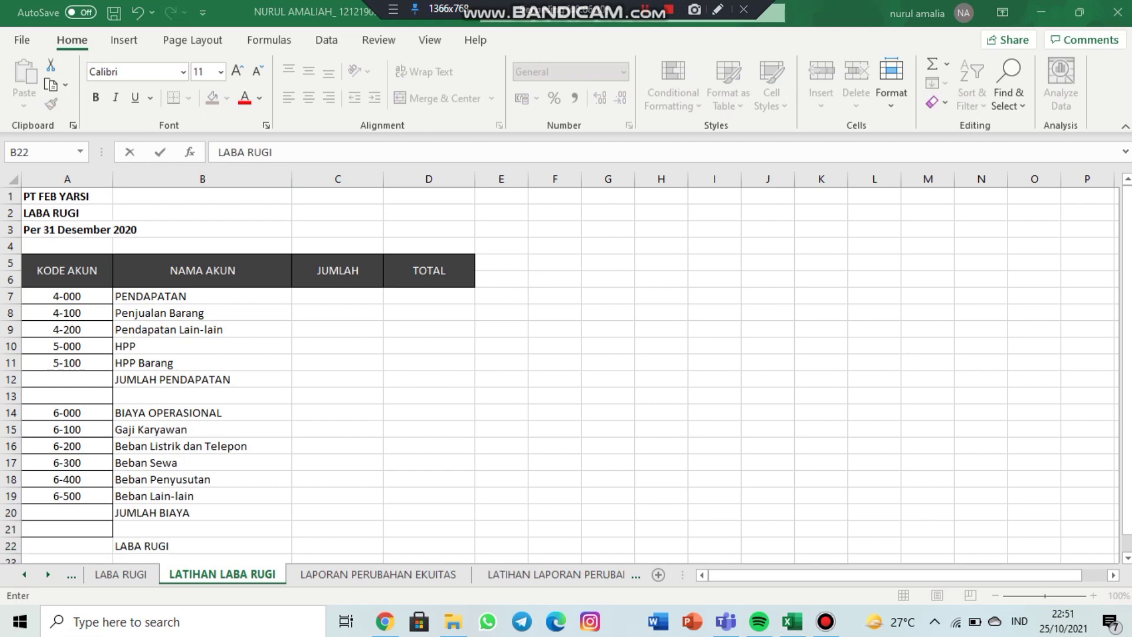
Start a SUMIF formula in C8, the JUMLAH cell for Penjualan Barang.
left_click(338, 312)
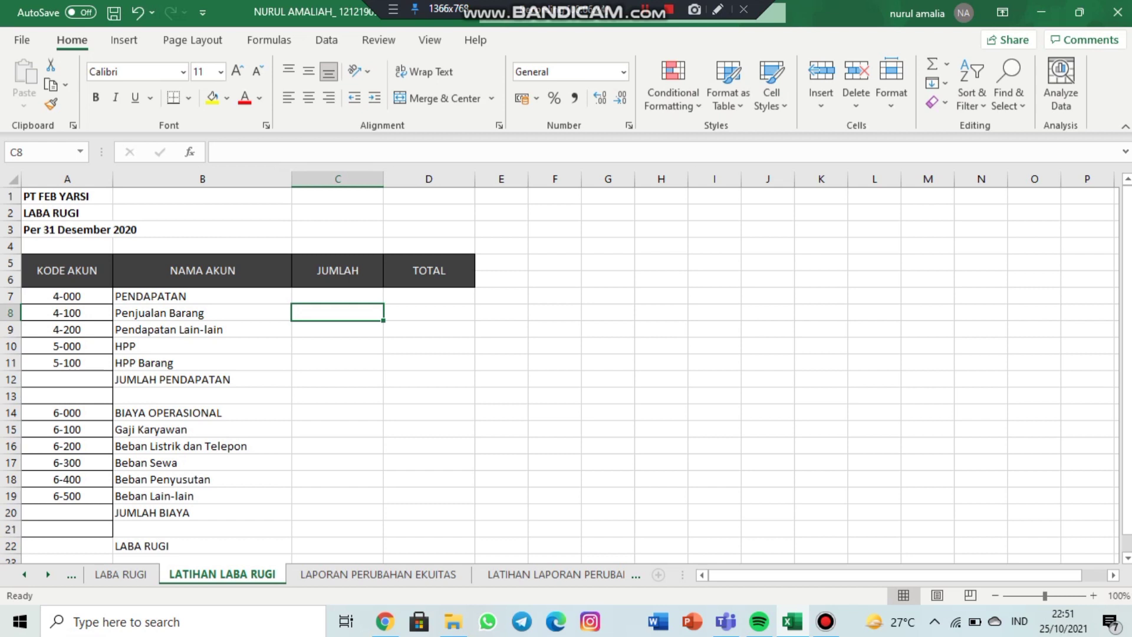
type("=SU,")
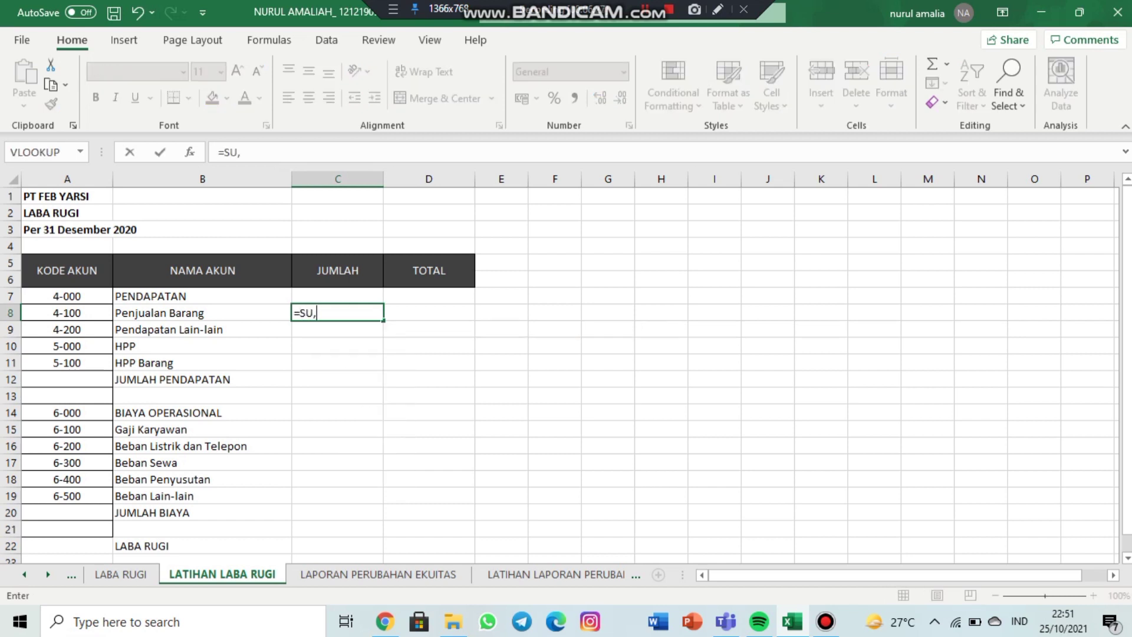
key("BackSpace")
type("M")
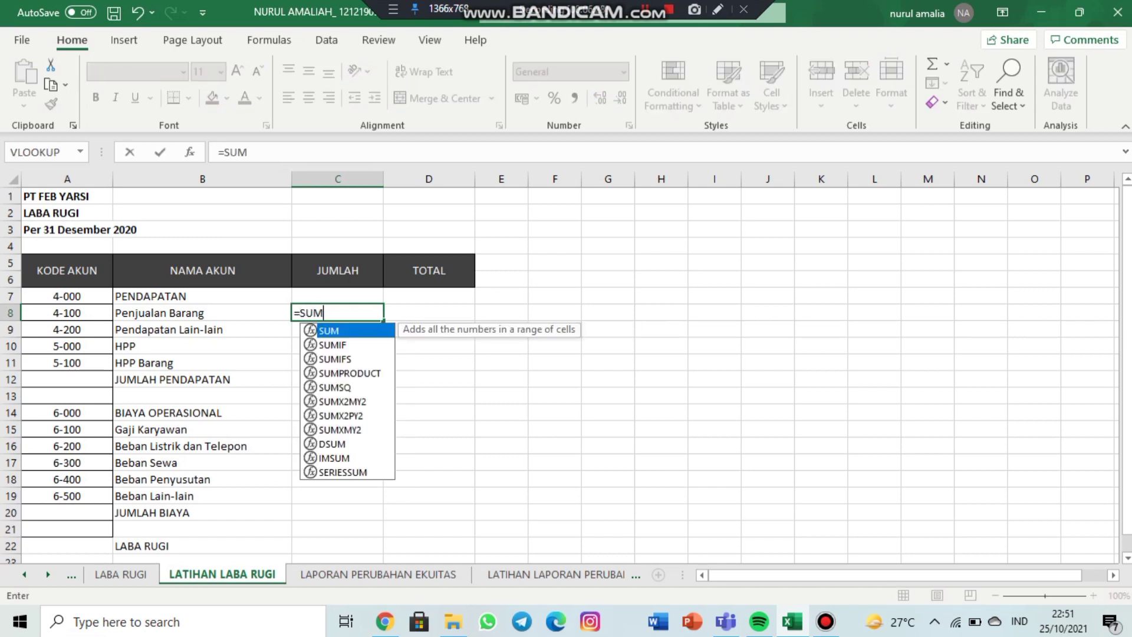
type("IF")
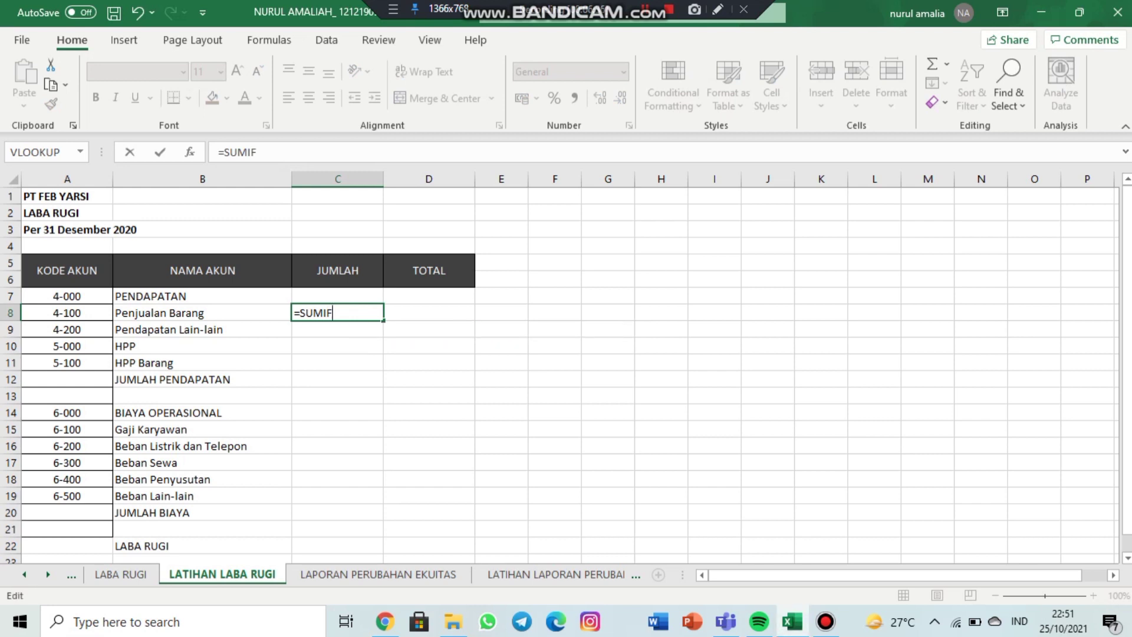
key("BackSpace")
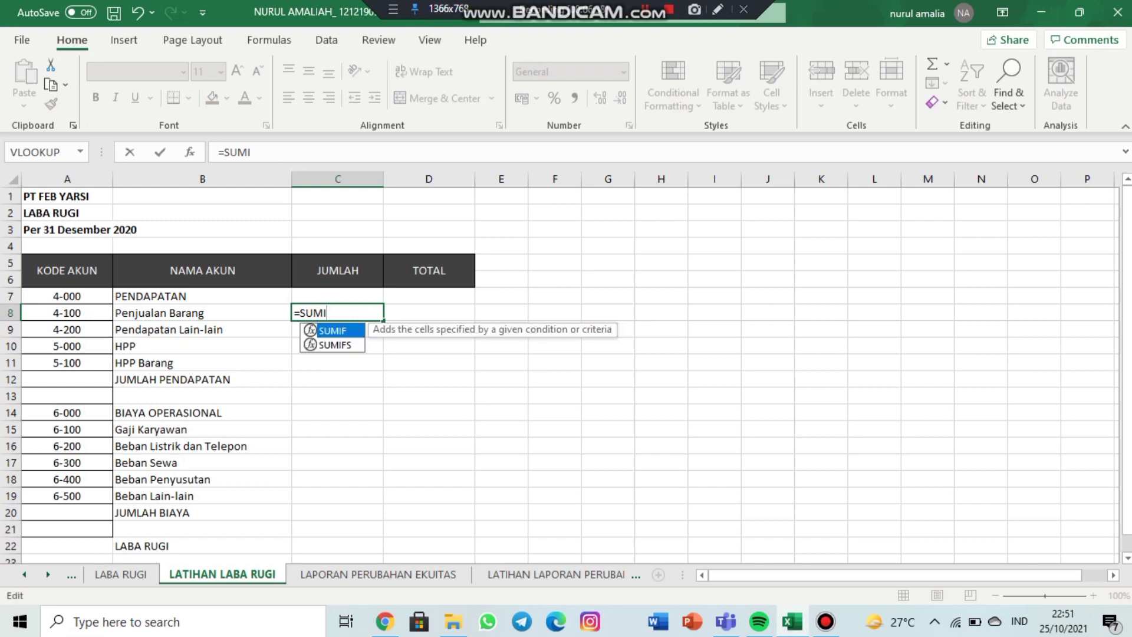
key("Tab")
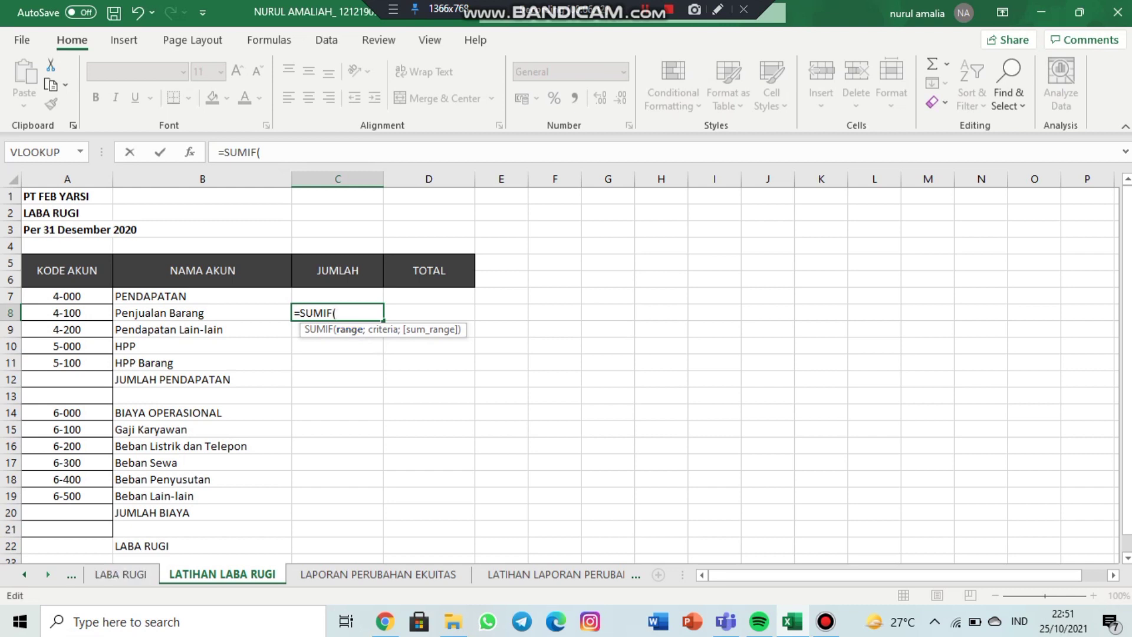
Add column A of the NERACA LAJUR (latihan) sheet as the range of the SUMIF in C8.
left_click(24, 574)
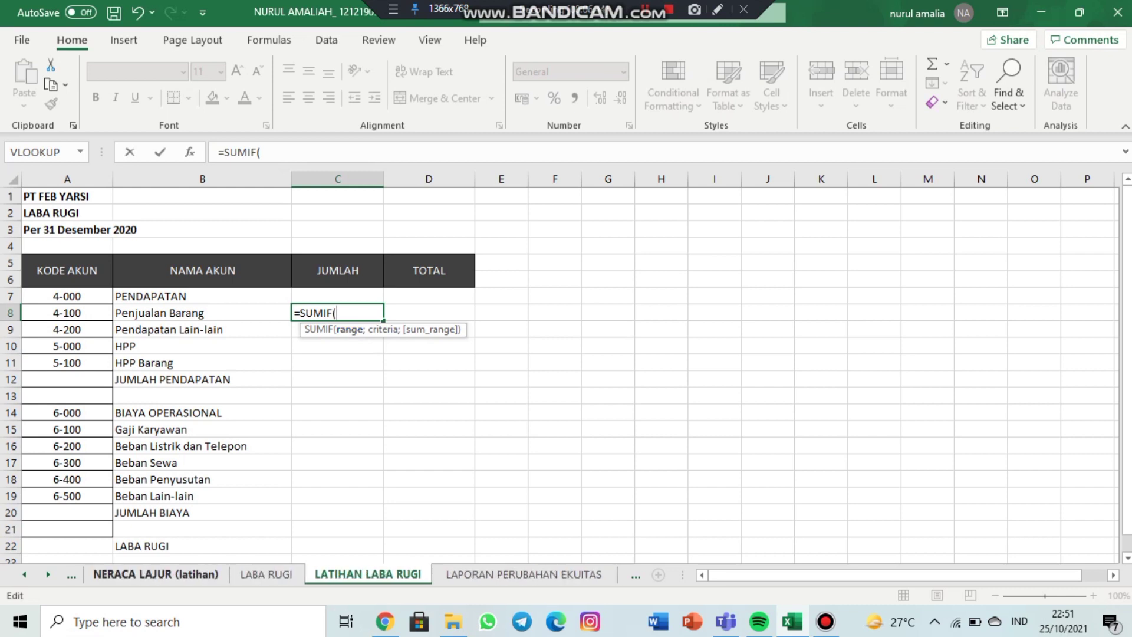
left_click(156, 574)
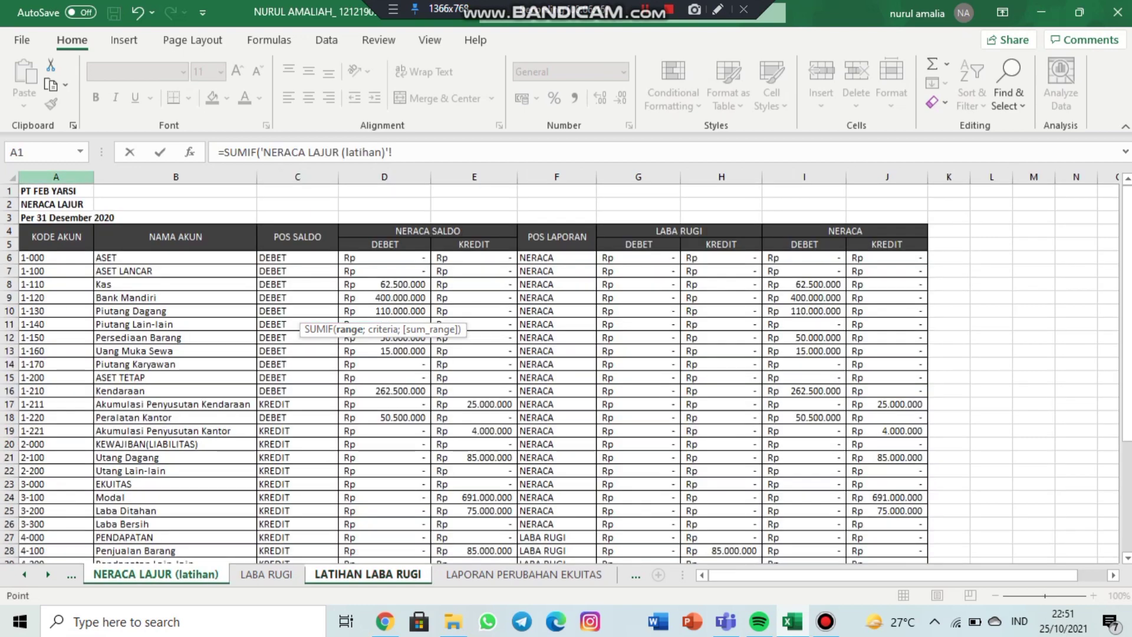
left_click(56, 177)
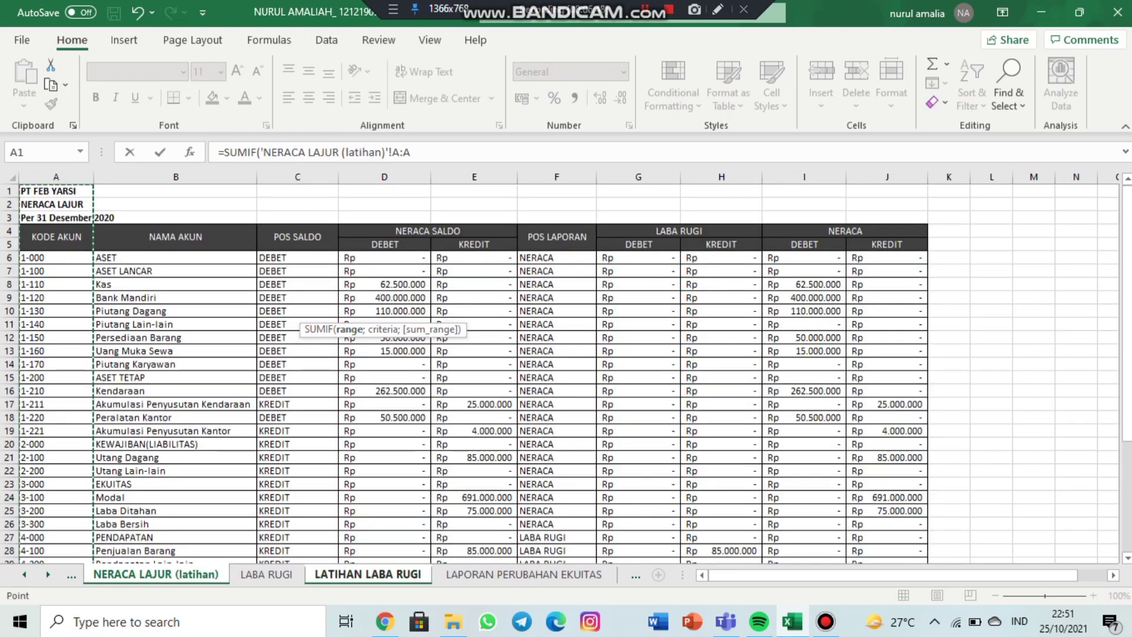
left_click(411, 152)
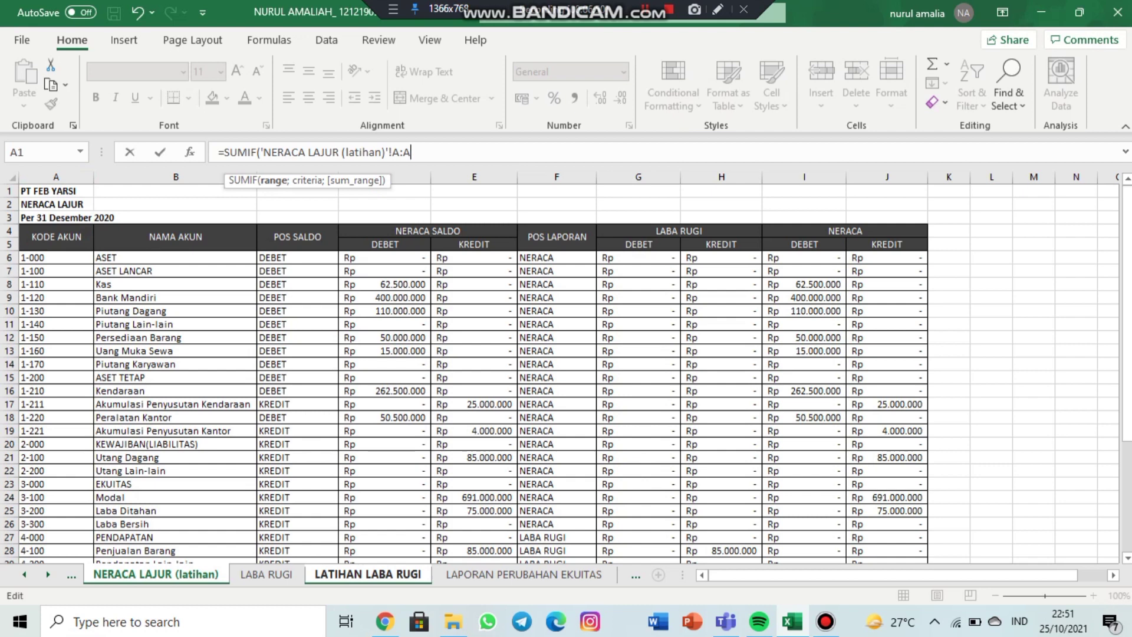
type(";")
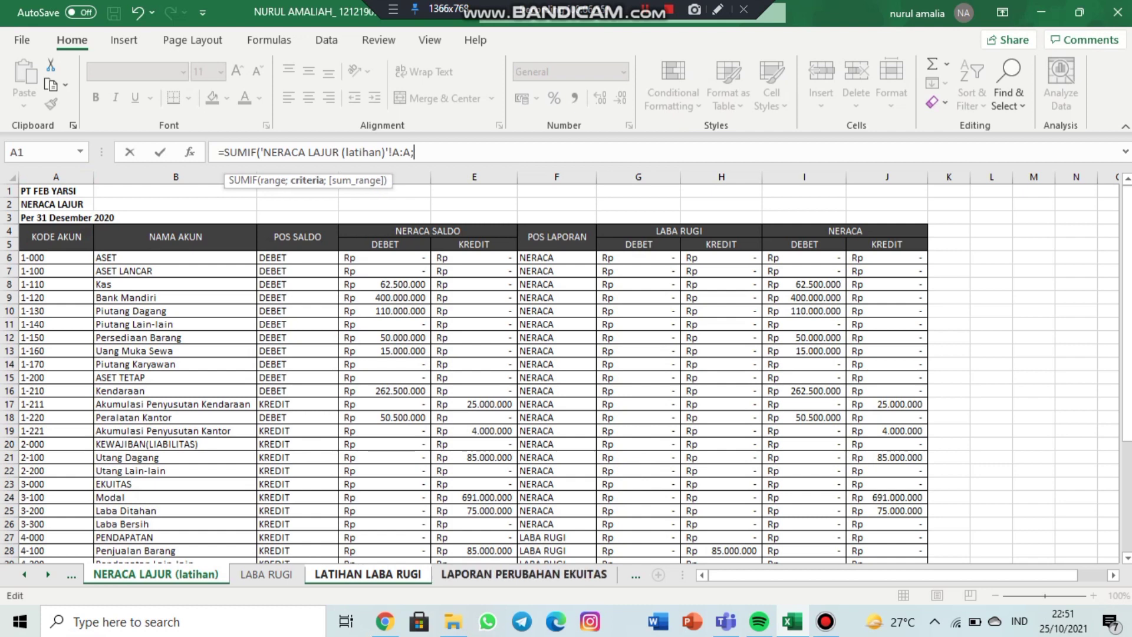
Add account code cell A8 on the LATIHAN LABA RUGI sheet as the SUMIF criteria.
left_click(368, 574)
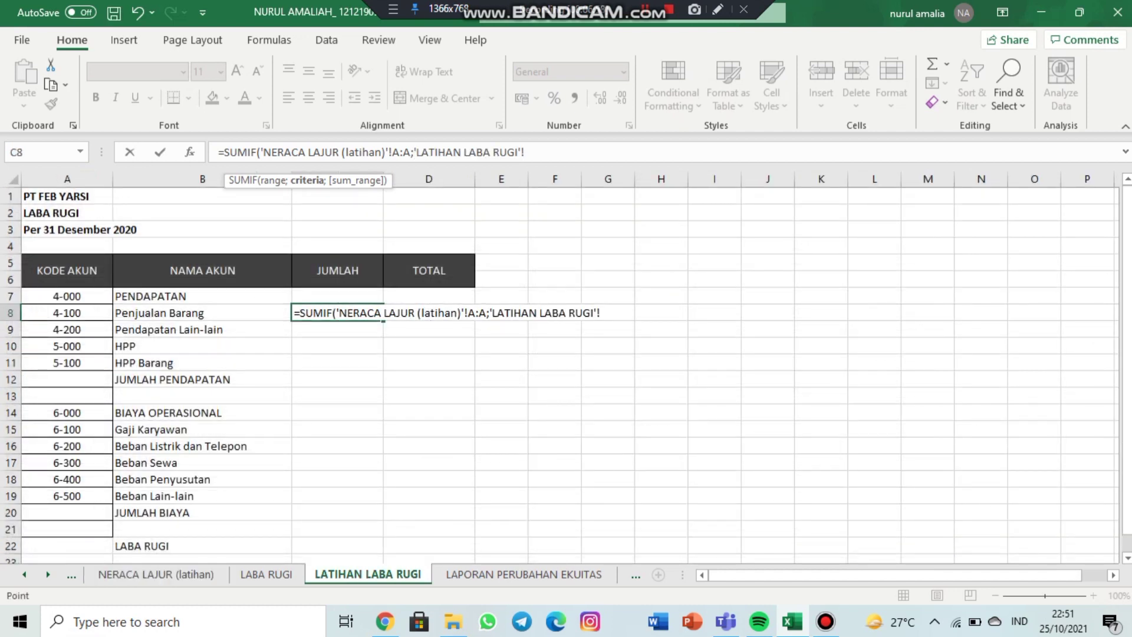
left_click(645, 9)
left_click(600, 313)
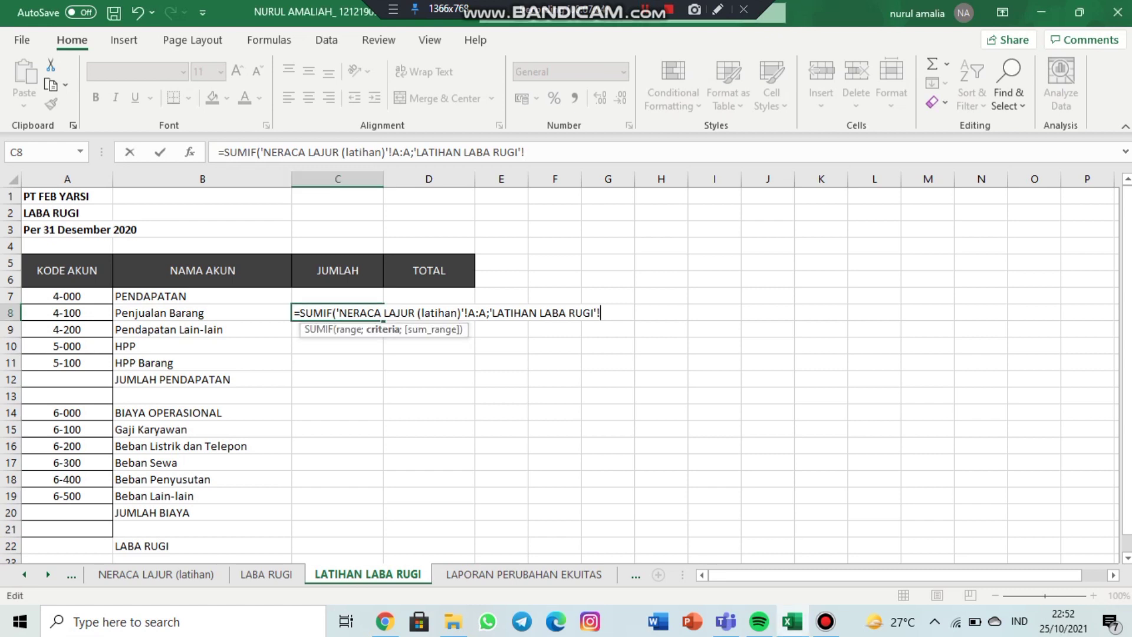
left_click(66, 313)
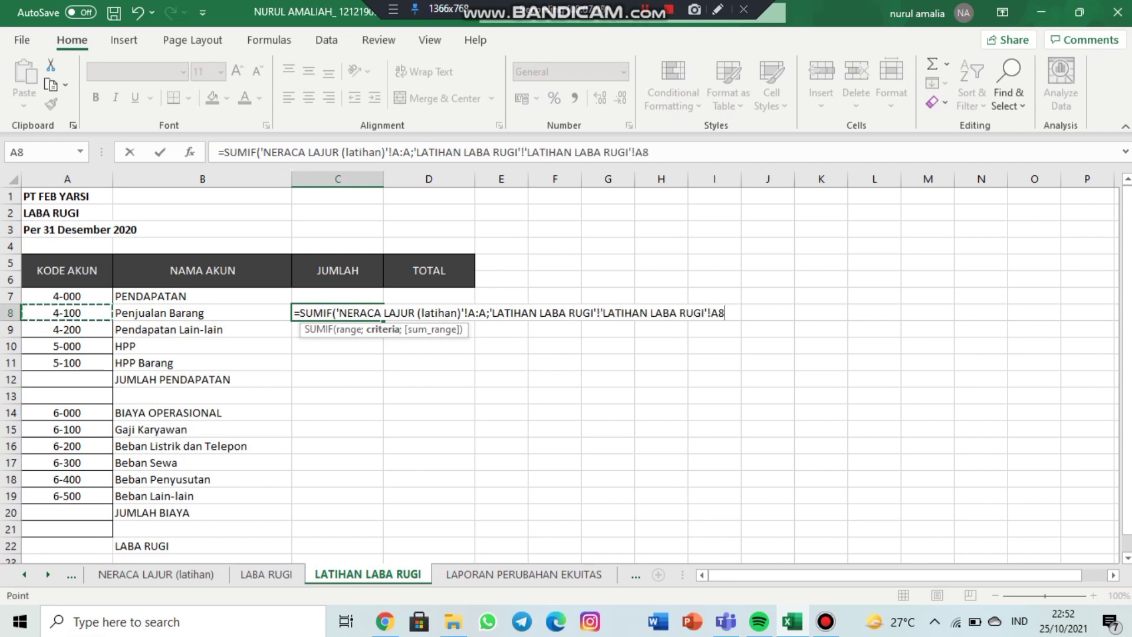
type(";")
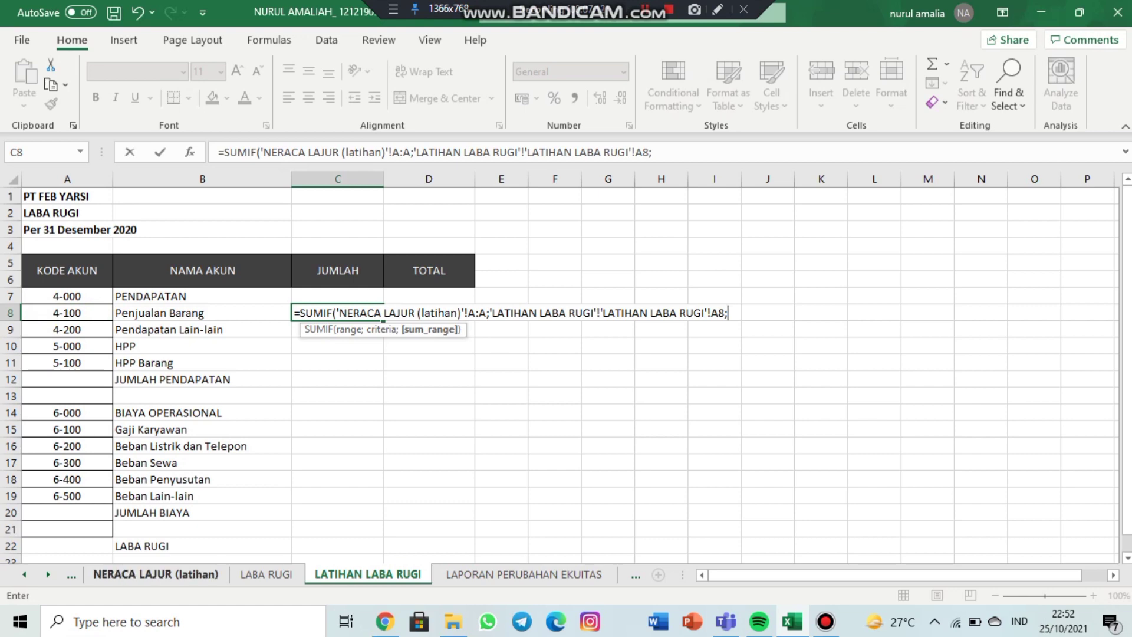
Set the sum range of the SUMIF in C8 to column G of NERACA LAJUR (latihan), ending the expression with a closing parenthesis and plus sign.
left_click(156, 574)
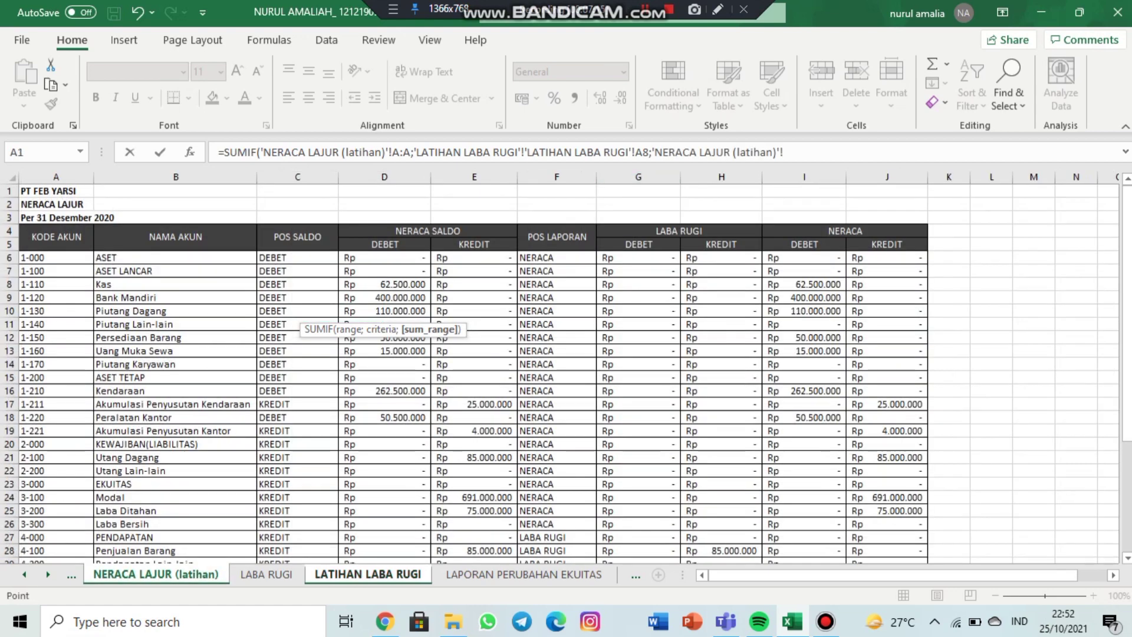
left_click_drag(638, 177, 721, 177)
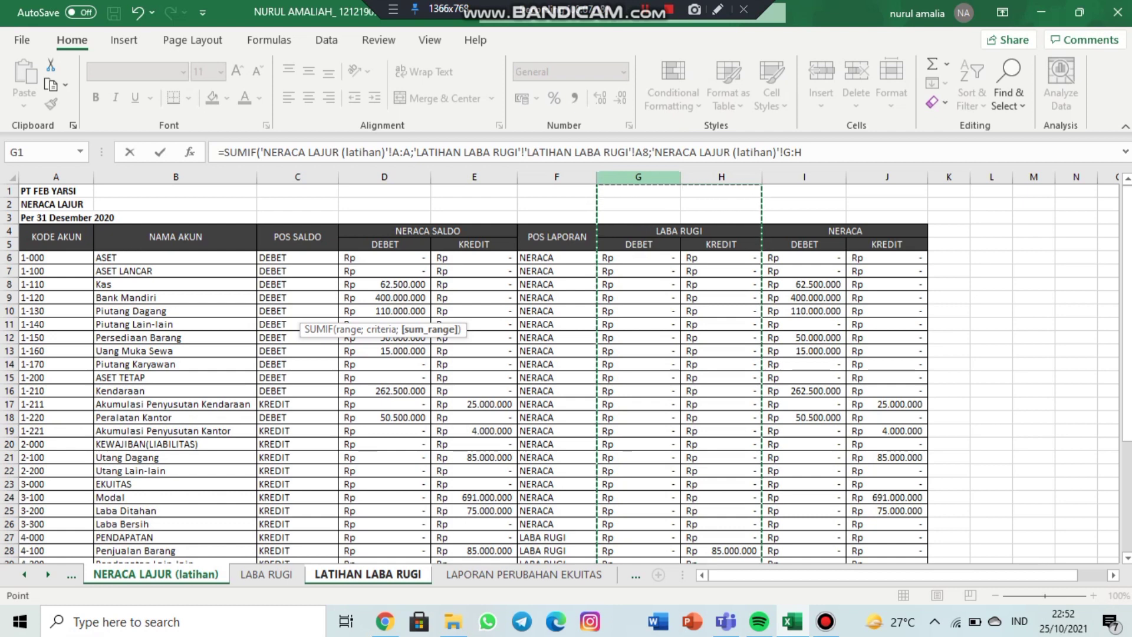
left_click(803, 153)
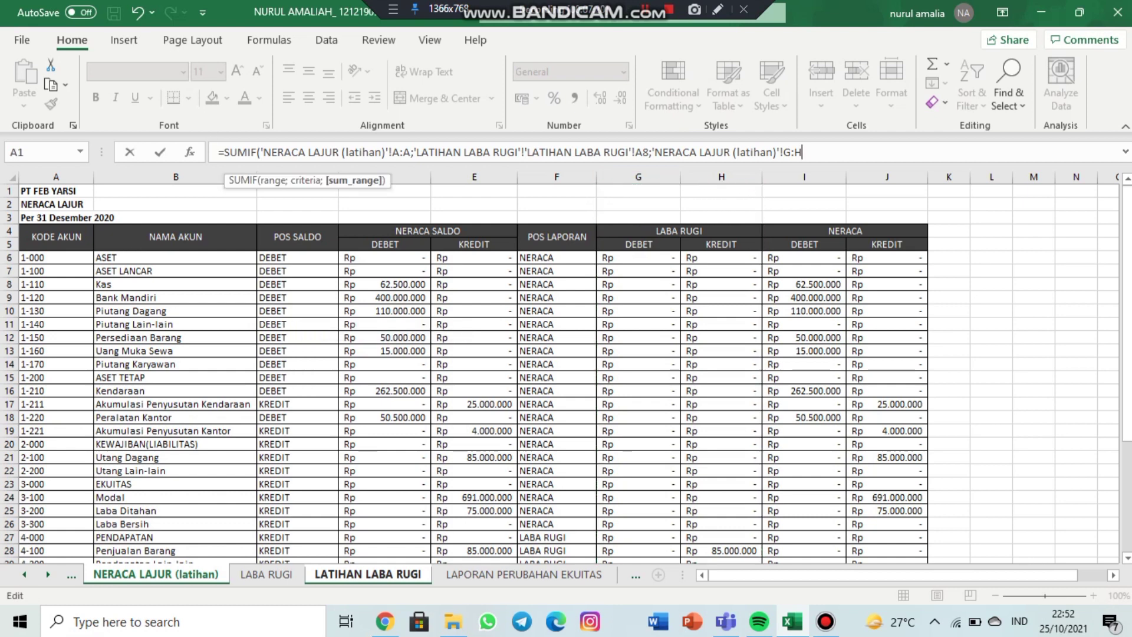
key("BackSpace")
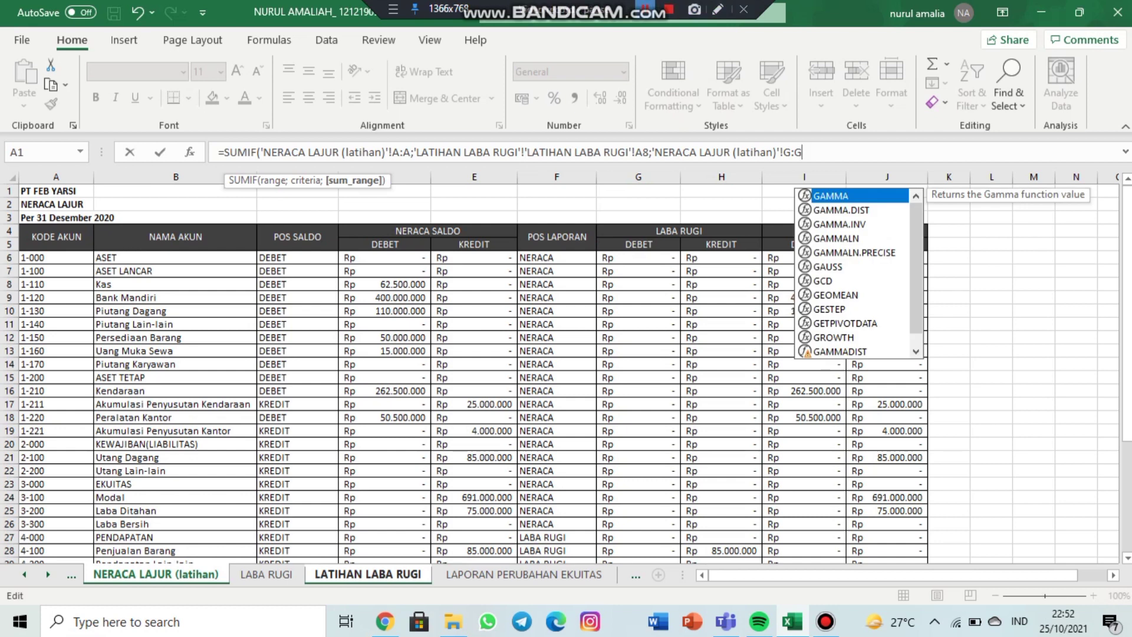
left_click(646, 9)
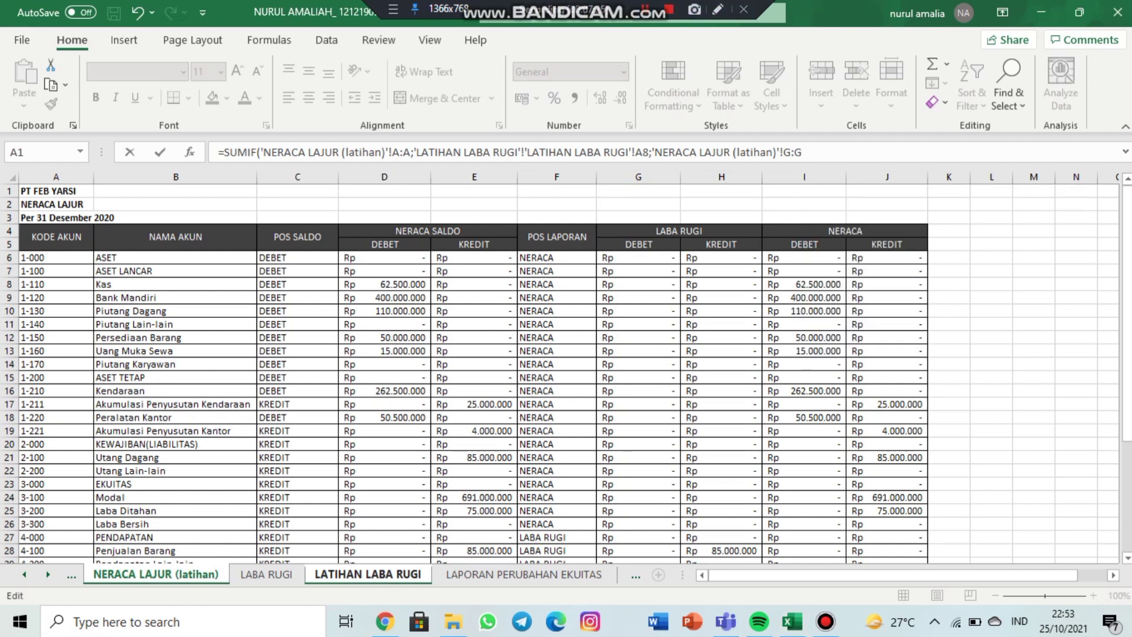
left_click(803, 152)
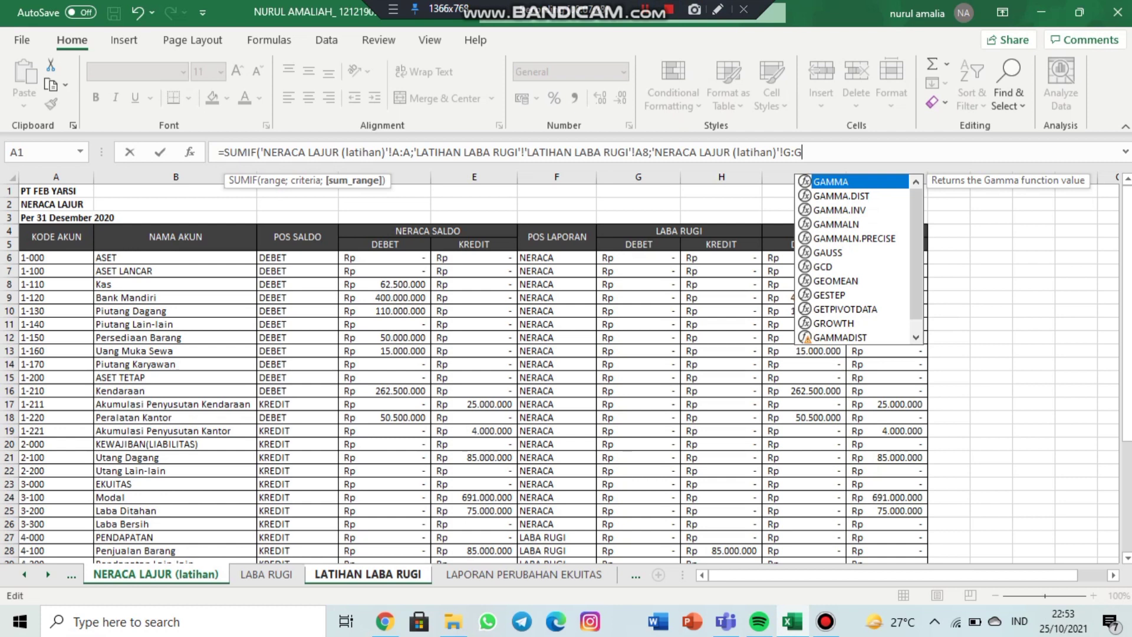
type(")+")
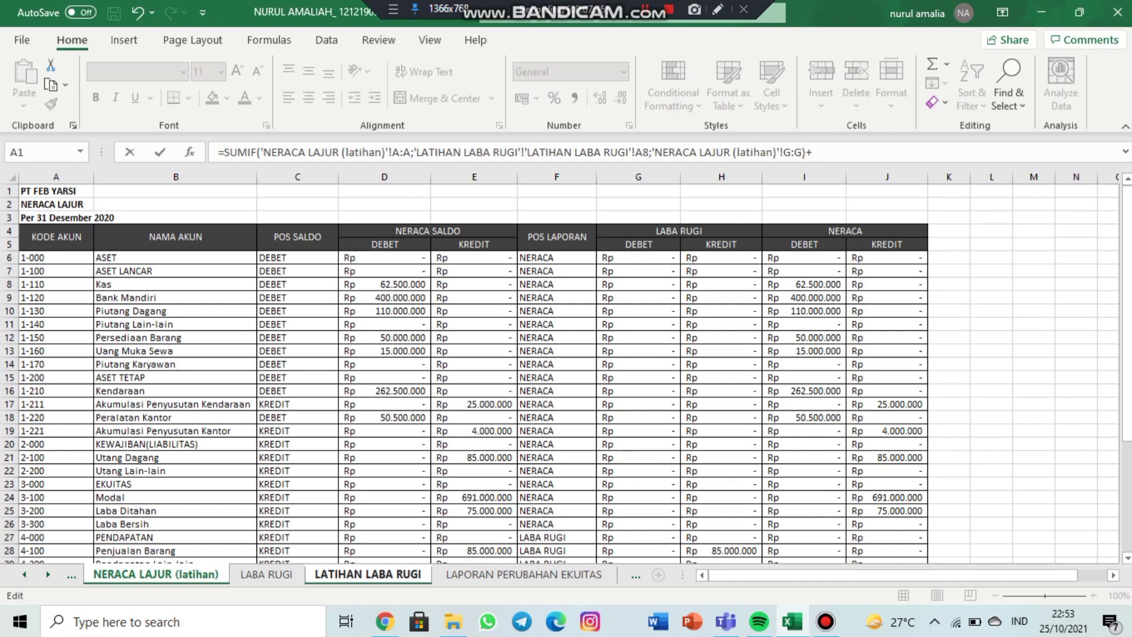
Copy the first SUMIF expression in C8 and append the copy after the plus sign.
left_click_drag(218, 152, 794, 152)
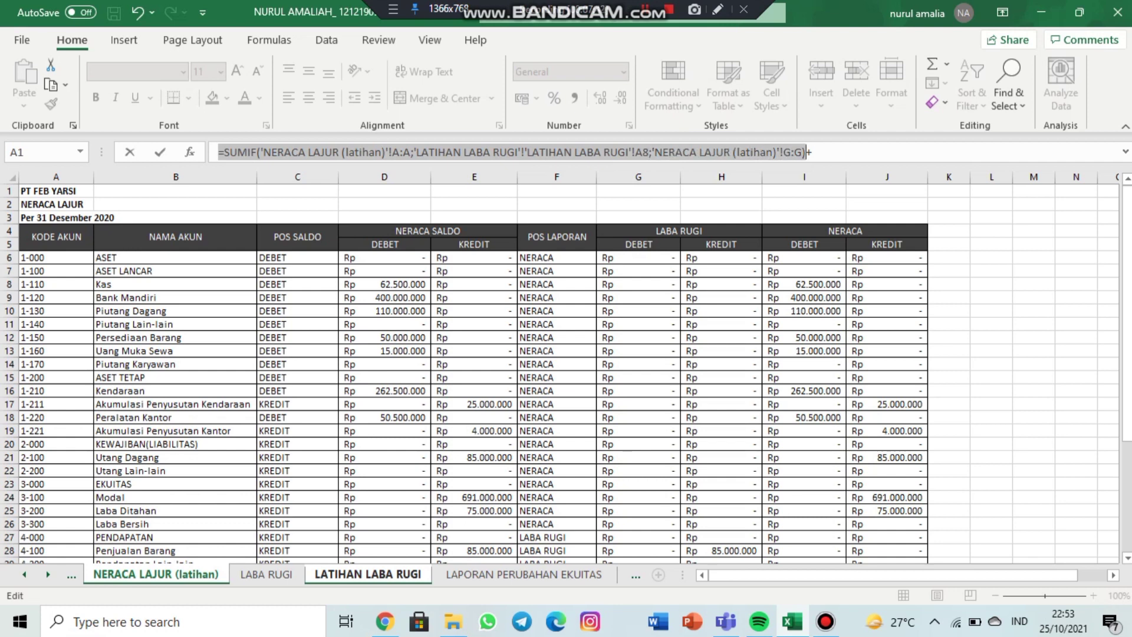
key("ctrl+c")
left_click(812, 152)
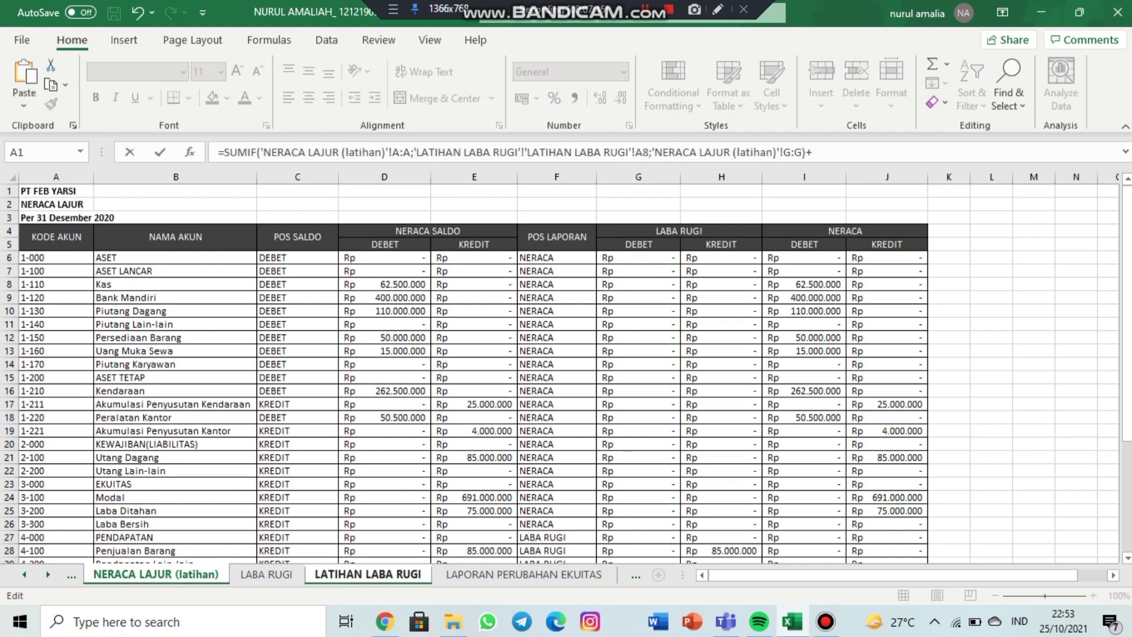
key("BackSpace")
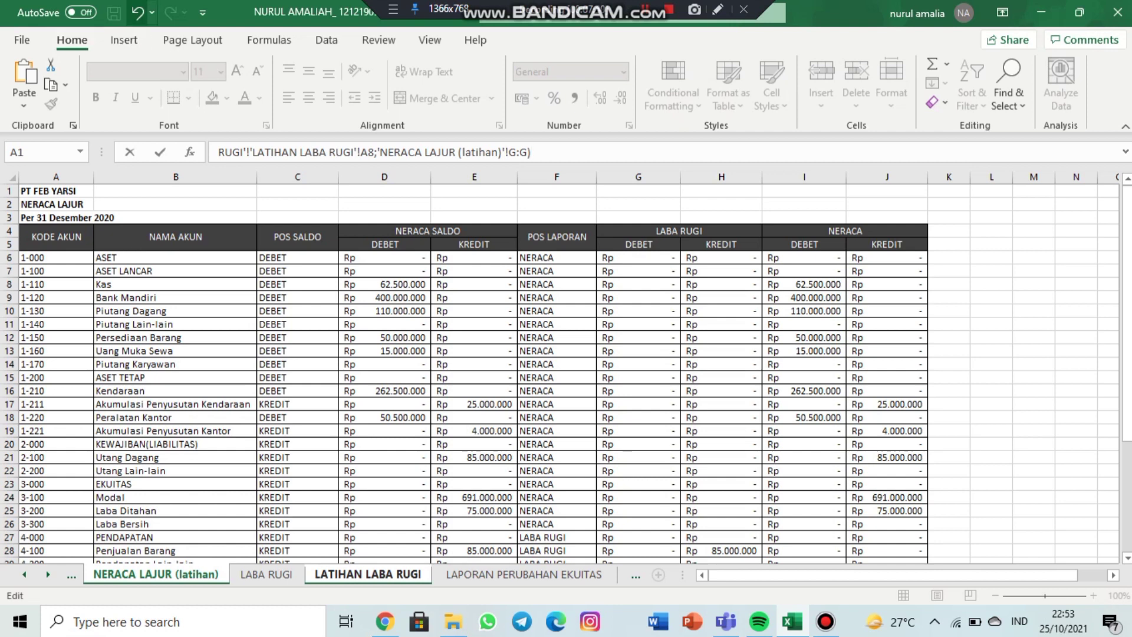
key("ctrl+z")
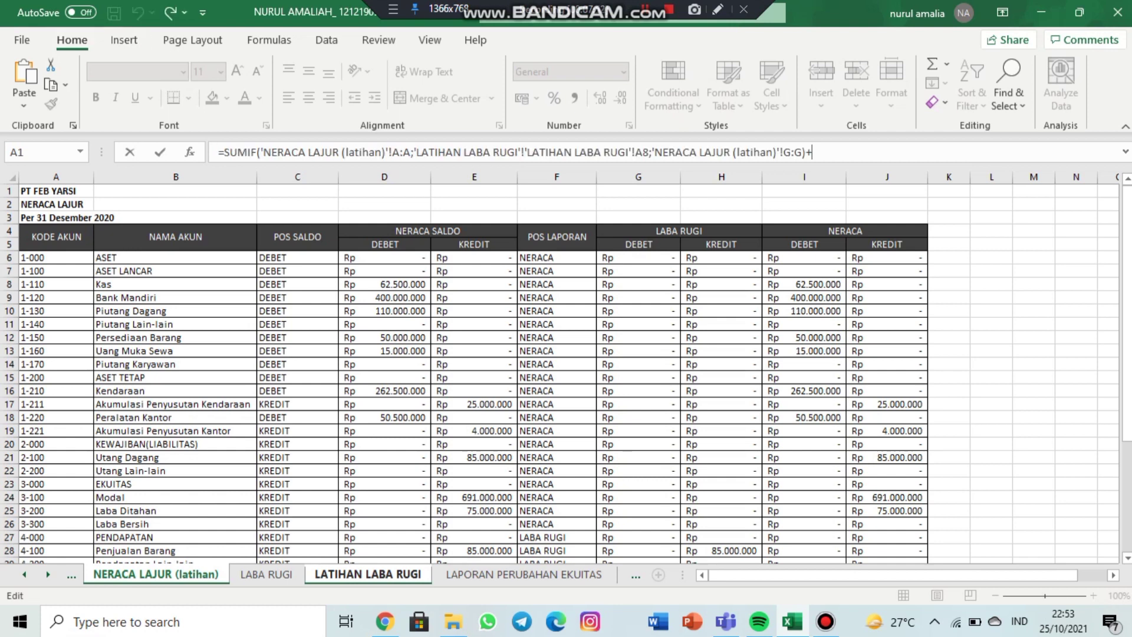
key("BackSpace")
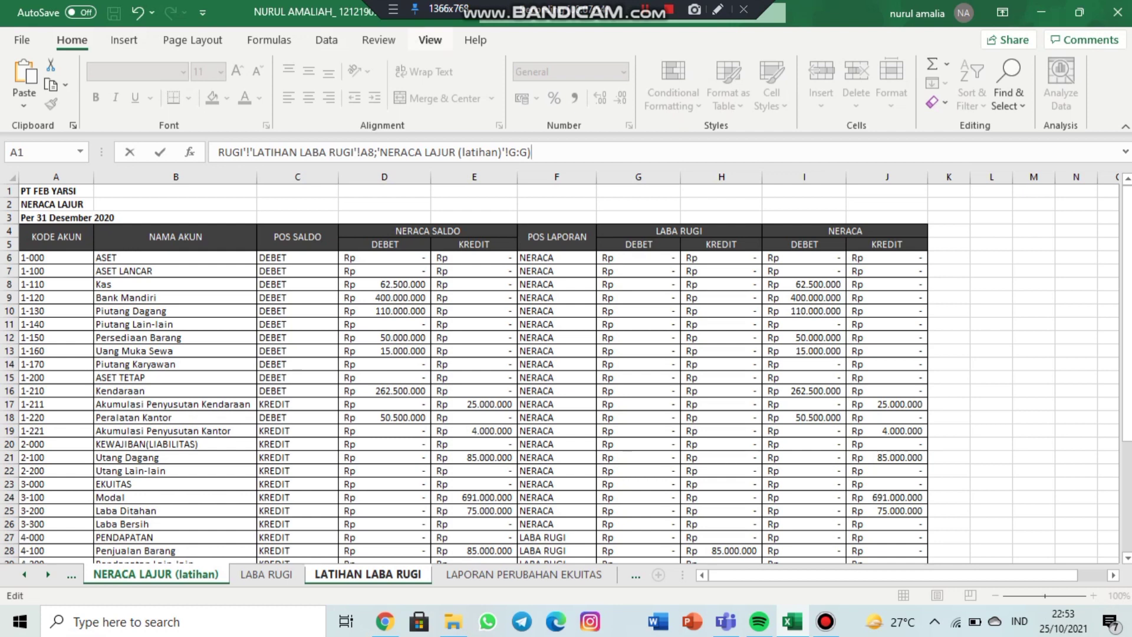
key("ctrl+z")
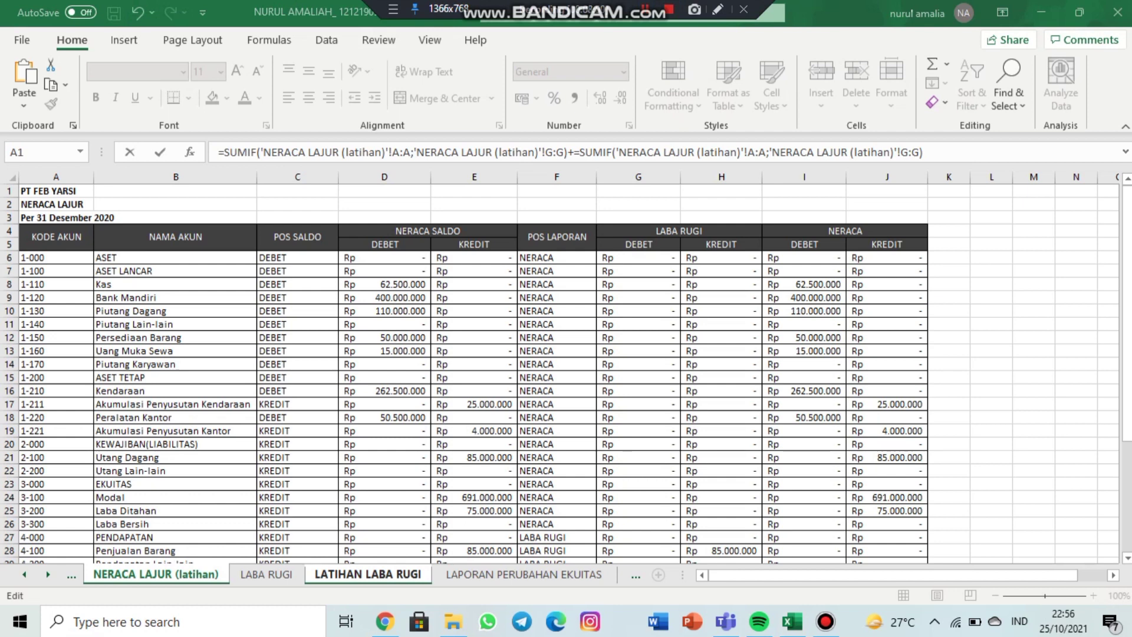
Change the second SUMIF's sum range to H:H and enter the combined formula in C8.
left_click(909, 152)
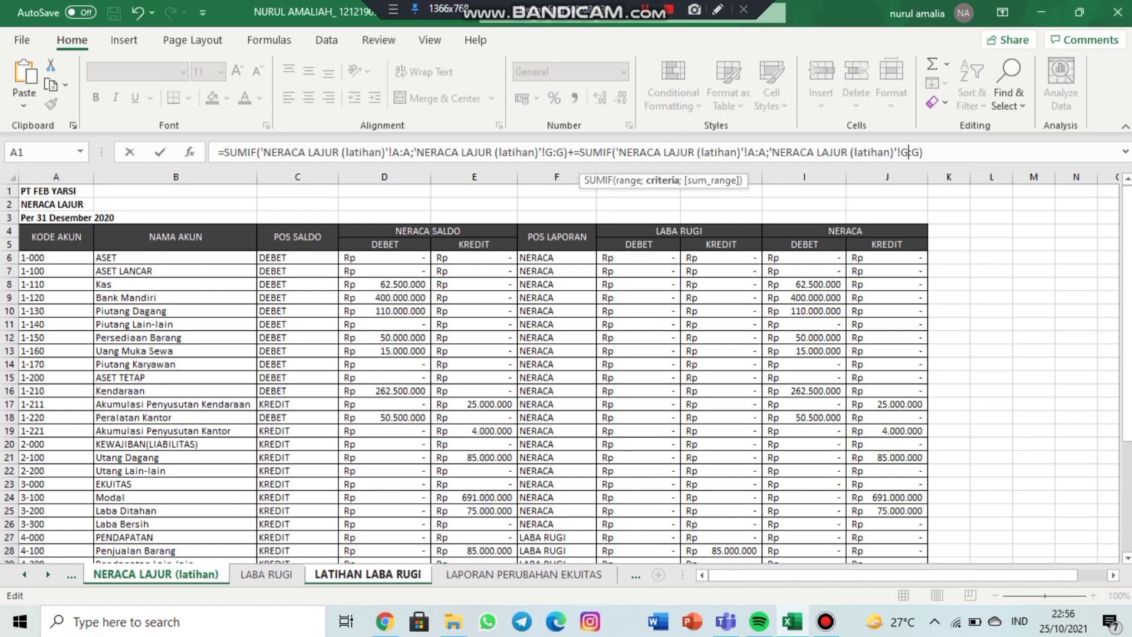
key("BackSpace")
type("H")
key("Delete")
type("H")
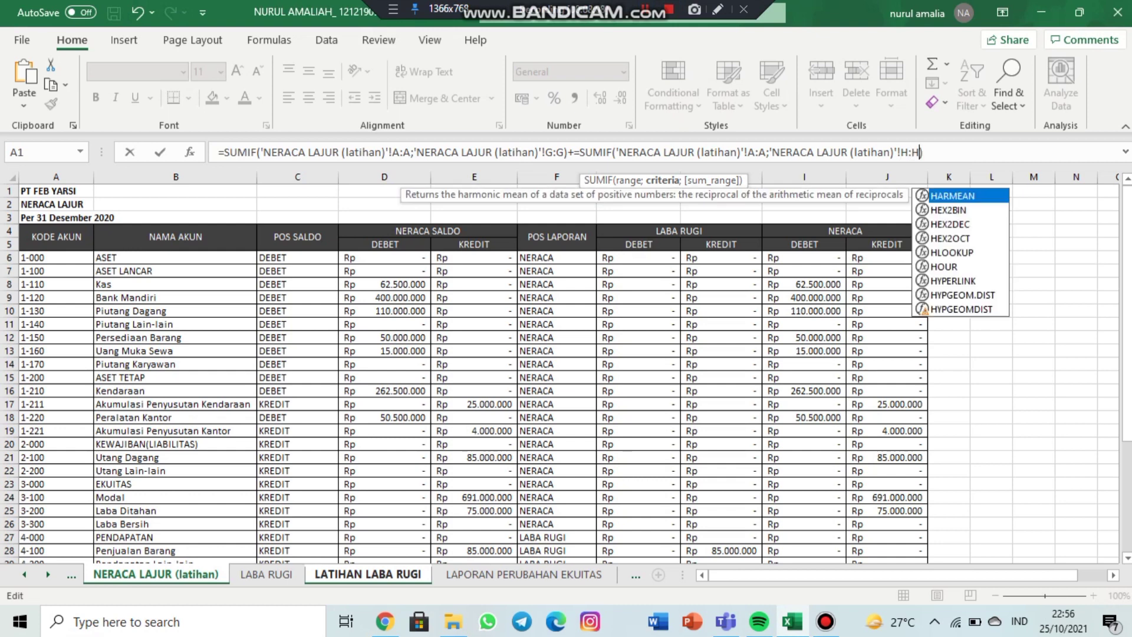
key("Right")
key("Return")
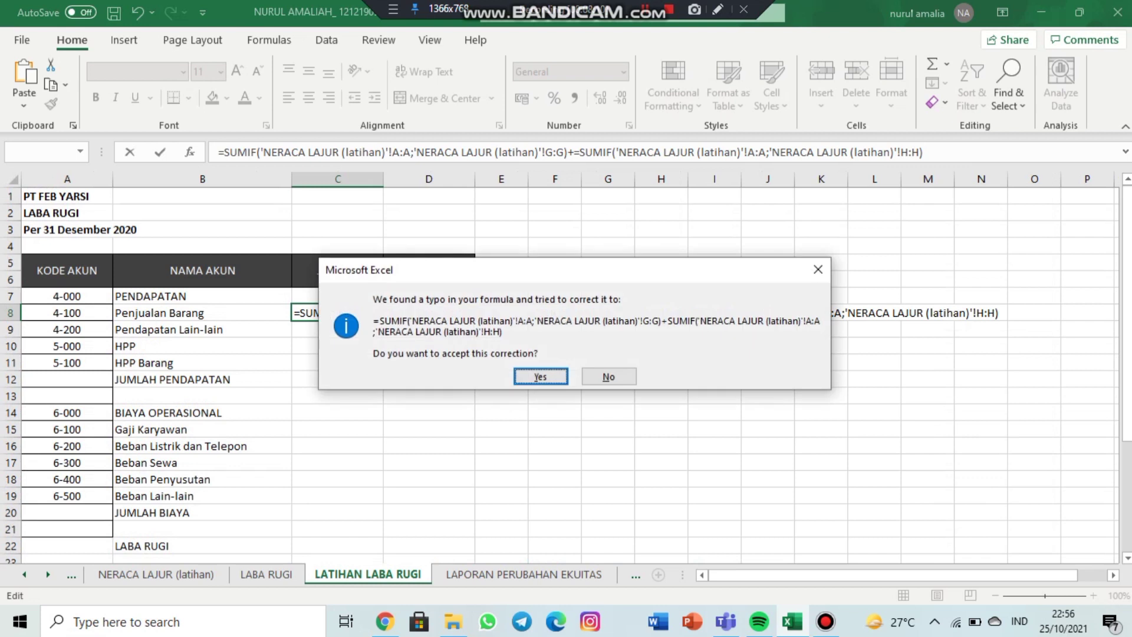
key("Escape")
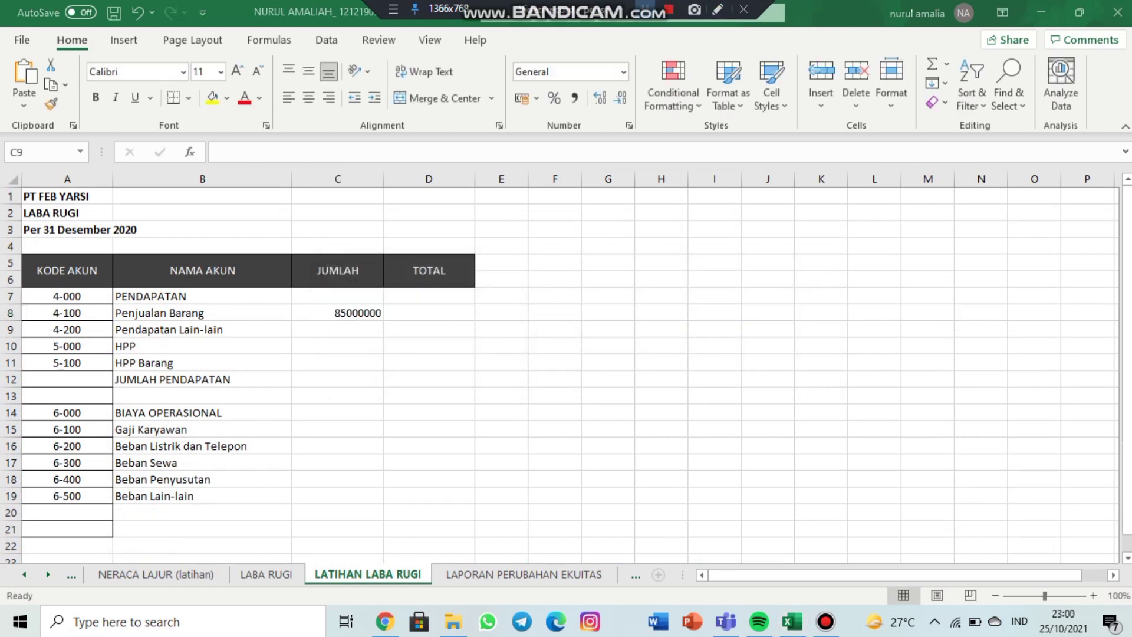
key("Return")
Format the Penjualan Barang amount in C8 with the Accounting number format.
left_click(337, 313)
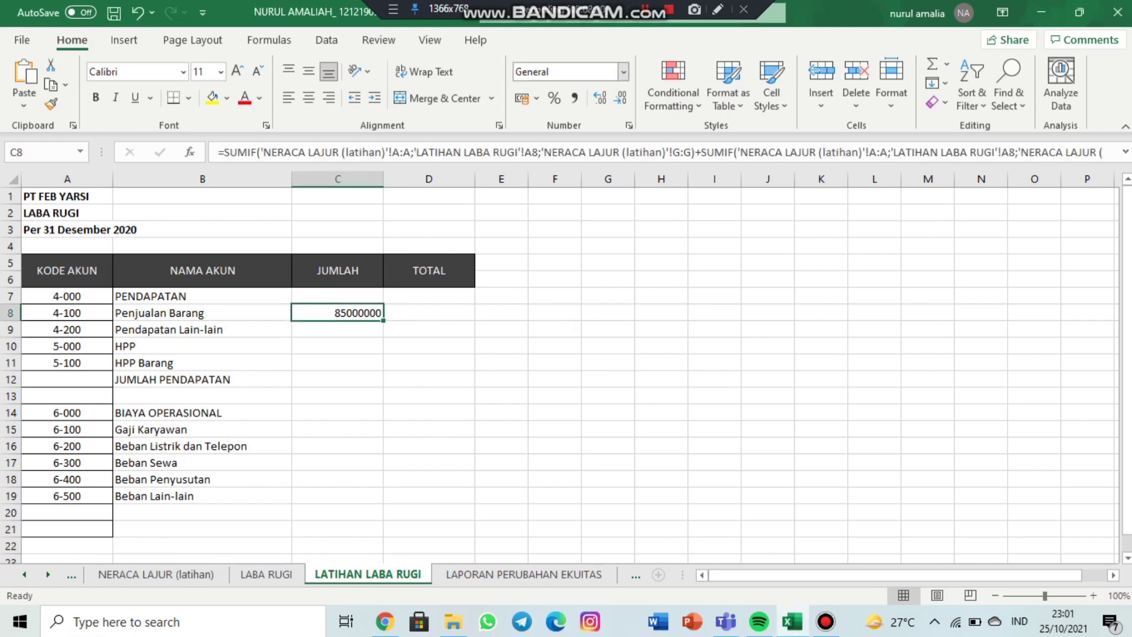
left_click(624, 72)
left_click(622, 71)
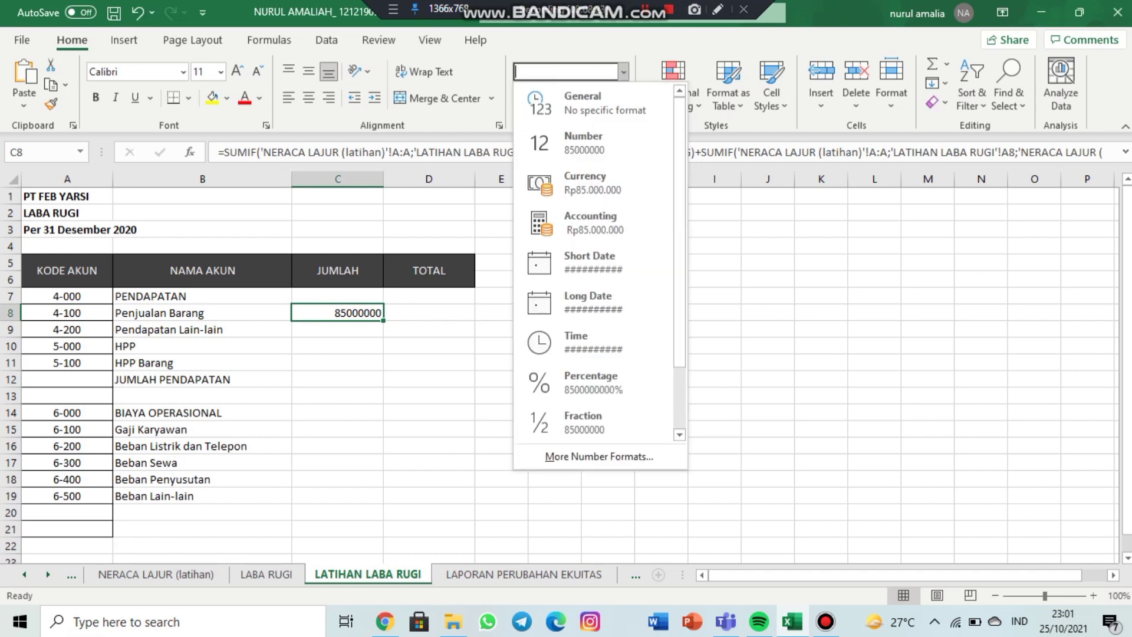
left_click(592, 222)
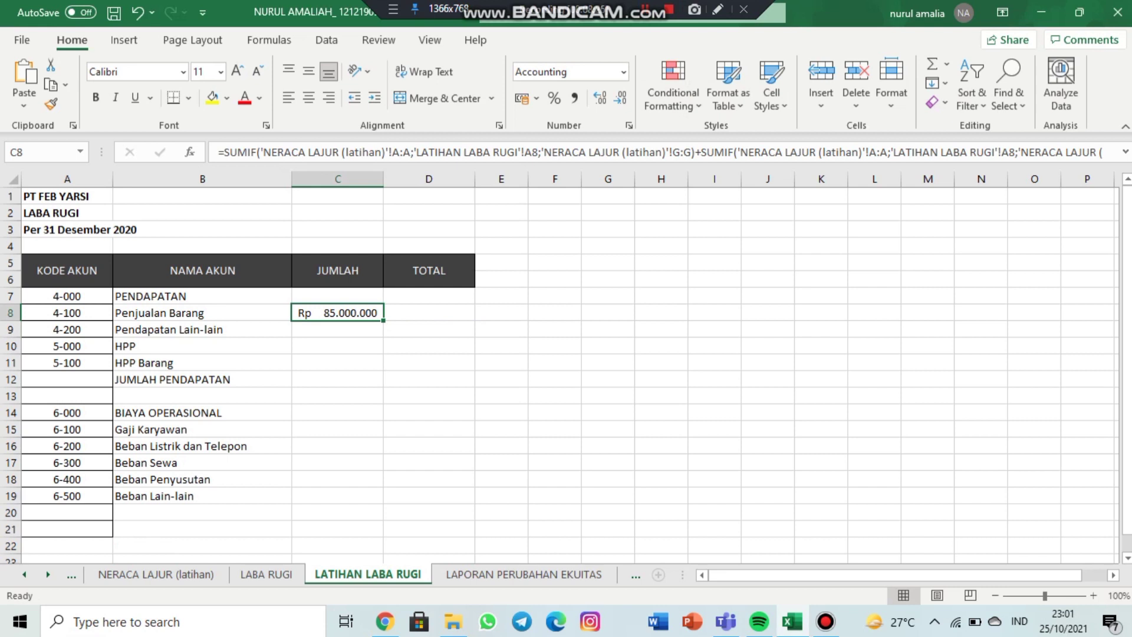
Fill the SUMIF formula from C8 down through C19, the Beban Lain-lain row.
left_click_drag(384, 321, 383, 502)
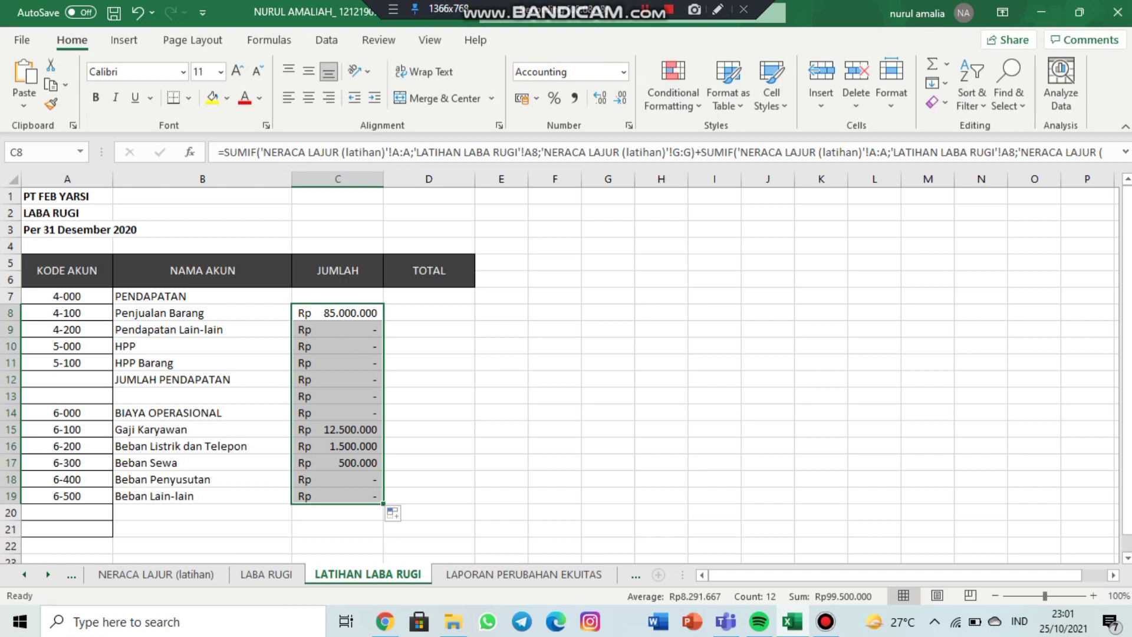
scroll(560, 375, "down", 2)
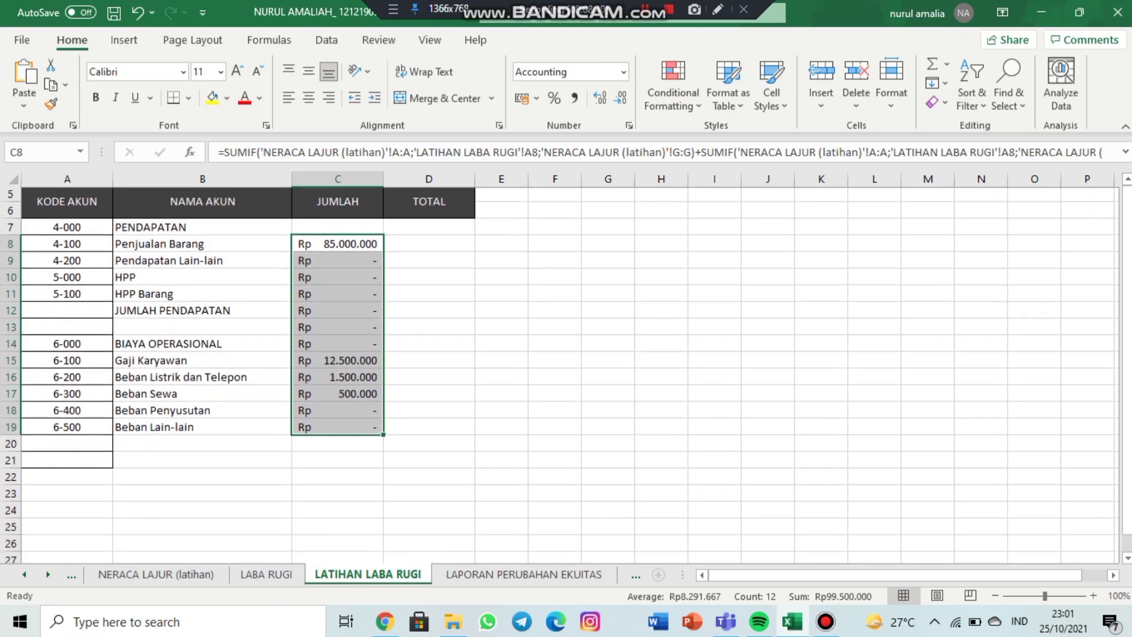
scroll(560, 375, "up", 2)
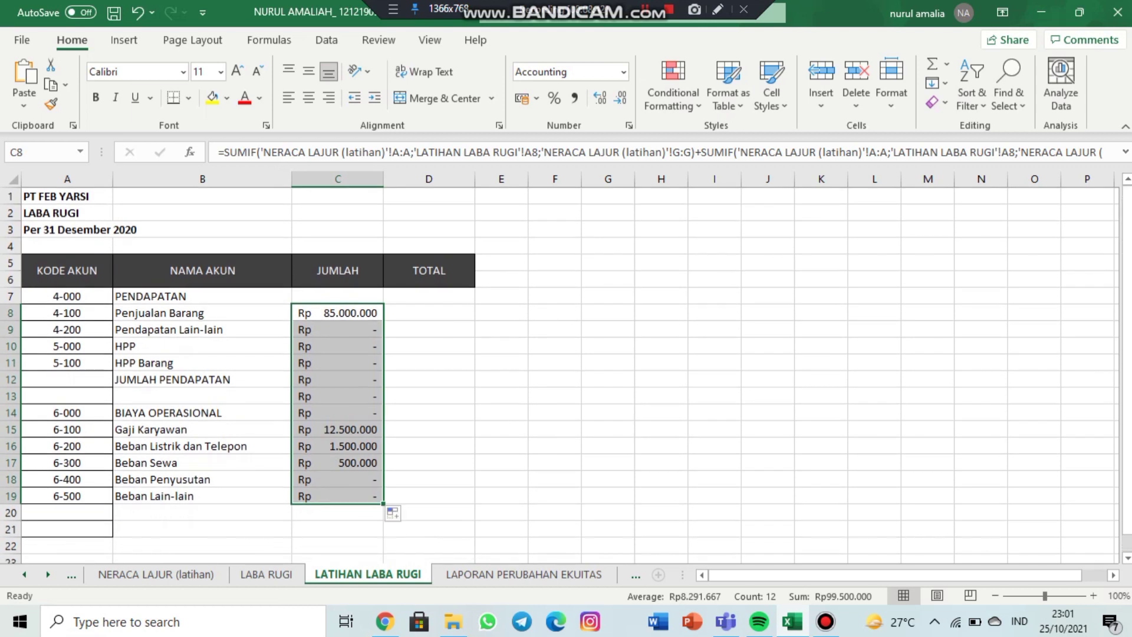
Clear the copied SUMIF formulas from C12 and C13.
left_click(338, 380)
key("BackSpace")
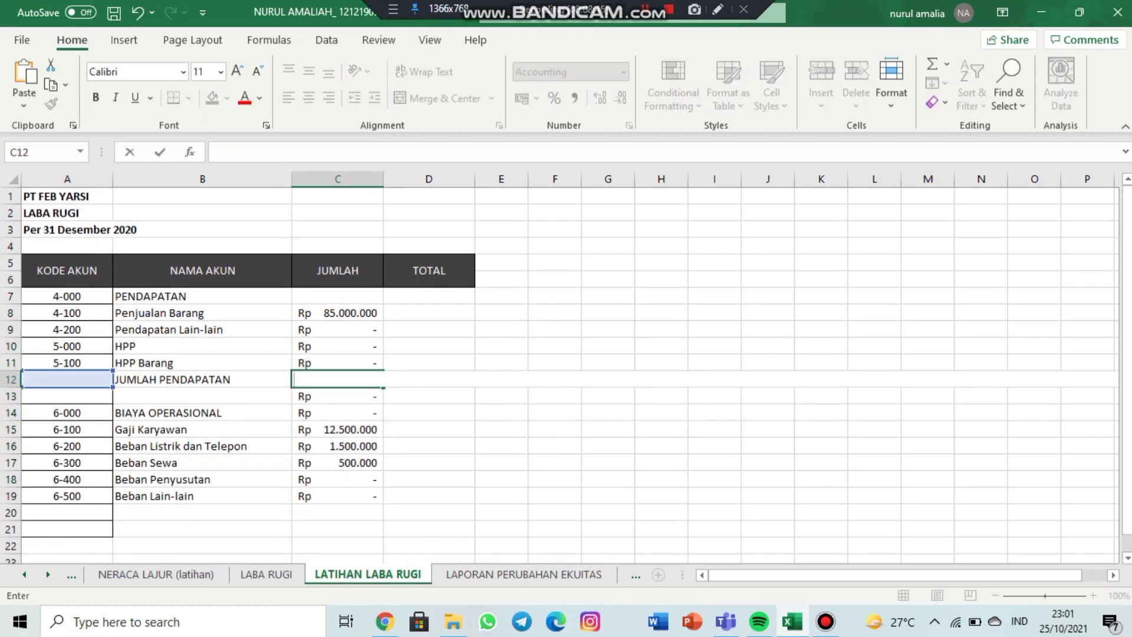
key("Return")
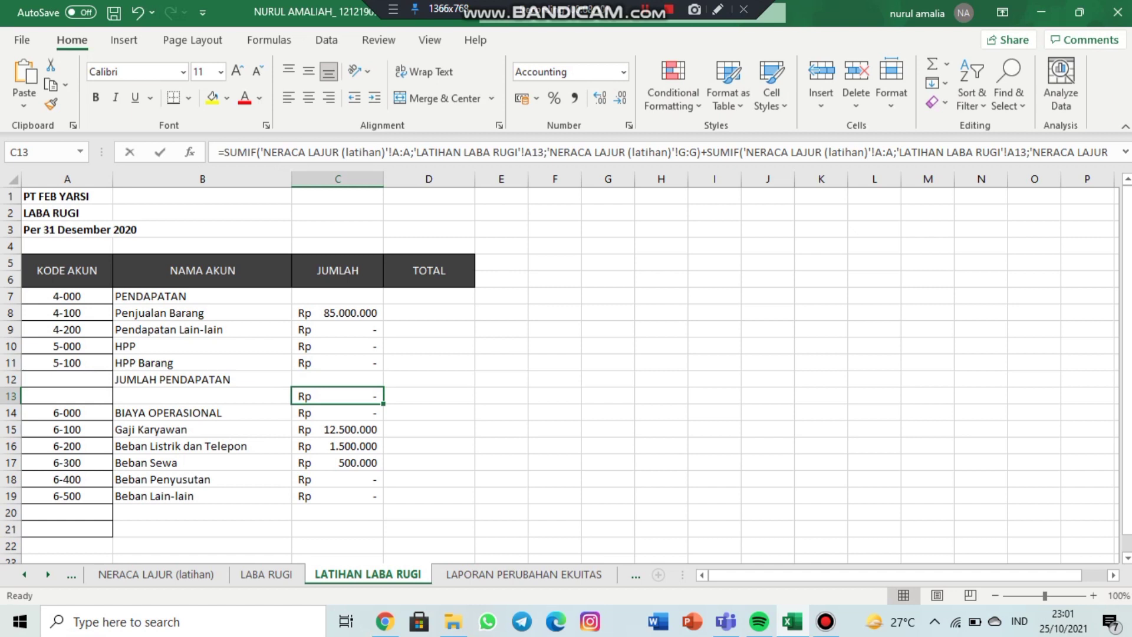
key("BackSpace")
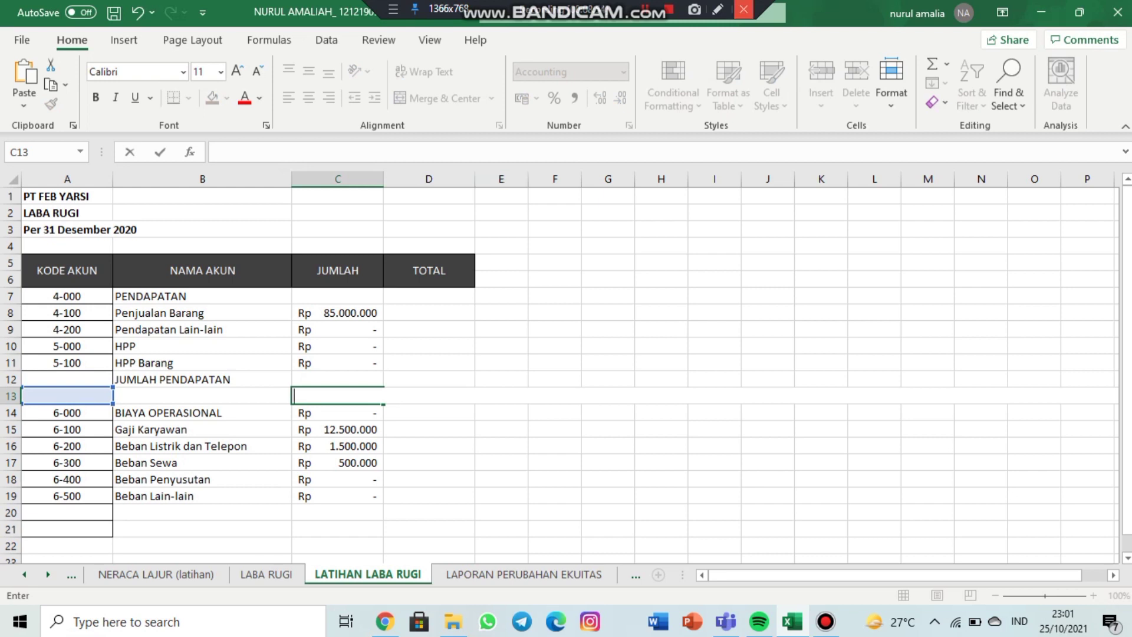
left_click(645, 9)
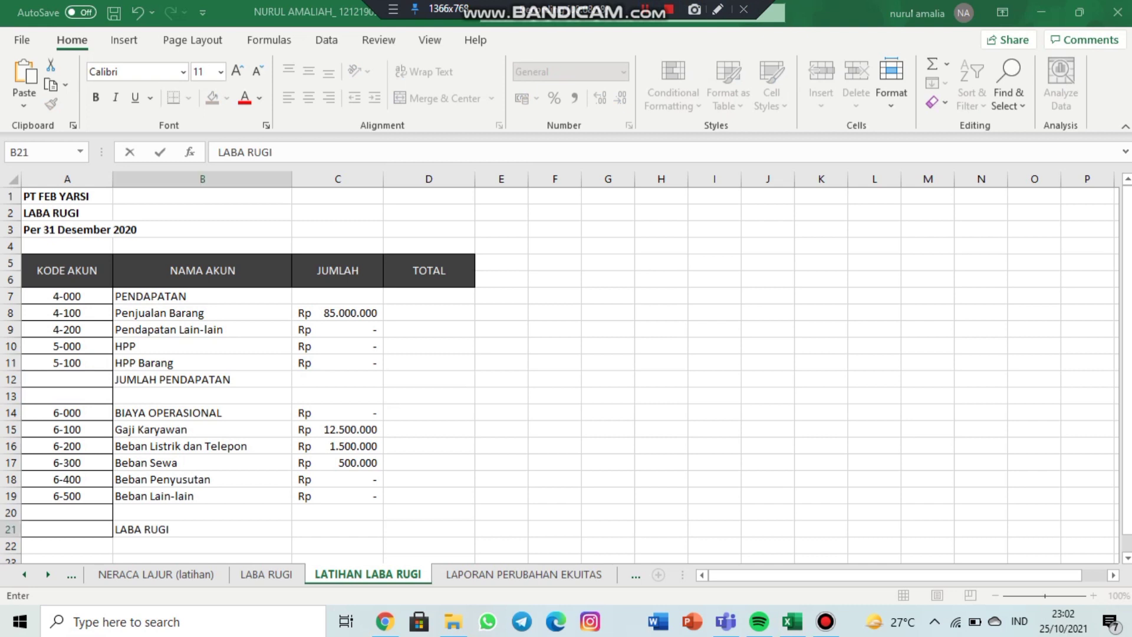
left_click(429, 380)
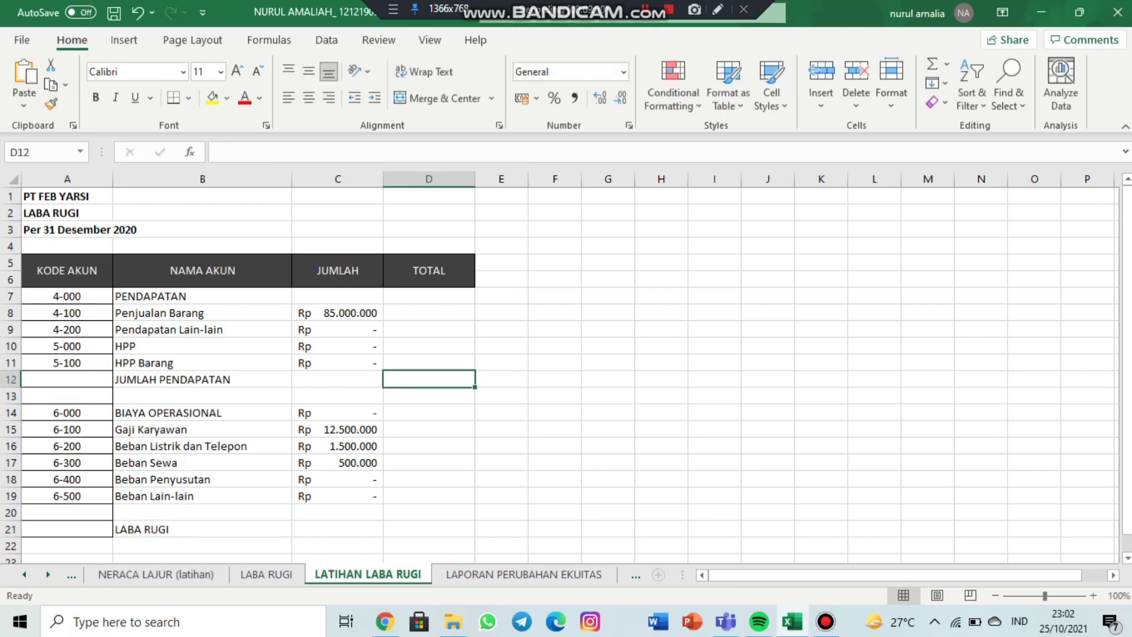
type("=SUM")
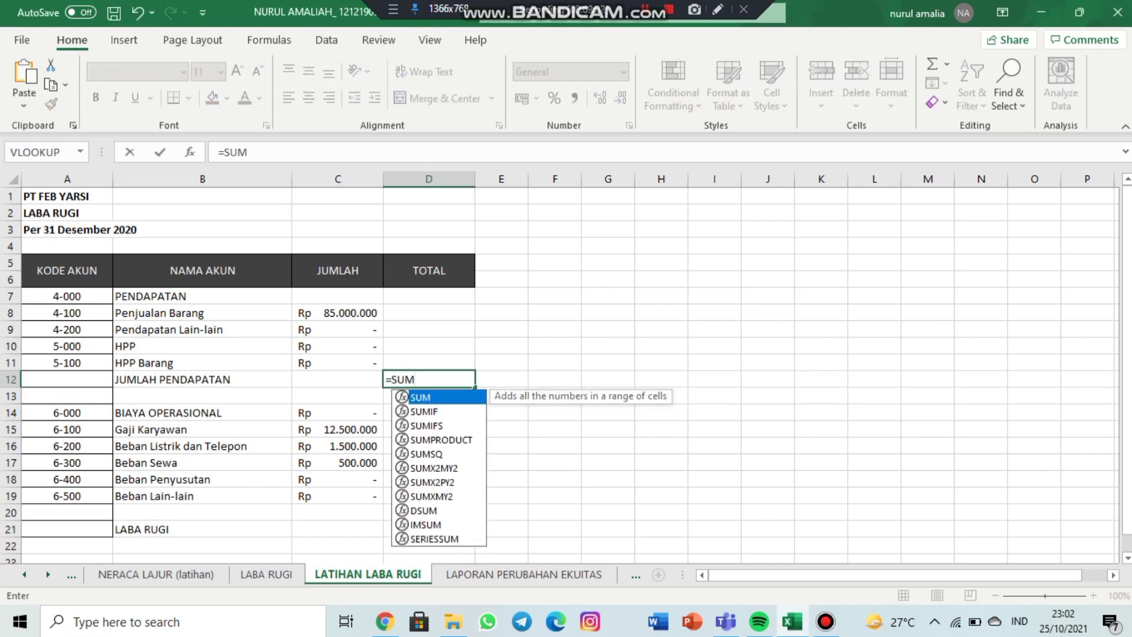
key("Return")
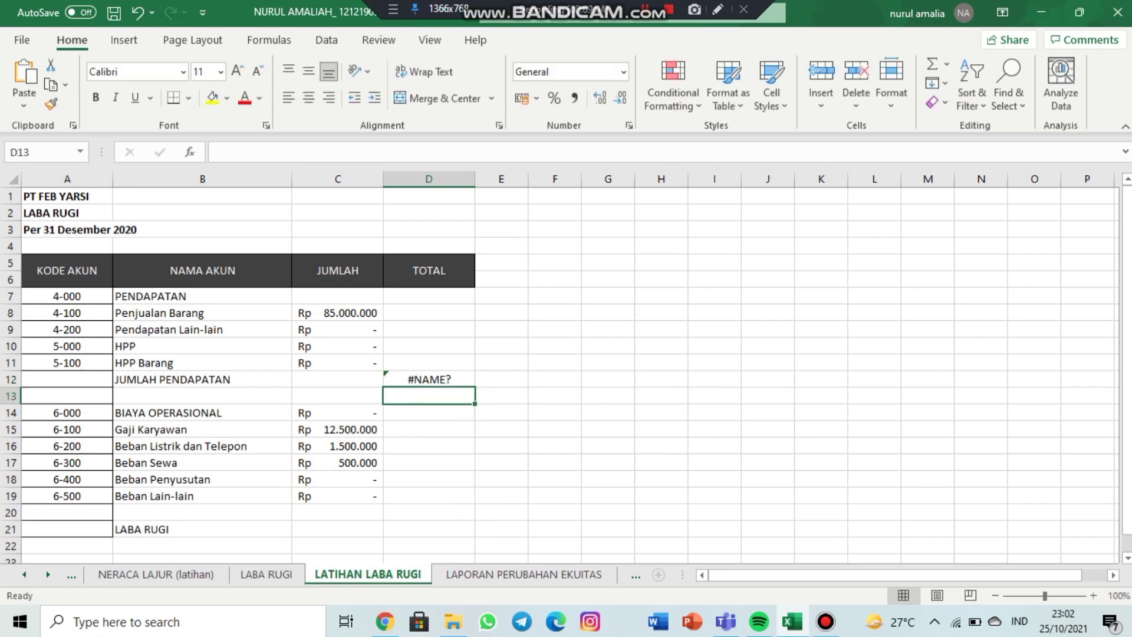
left_click(429, 379)
key("Delete")
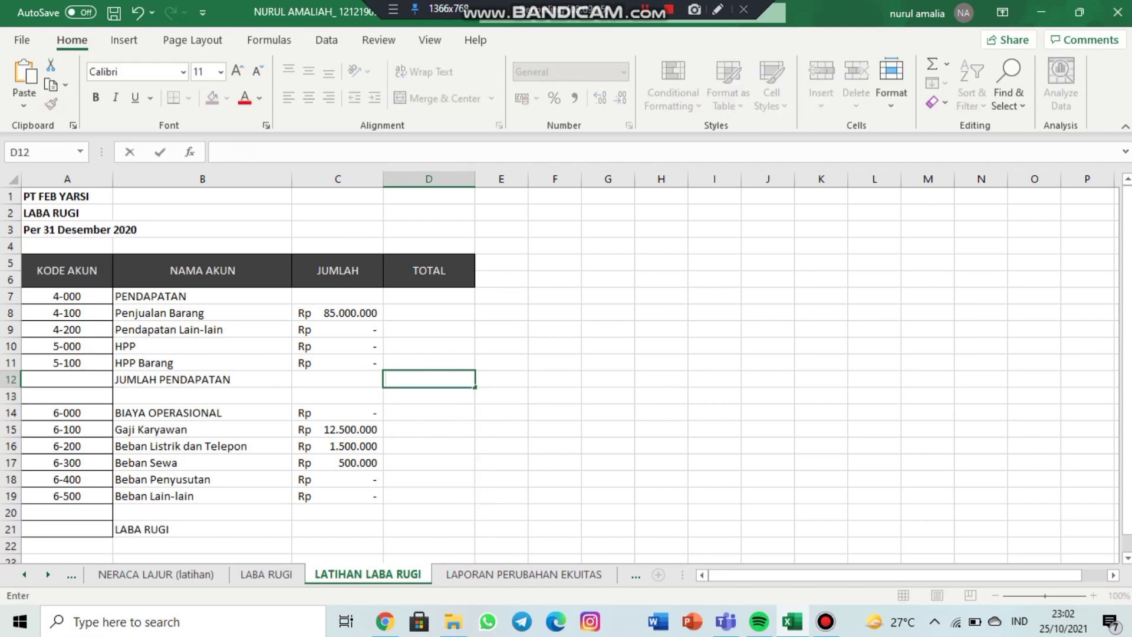
Total the income amounts C8:C11 with a SUM formula in D12, the TOTAL cell for JUMLAH PENDAPATAN.
type("=SUM")
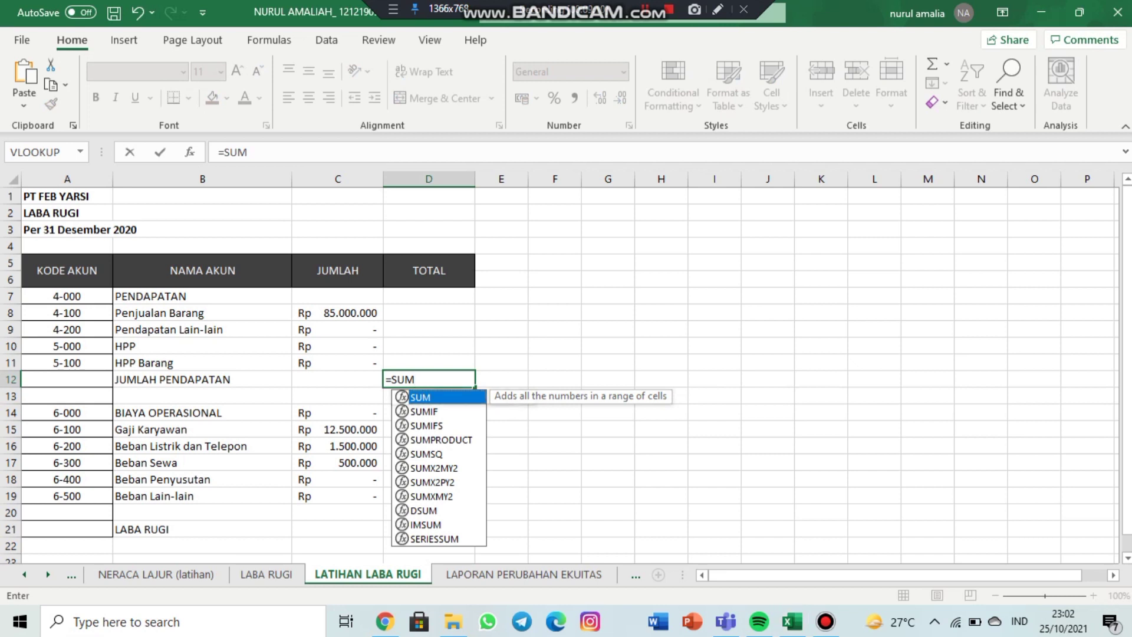
type("(")
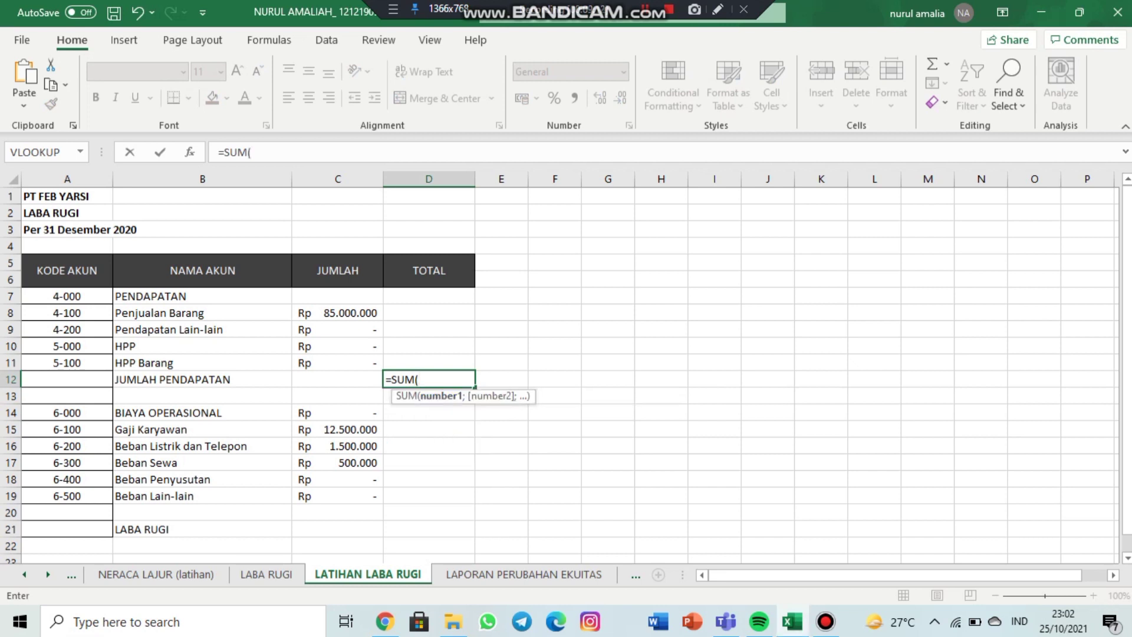
left_click_drag(354, 312, 353, 362)
key("Return")
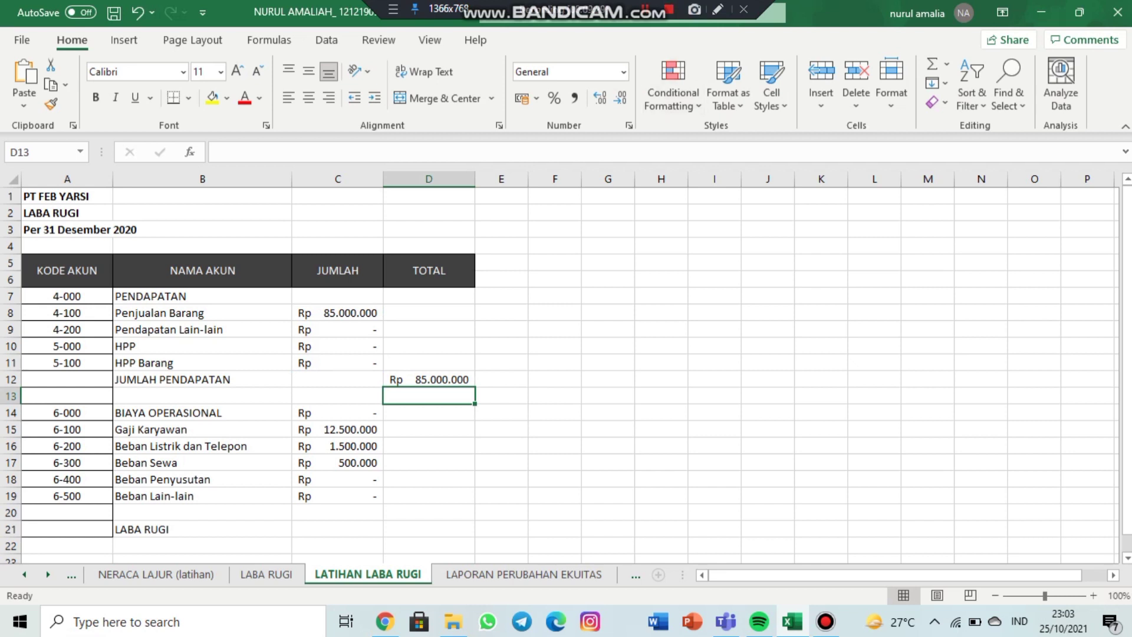
left_click(645, 9)
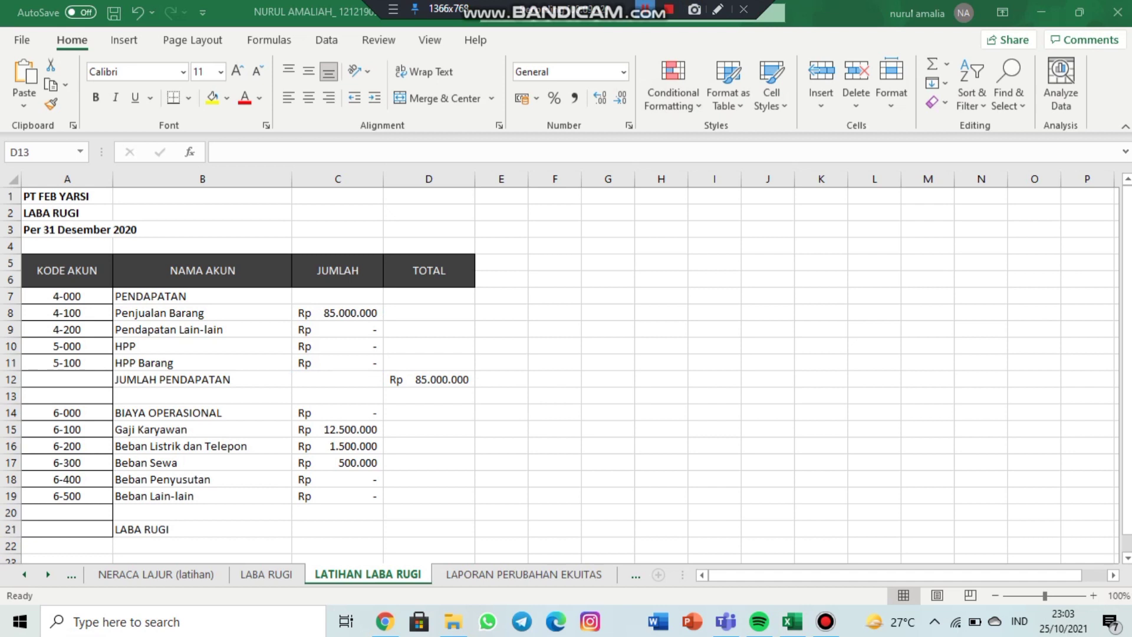
Clear the LABA RUGI label from B21, then enter JUMLAH BIAYA in B20 and LABA RUGI in B22.
left_click(429, 396)
left_click(202, 530)
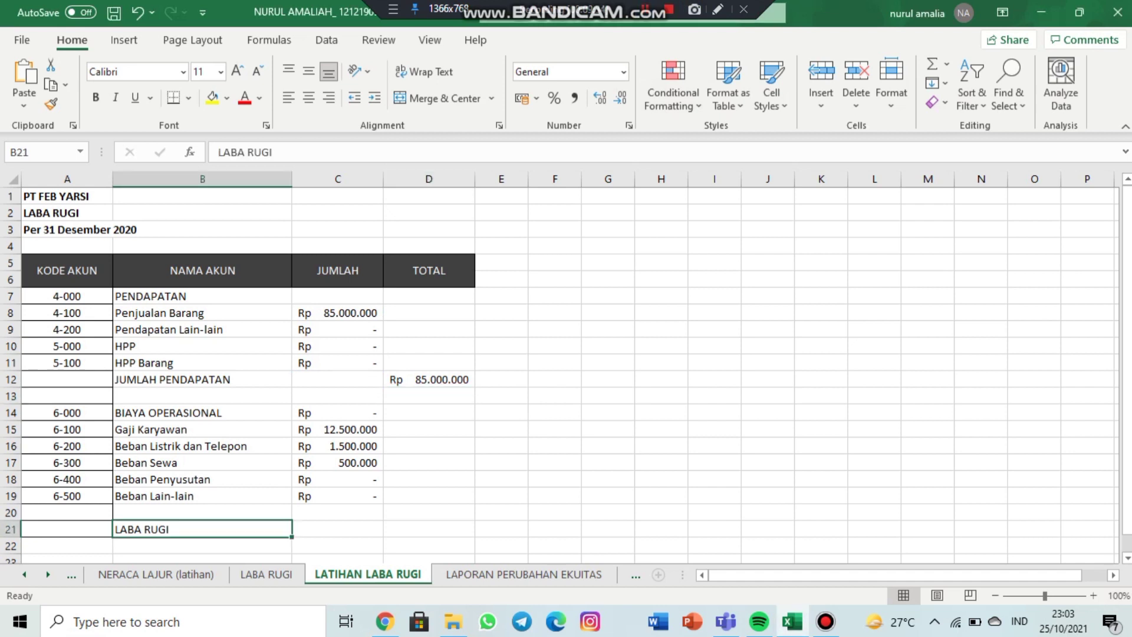
key("BackSpace")
key("Up")
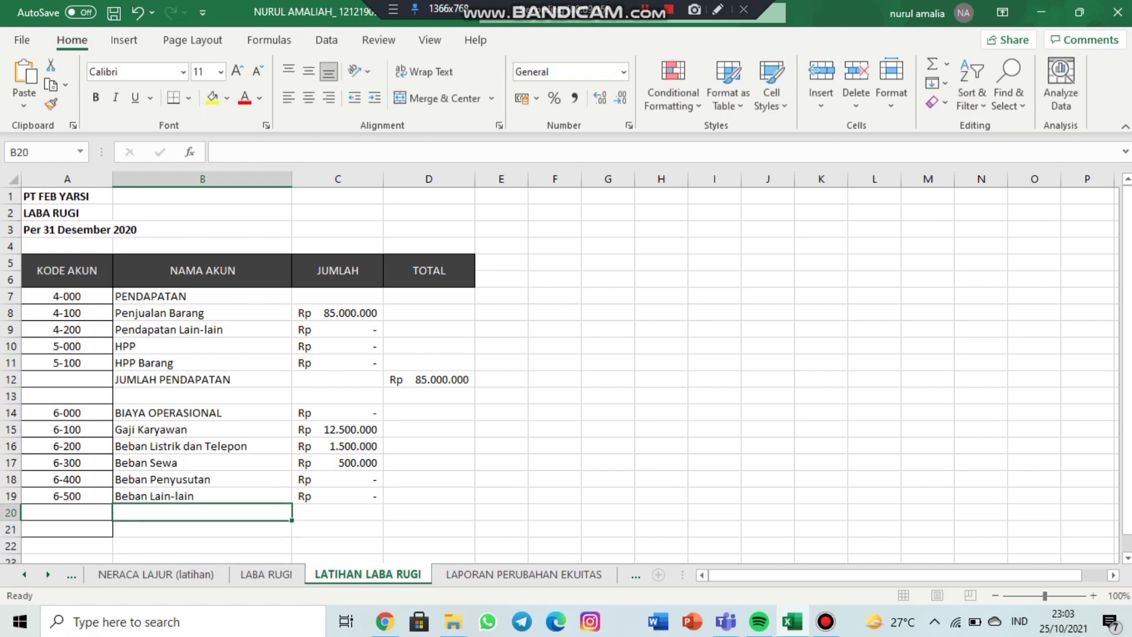
type("JUMLAH BIAYA")
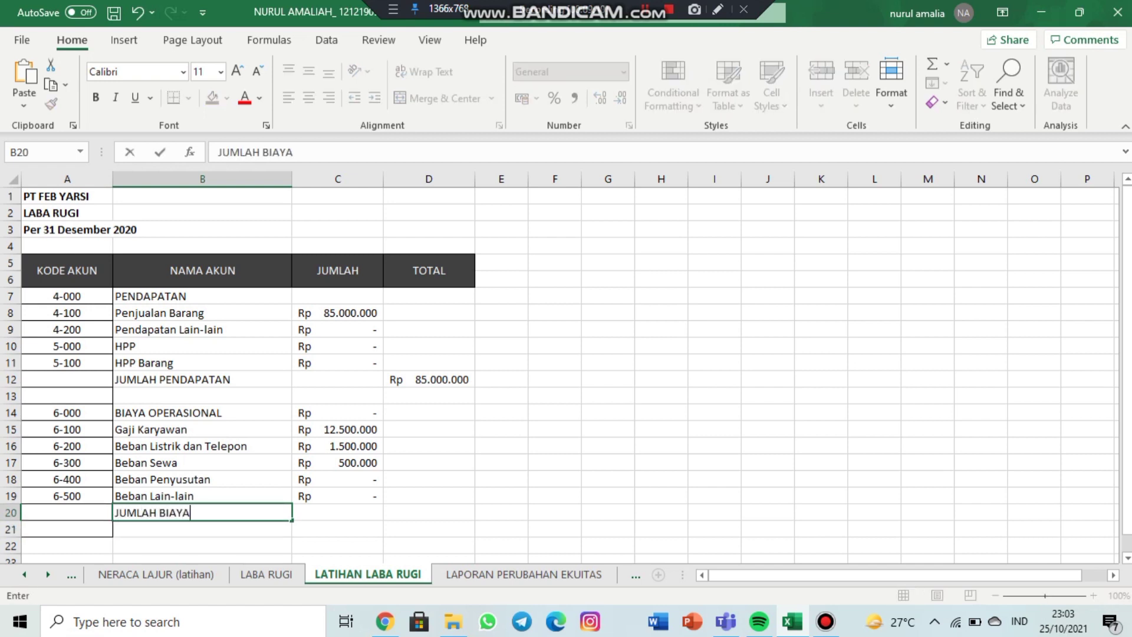
key("Return")
key("Return")
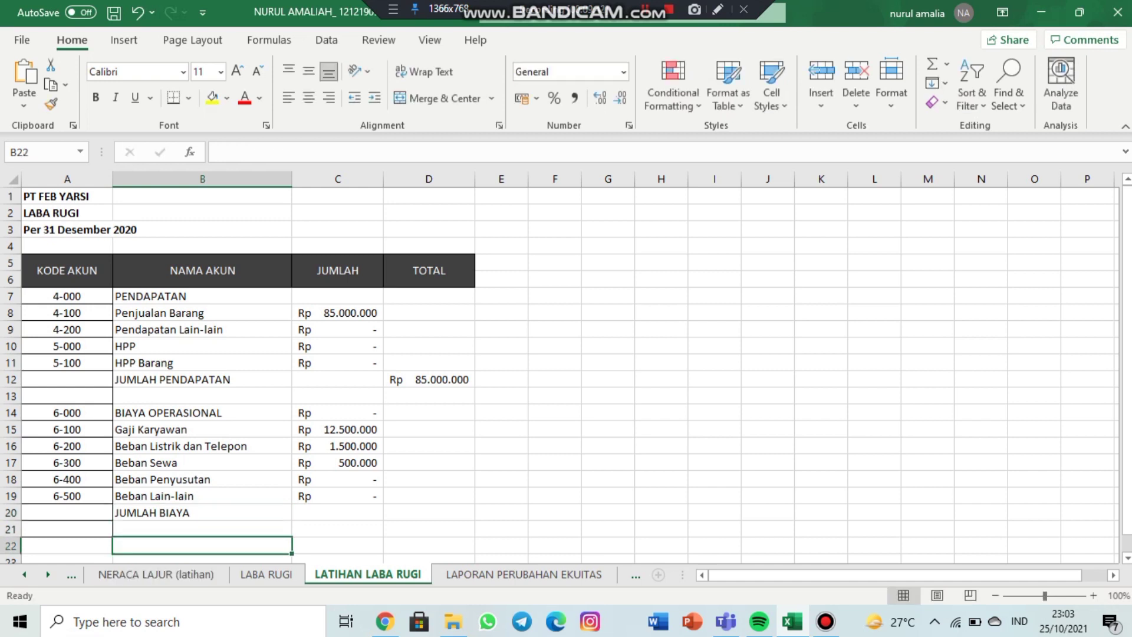
type("LABA RUGI")
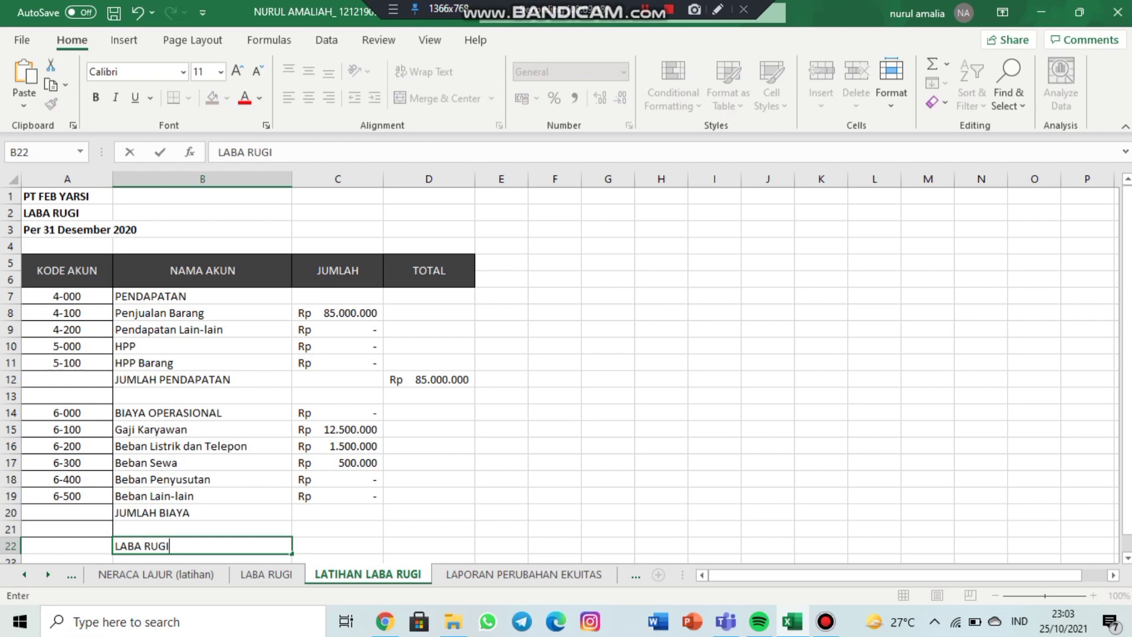
left_click(645, 10)
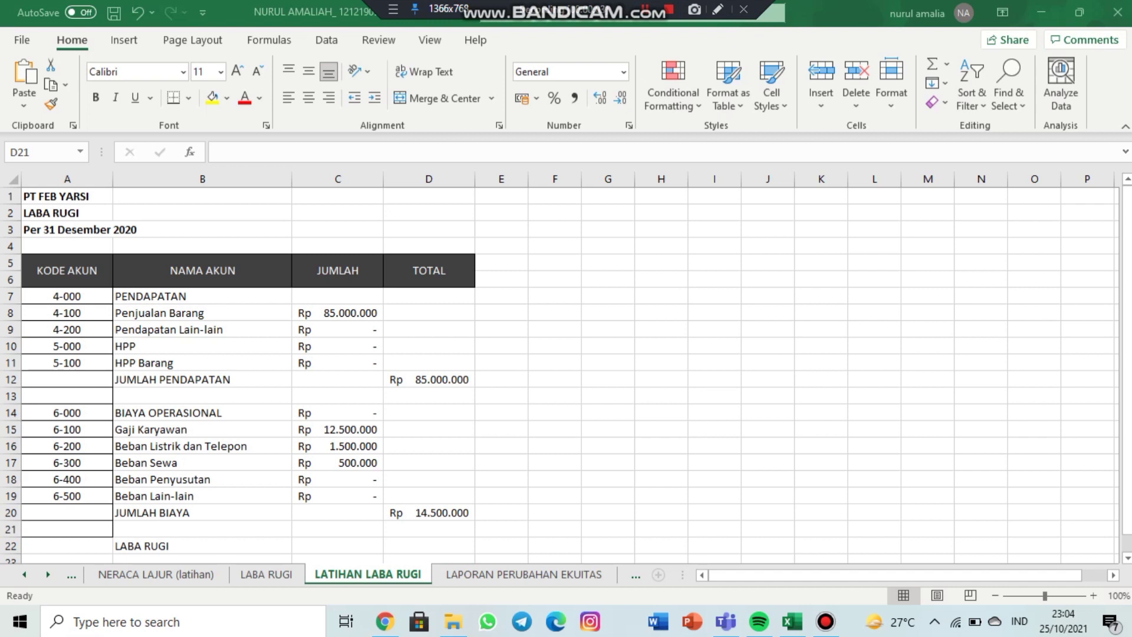
Calculate the LABA RUGI total in D22 by subtracting JUMLAH BIAYA in D20 from JUMLAH PENDAPATAN in D12.
left_click(429, 529)
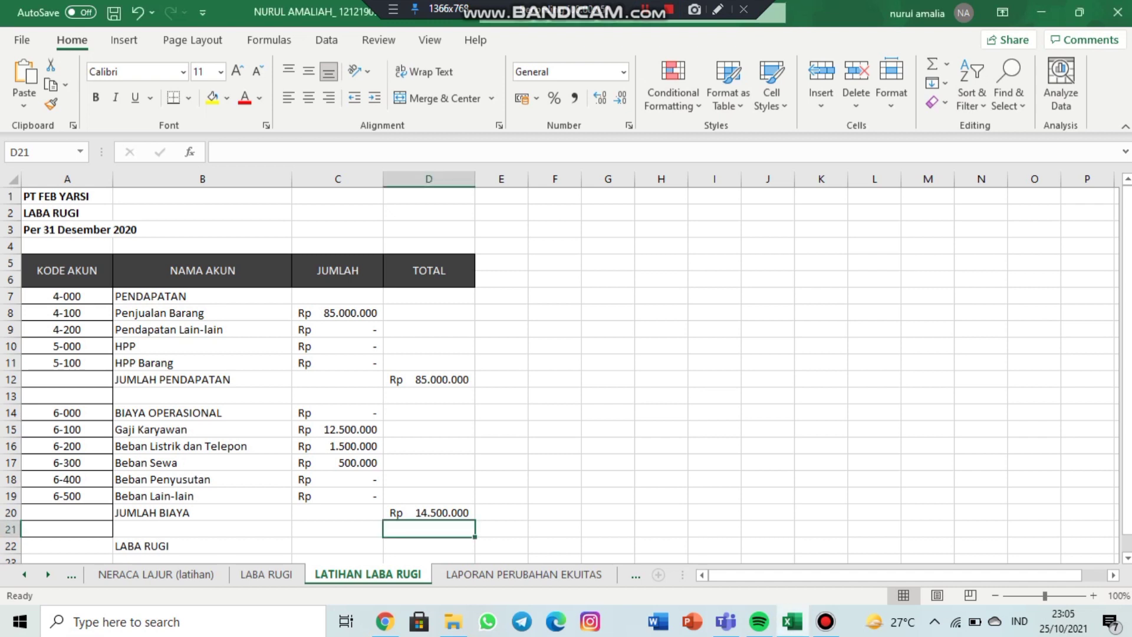
double_click(428, 546)
type("=")
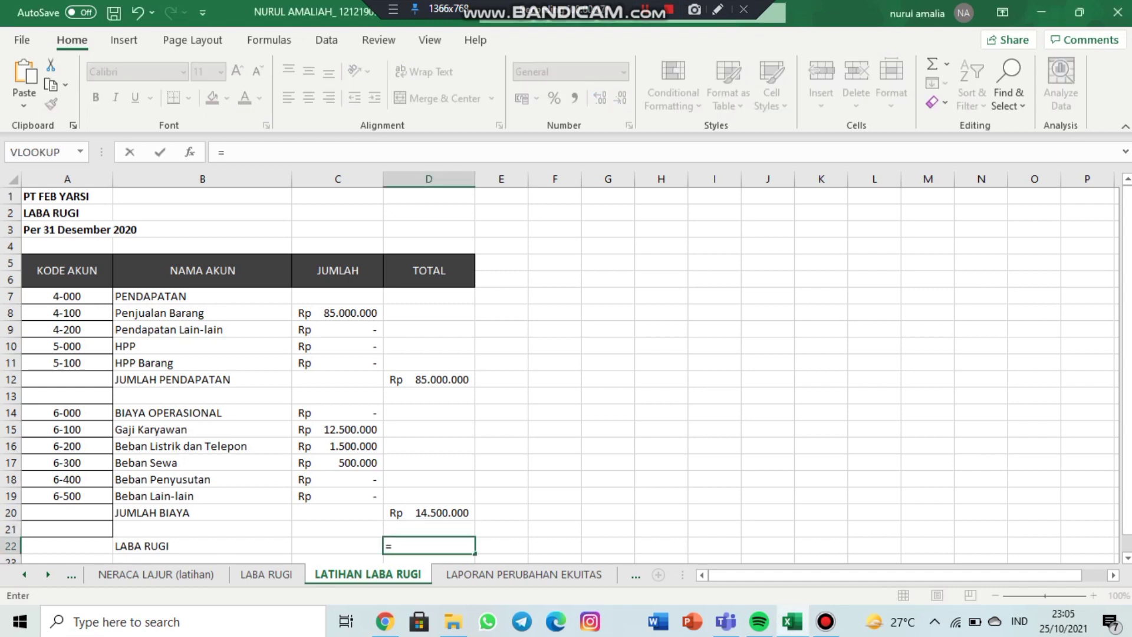
left_click(429, 379)
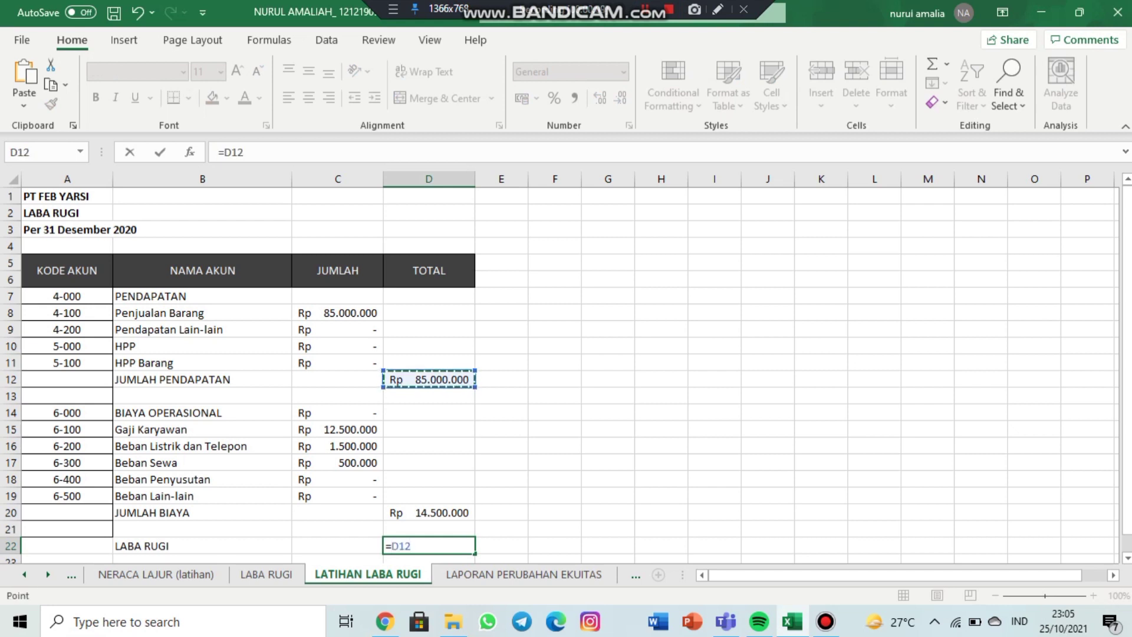
type("-")
left_click(428, 512)
key("Return")
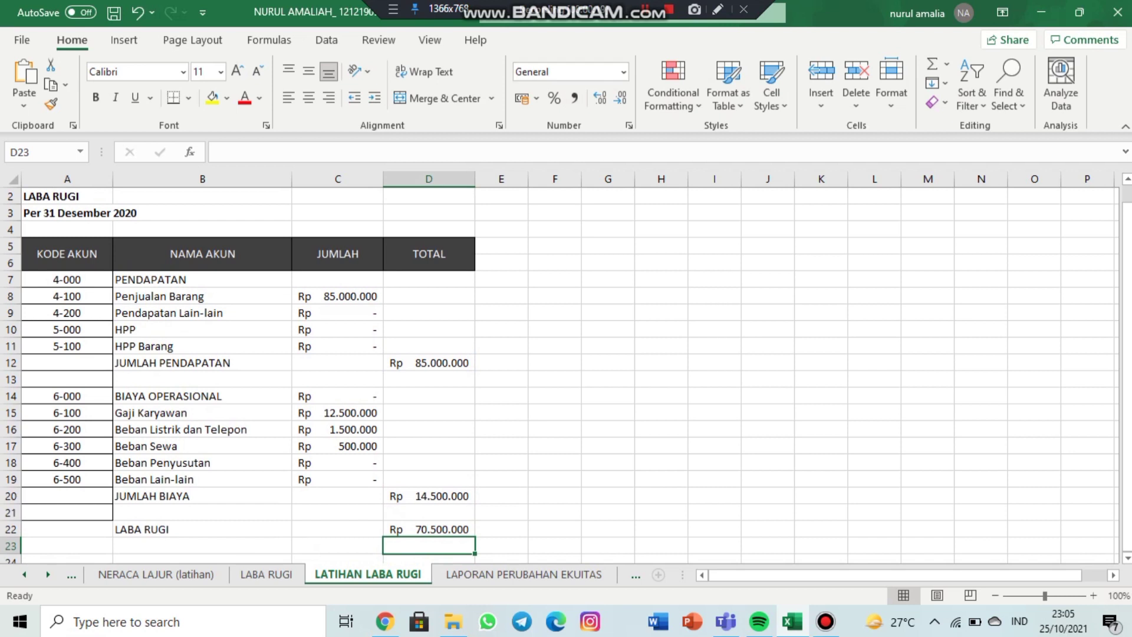
On the LATIHAN LAPORAN PERUBAHAN EKUIT sheet, enter =VLOOKUP(A6;DAFTAR_AKUN;2;FALSE) in B6 to look up the account name.
left_click(523, 574)
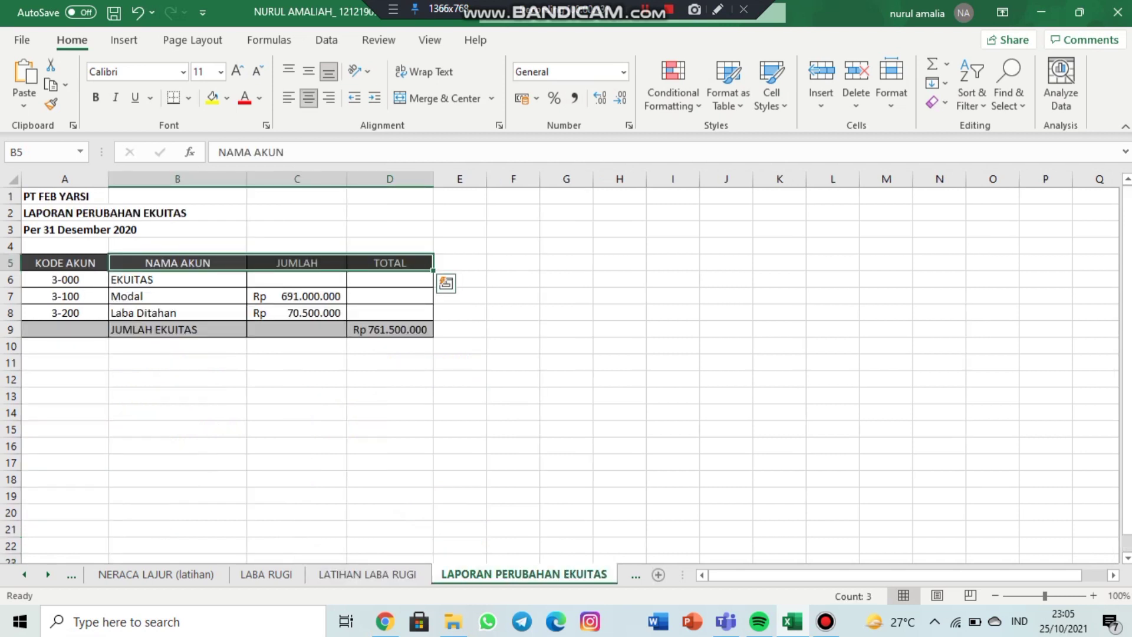
left_click(635, 575)
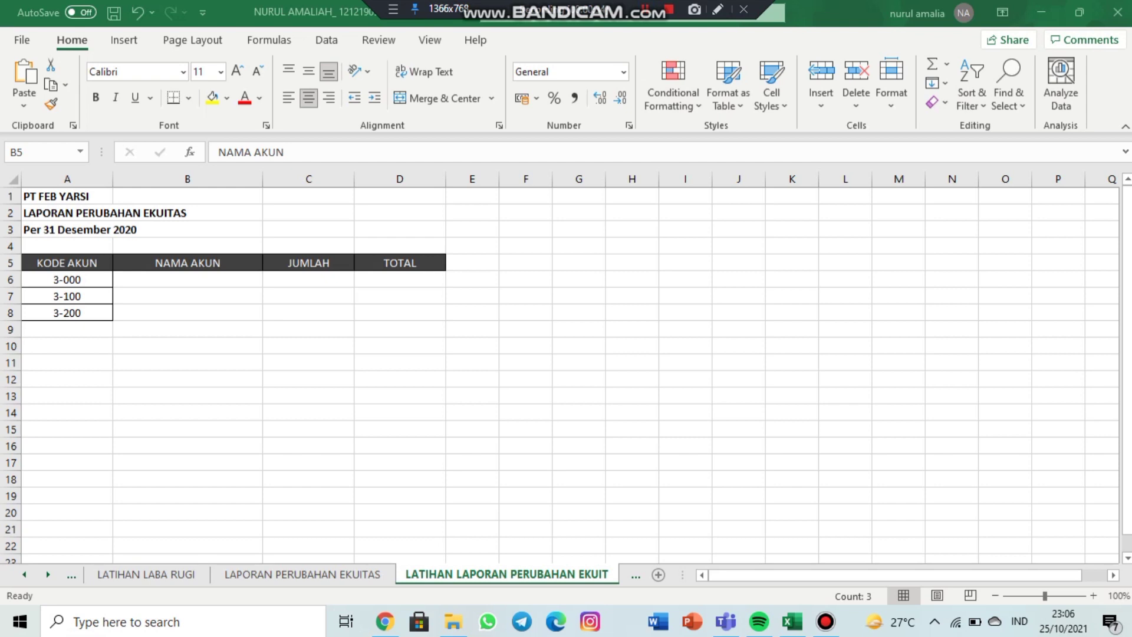
left_click(187, 280)
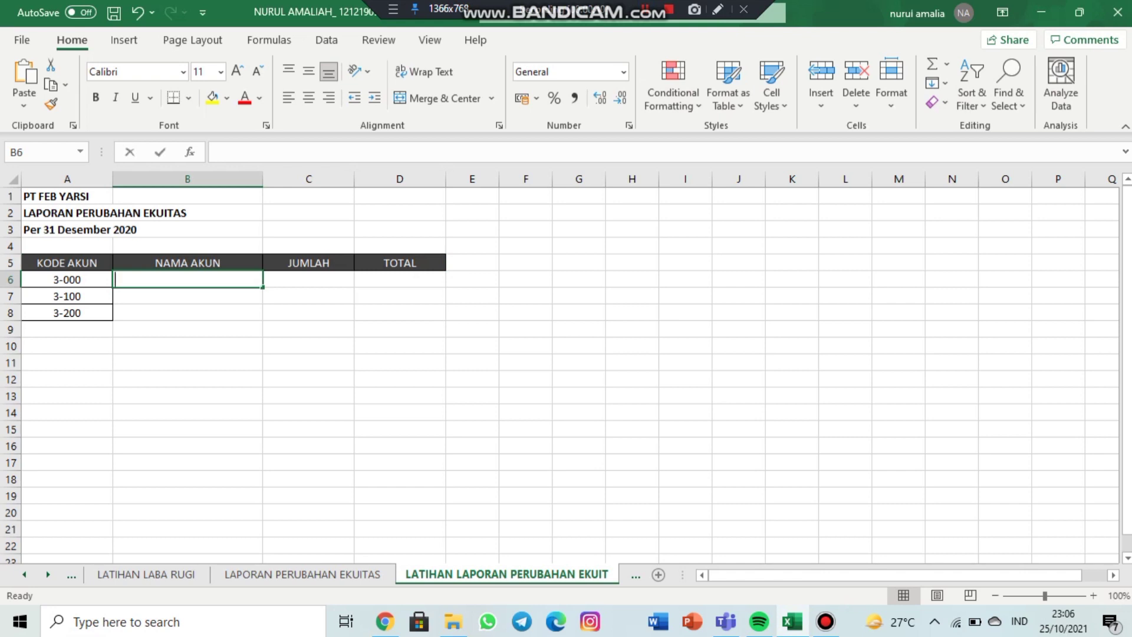
type("=VL")
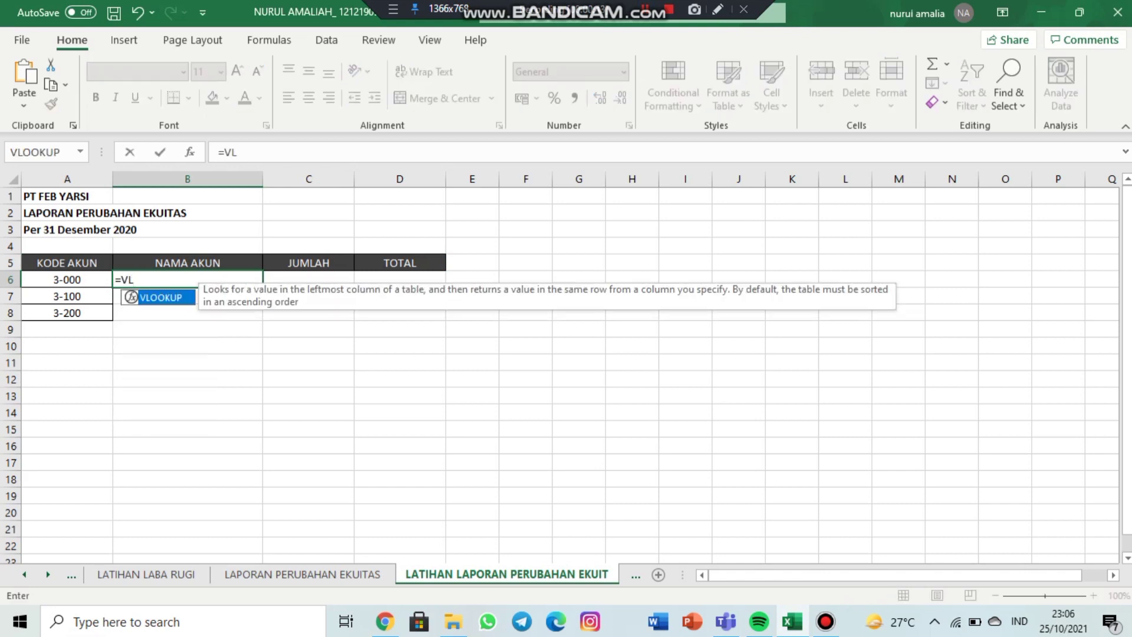
key("Tab")
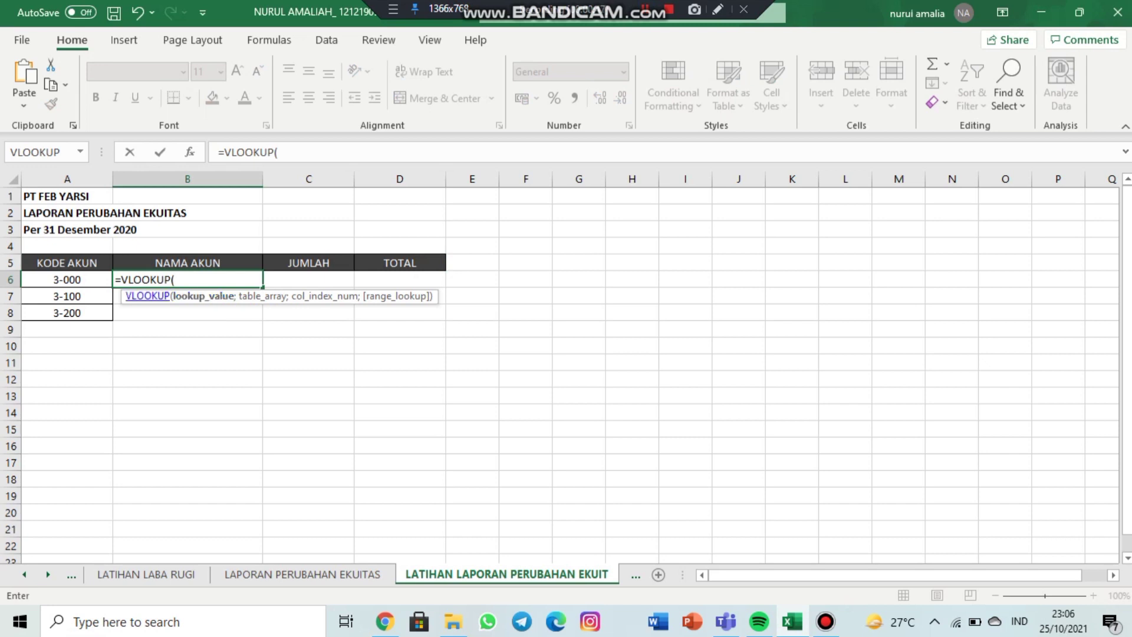
left_click(67, 281)
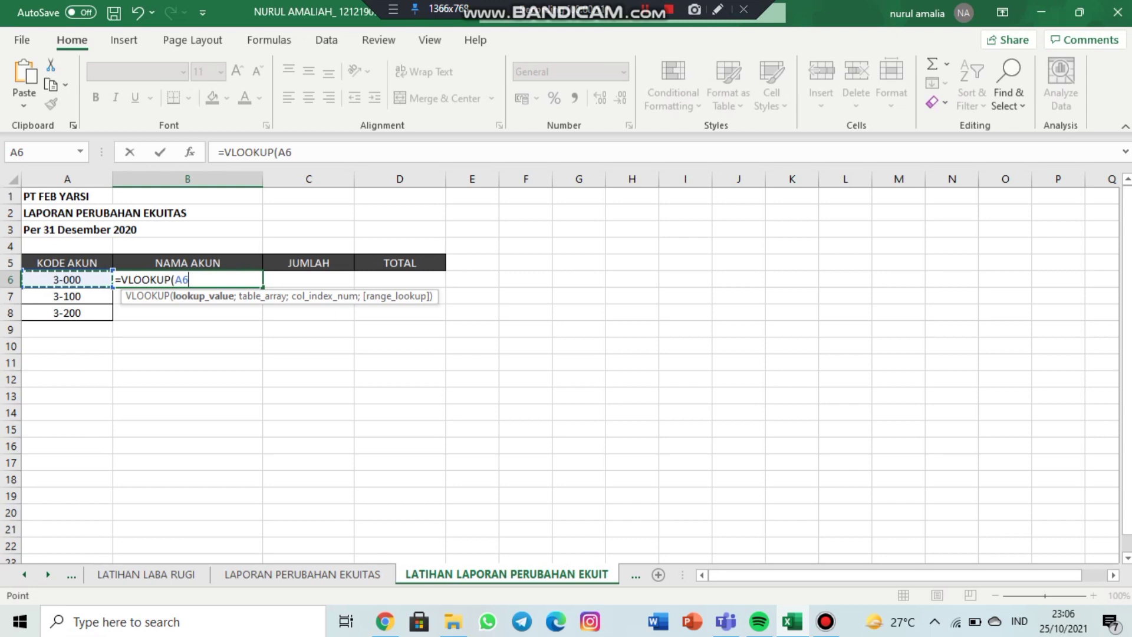
type(";")
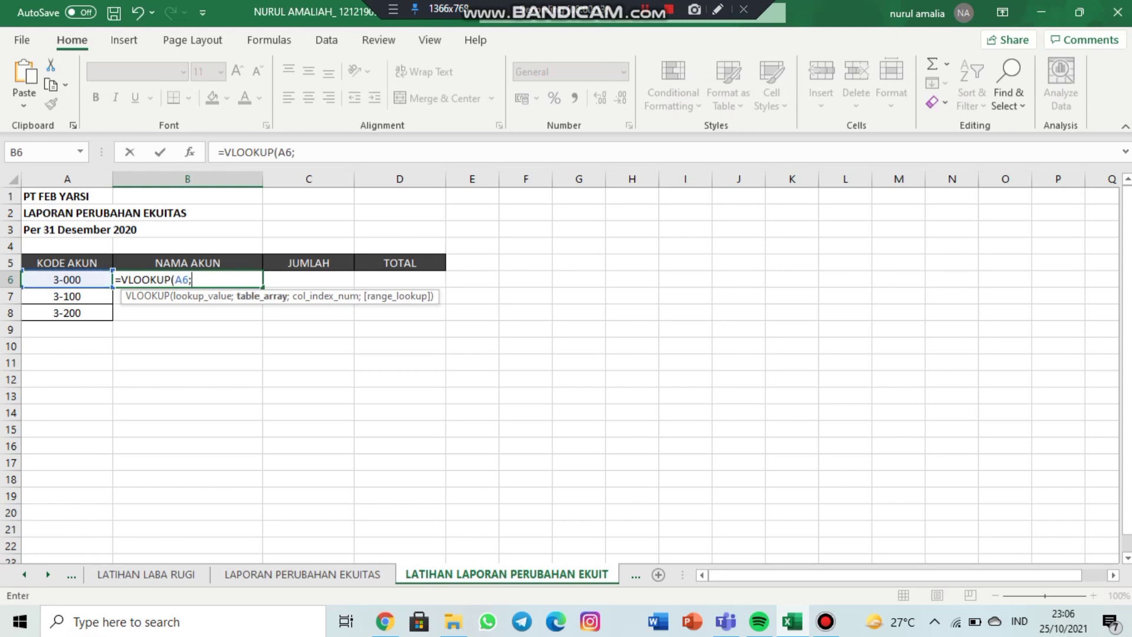
type("DAFTAR")
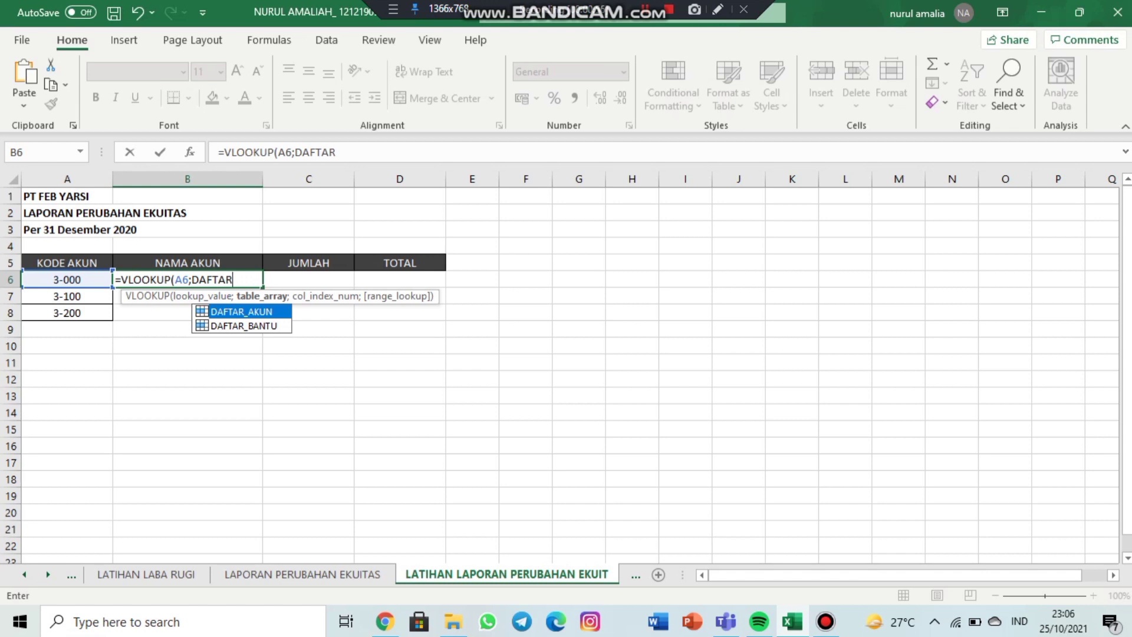
key("Return")
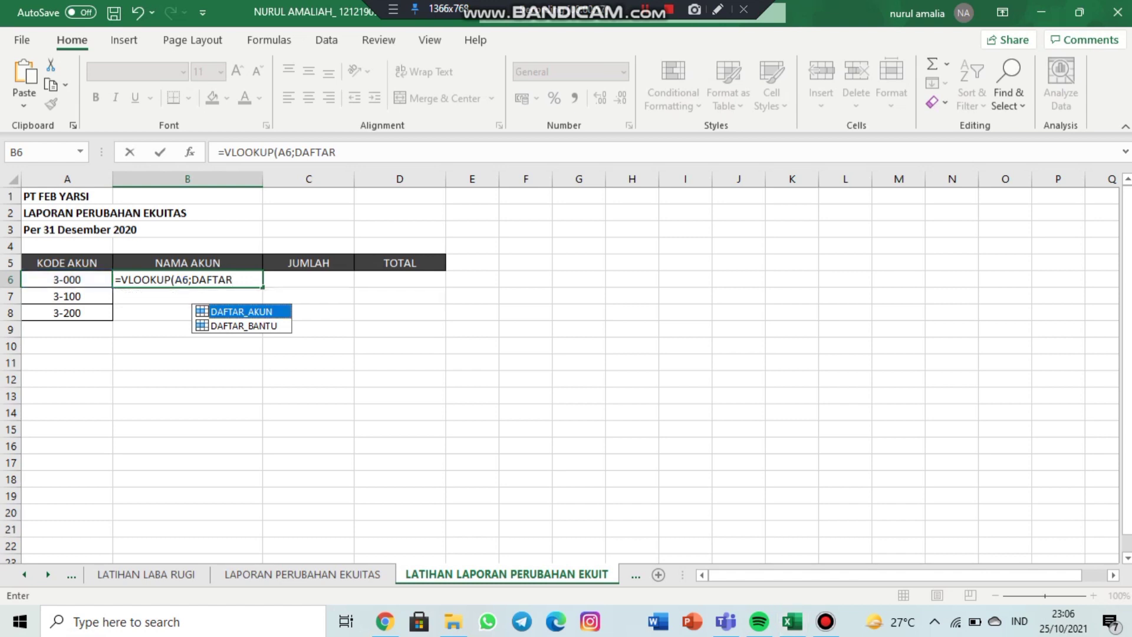
key("Tab")
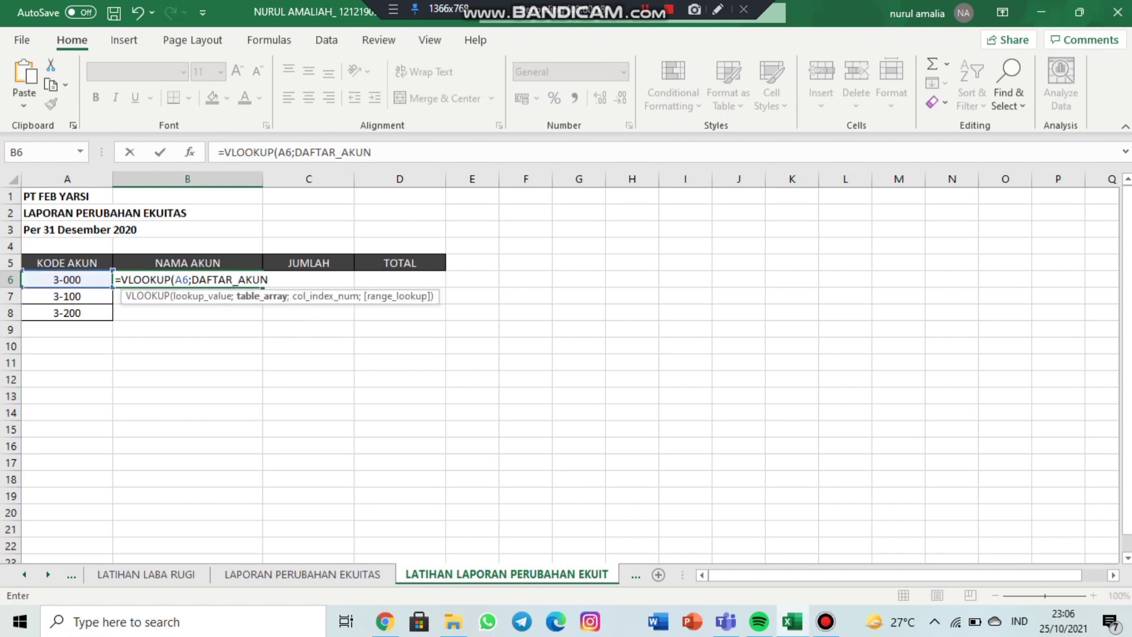
type(";")
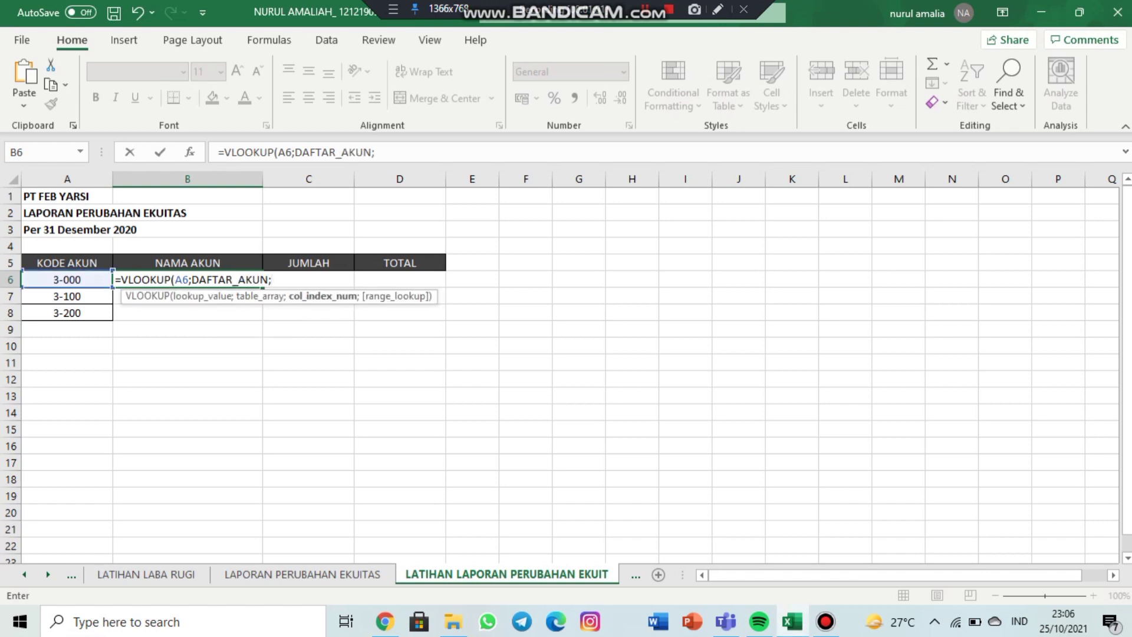
type("2;")
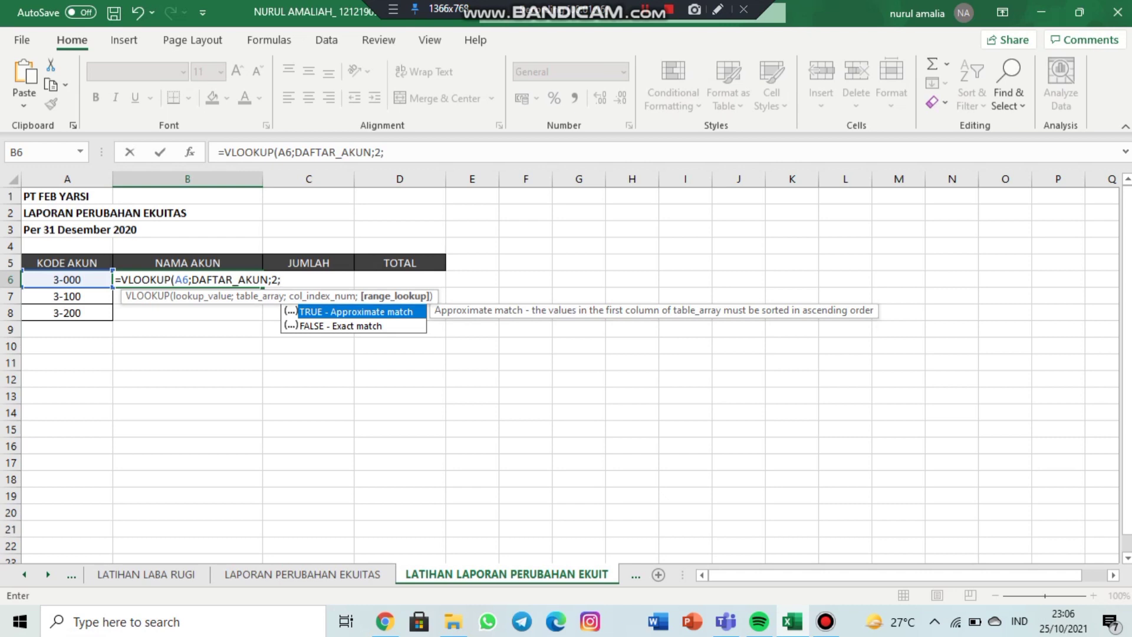
type("FALSE")
key("Return")
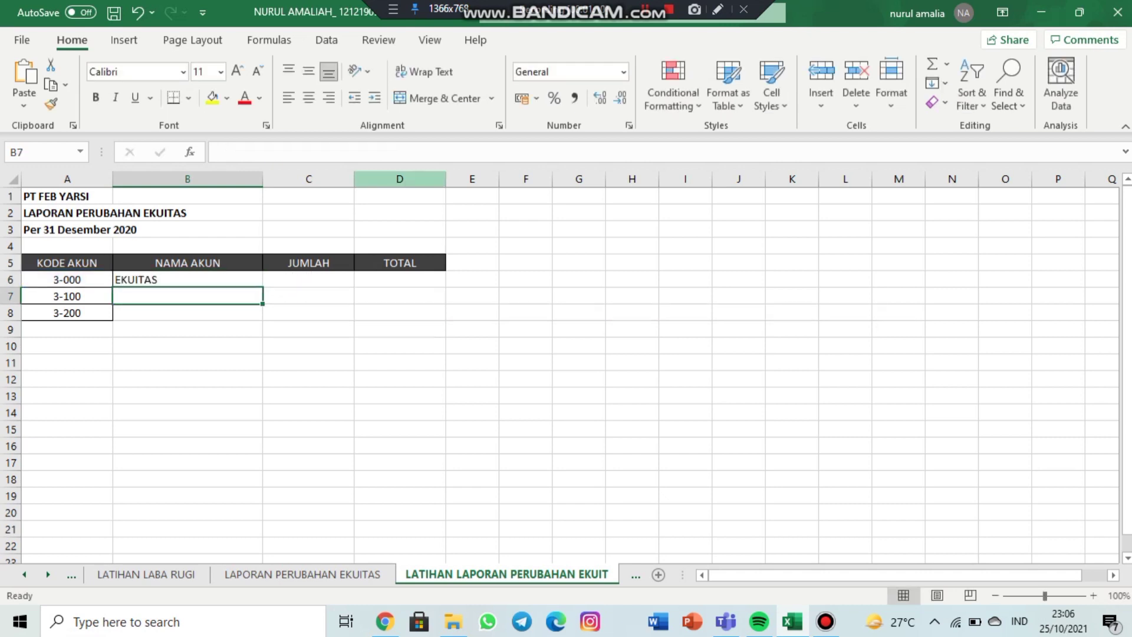
Fill the VLOOKUP formula from B6 down through B8, the row of account code 3-200.
left_click(187, 280)
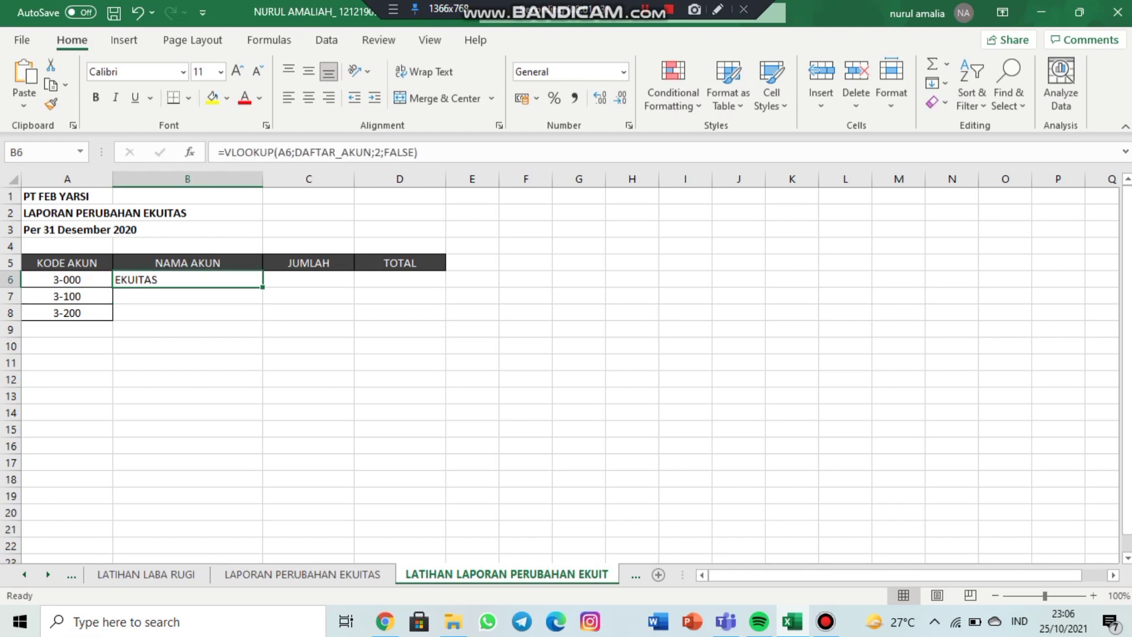
left_click_drag(263, 288, 263, 319)
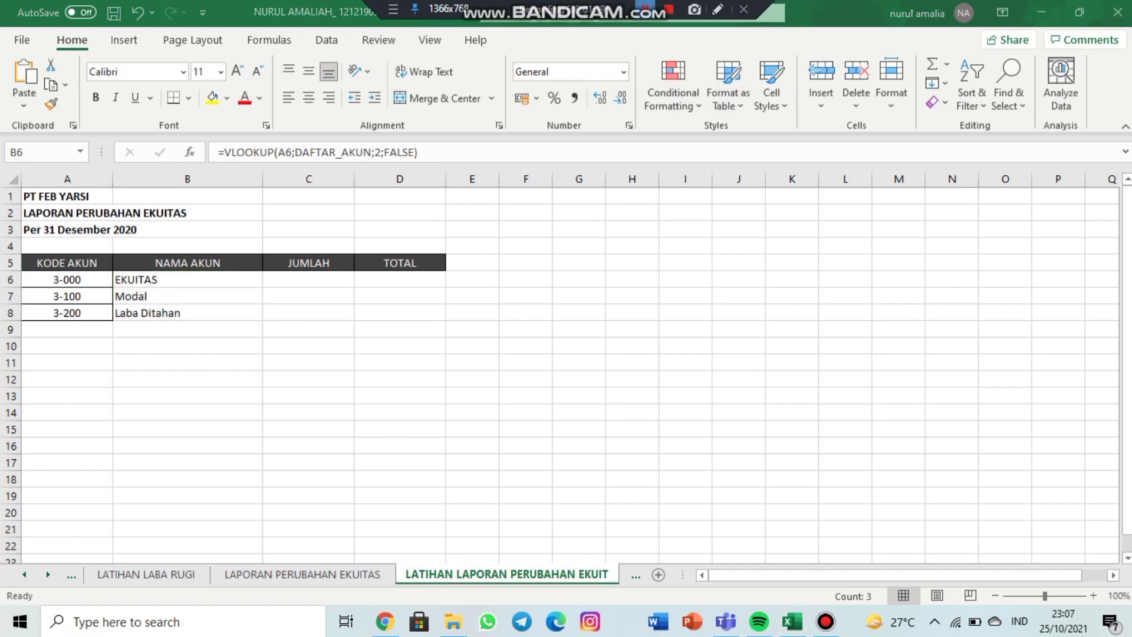
scroll(560, 366, "up", 1)
scroll(560, 365, "down", 1)
scroll(560, 366, "down", 6)
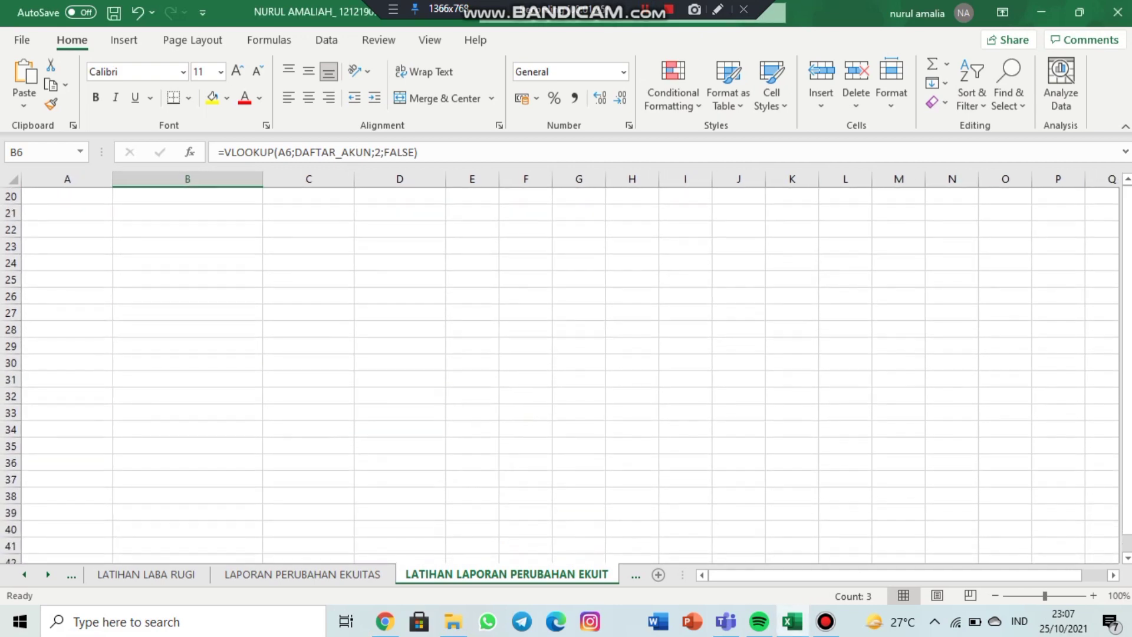
scroll(560, 366, "down", 2)
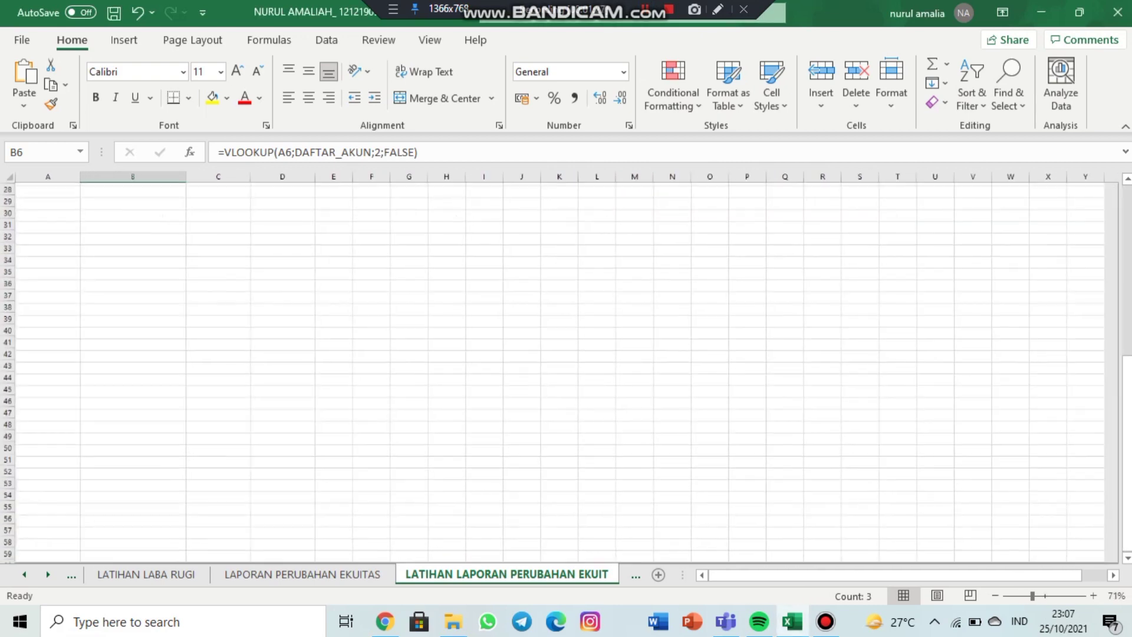
scroll(560, 366, "up", 4)
scroll(560, 365, "up", 3)
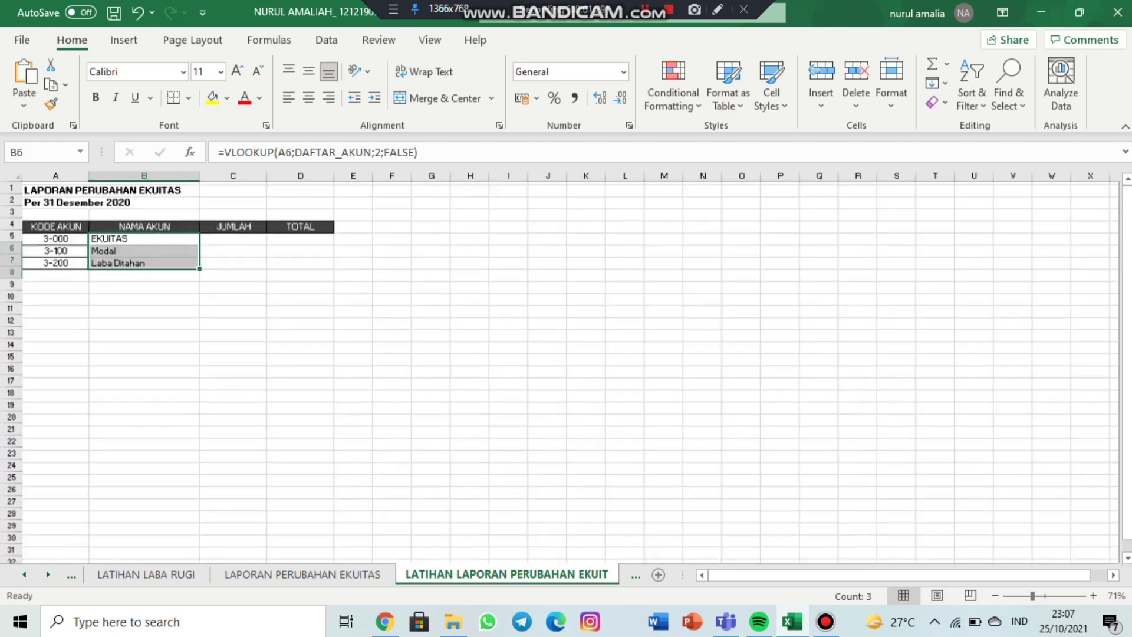
scroll(560, 366, "up", 2)
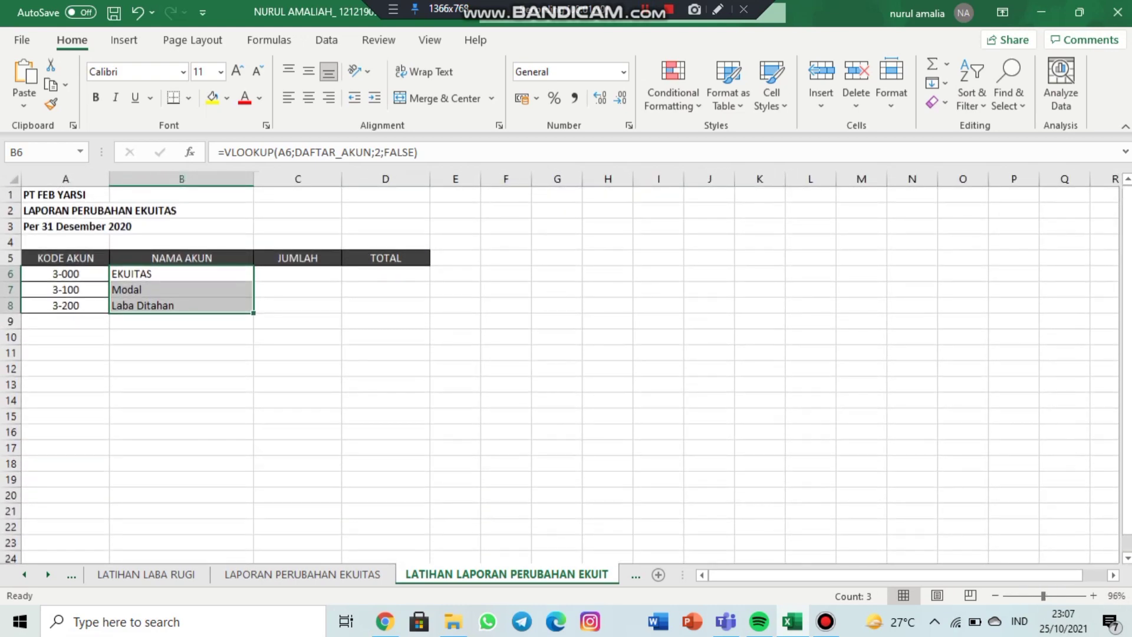
Enter the label JUMLAH EKUITAS in B9, below the Laba Ditahan row.
left_click(181, 321)
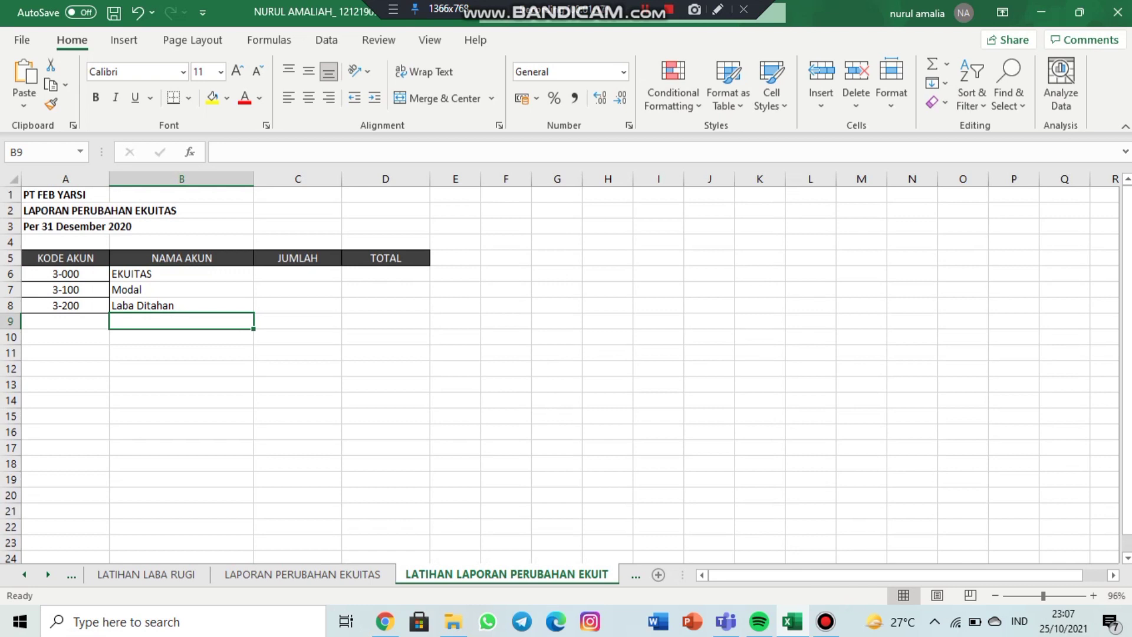
type("JUMLAH")
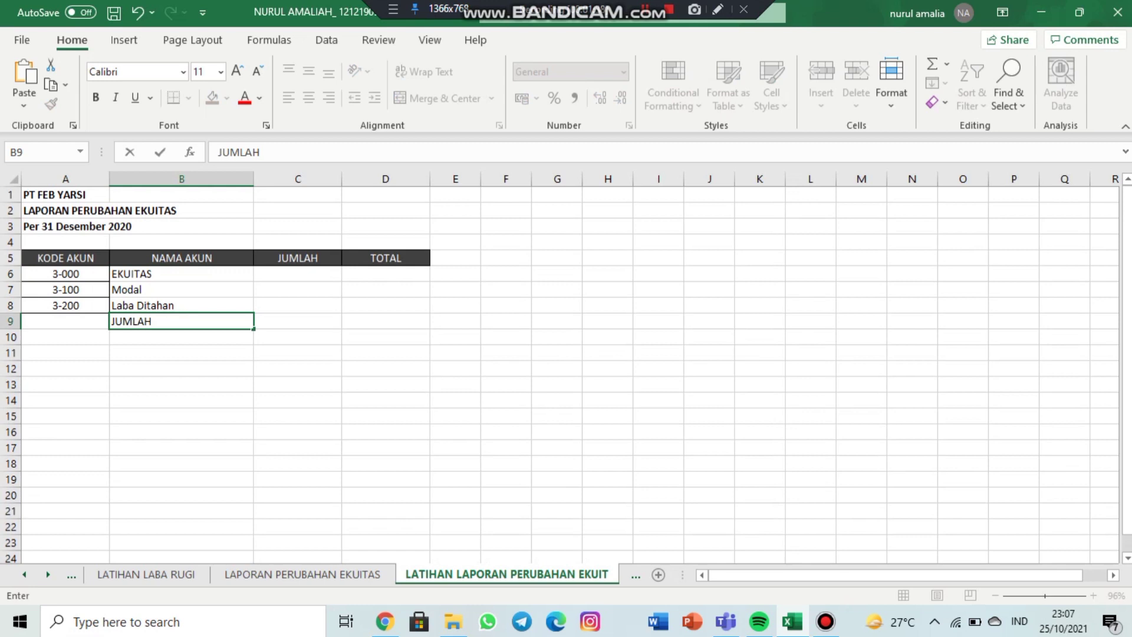
type(" EKUITAS")
left_click(298, 274)
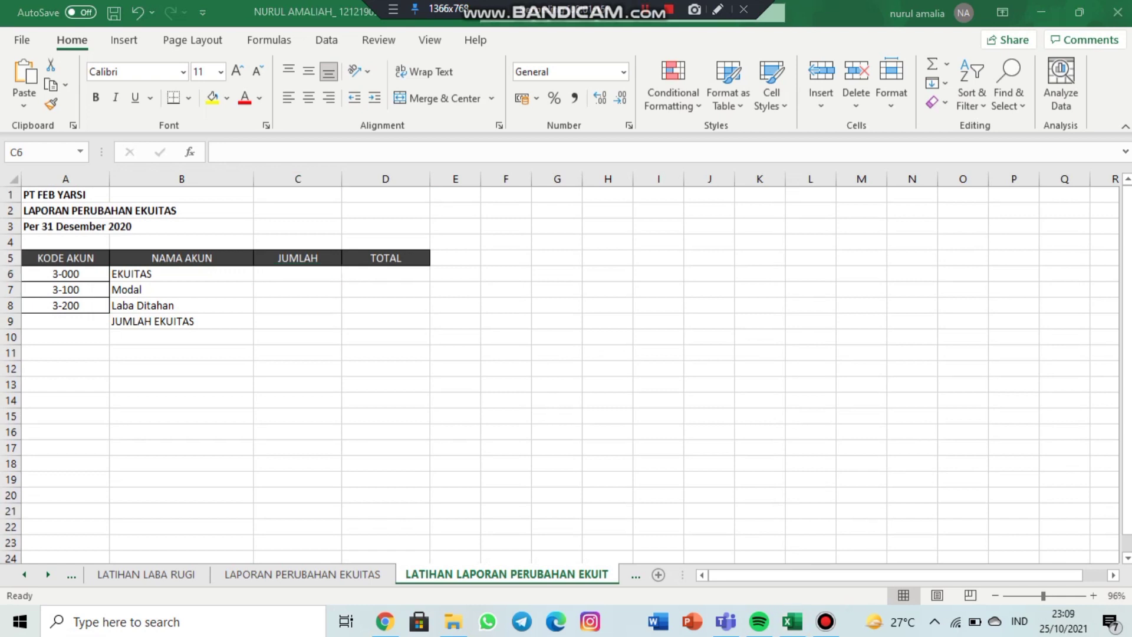
In C6, begin a SUMIF formula using column A of the NERACA LAJUR (latihan) sheet as its range.
left_click(298, 274)
type("=")
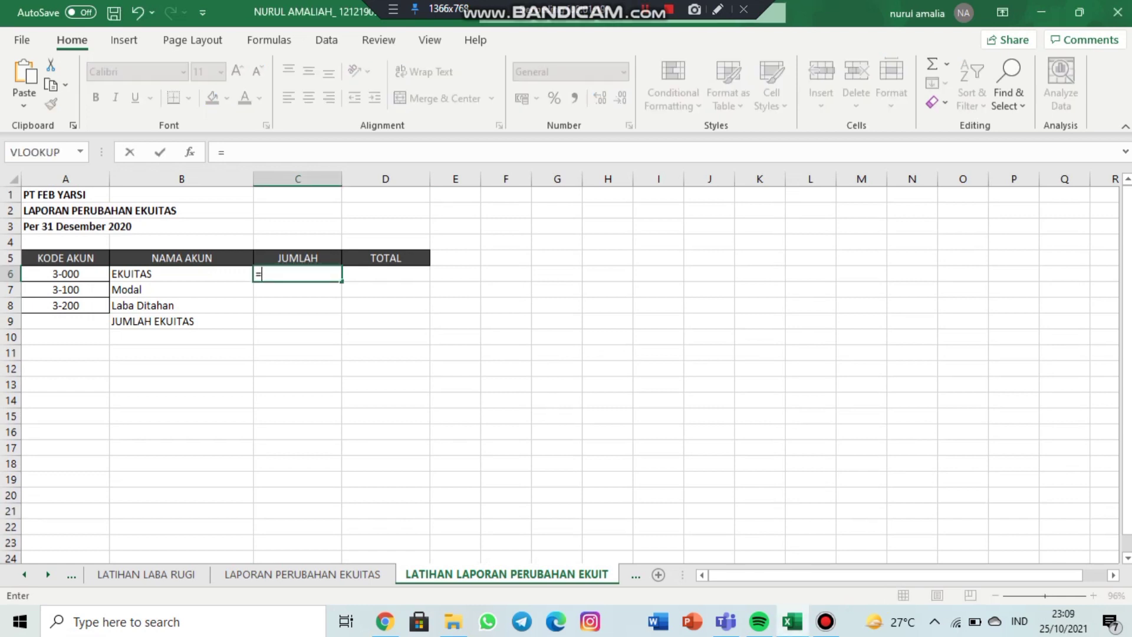
type("SUM")
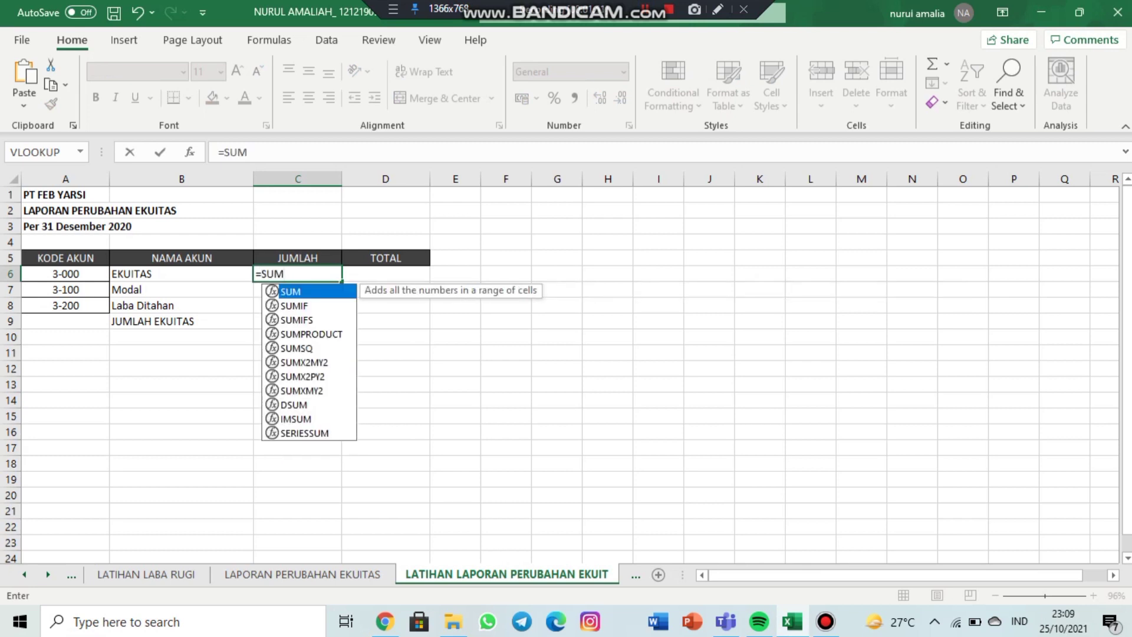
key("Down")
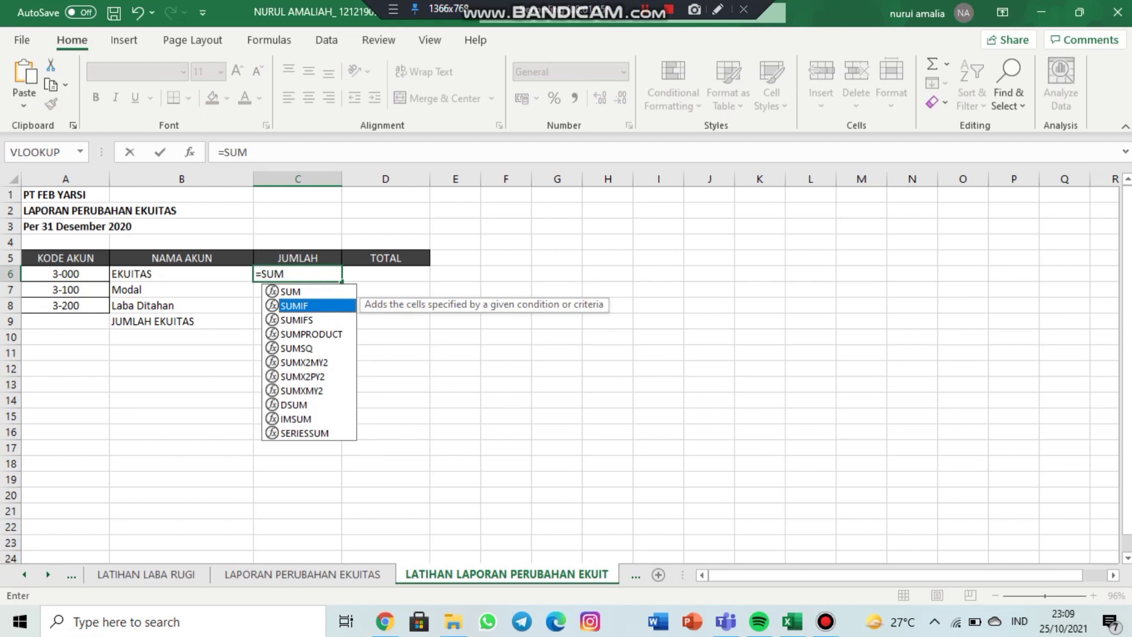
key("Tab")
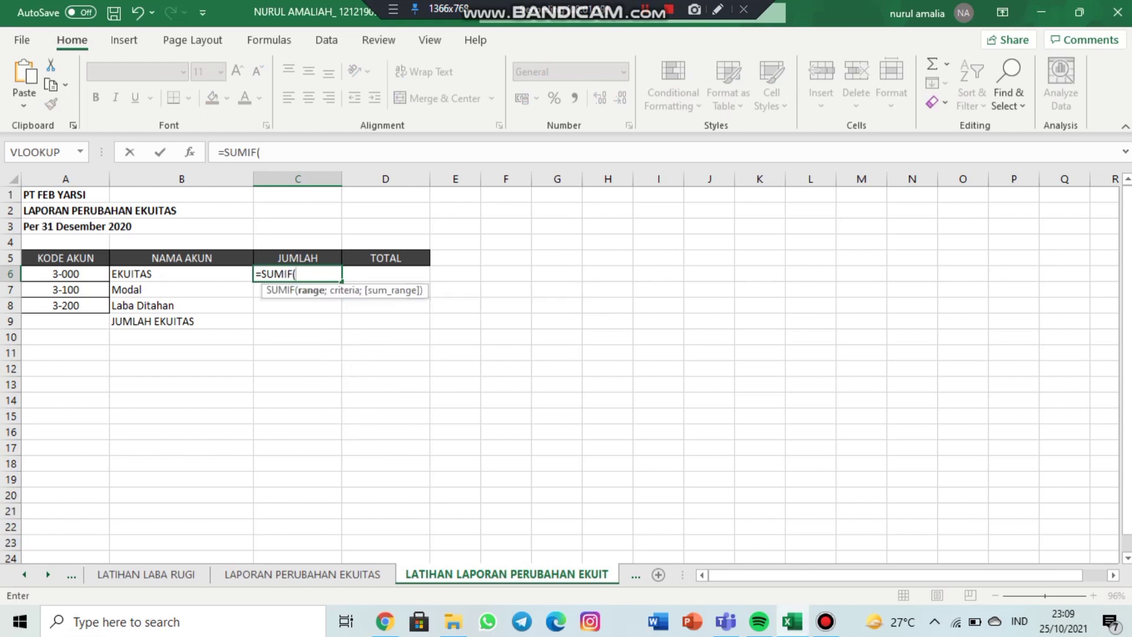
left_click(645, 10)
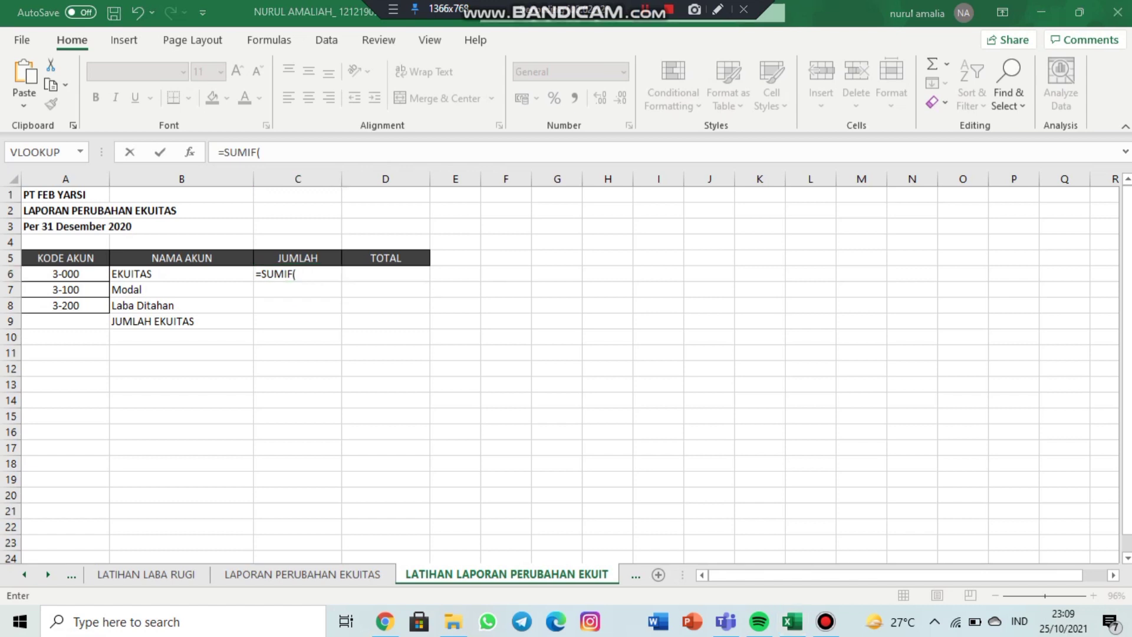
left_click(298, 274)
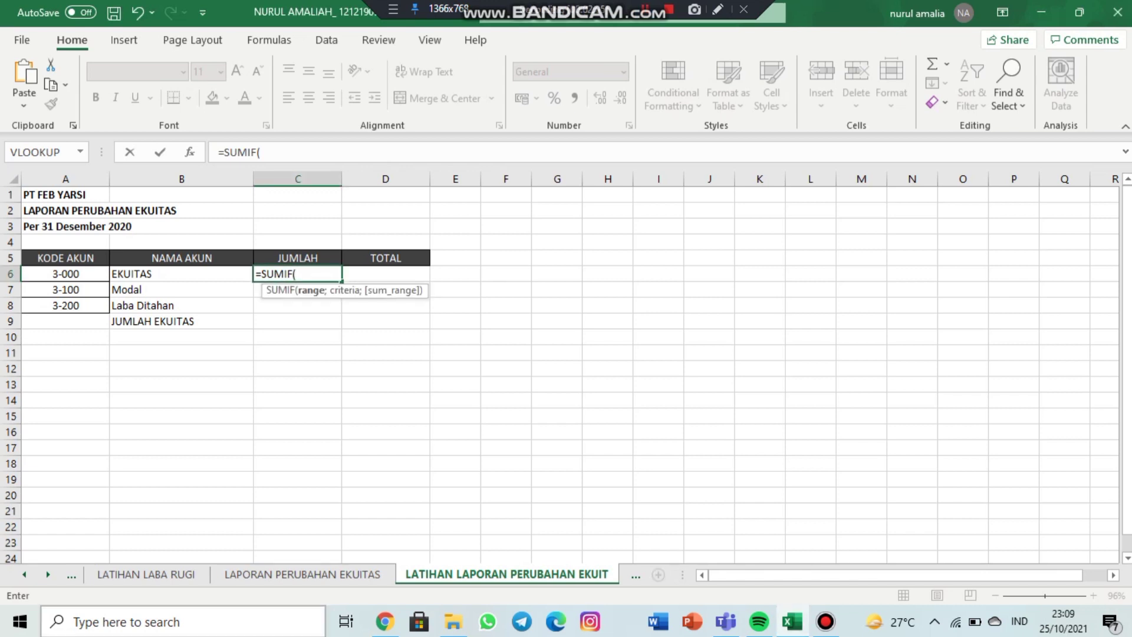
left_click(25, 575)
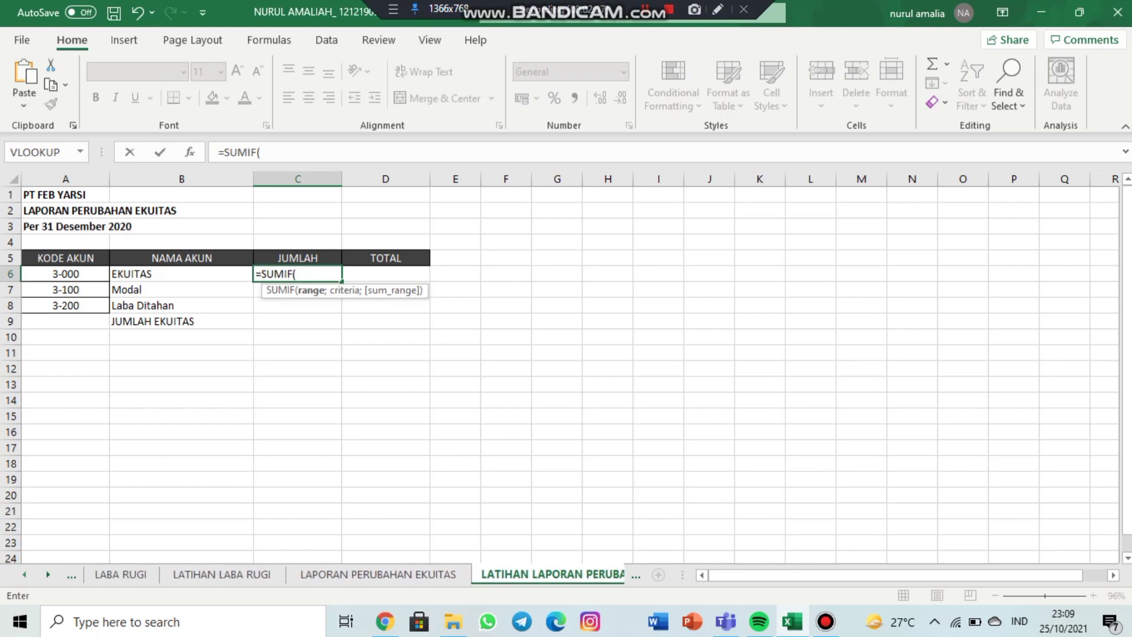
left_click(25, 575)
left_click(156, 574)
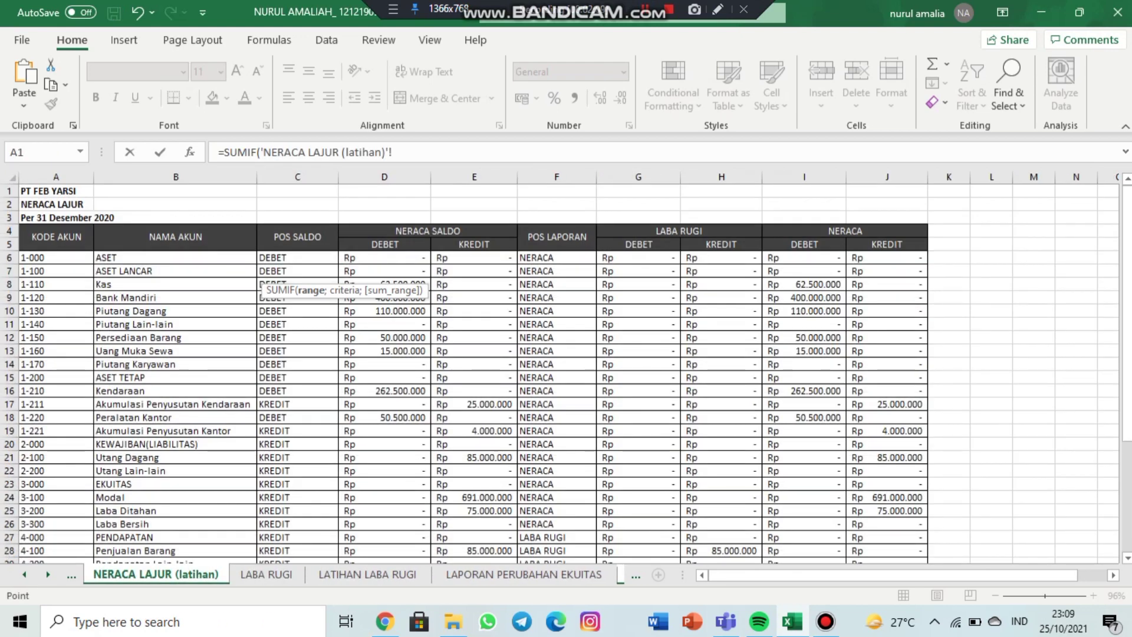
left_click(56, 177)
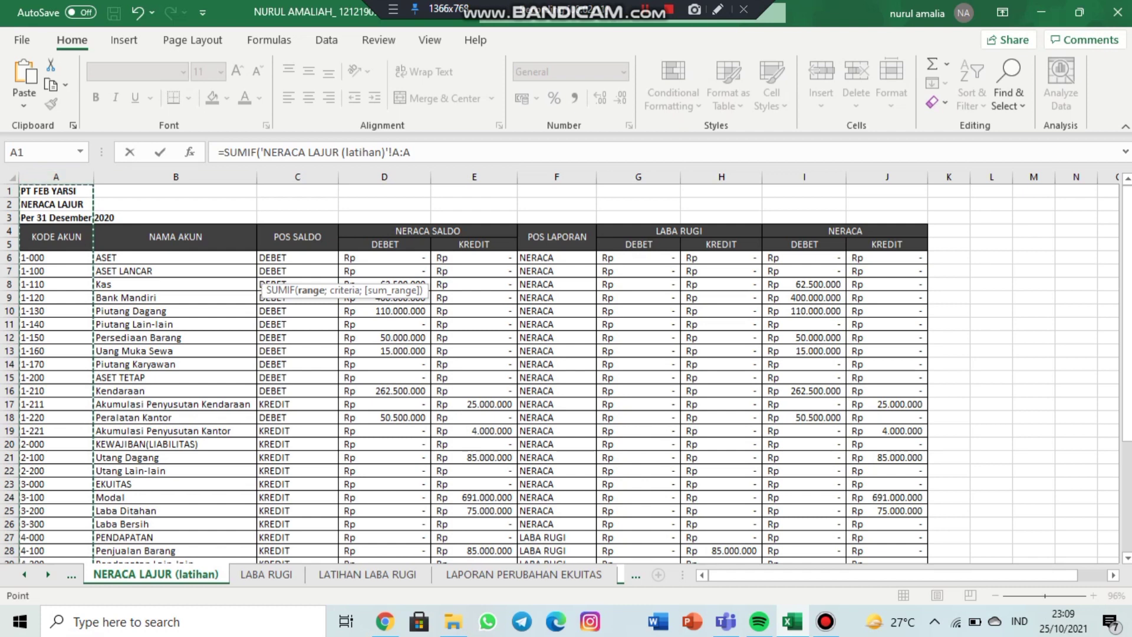
left_click(411, 152)
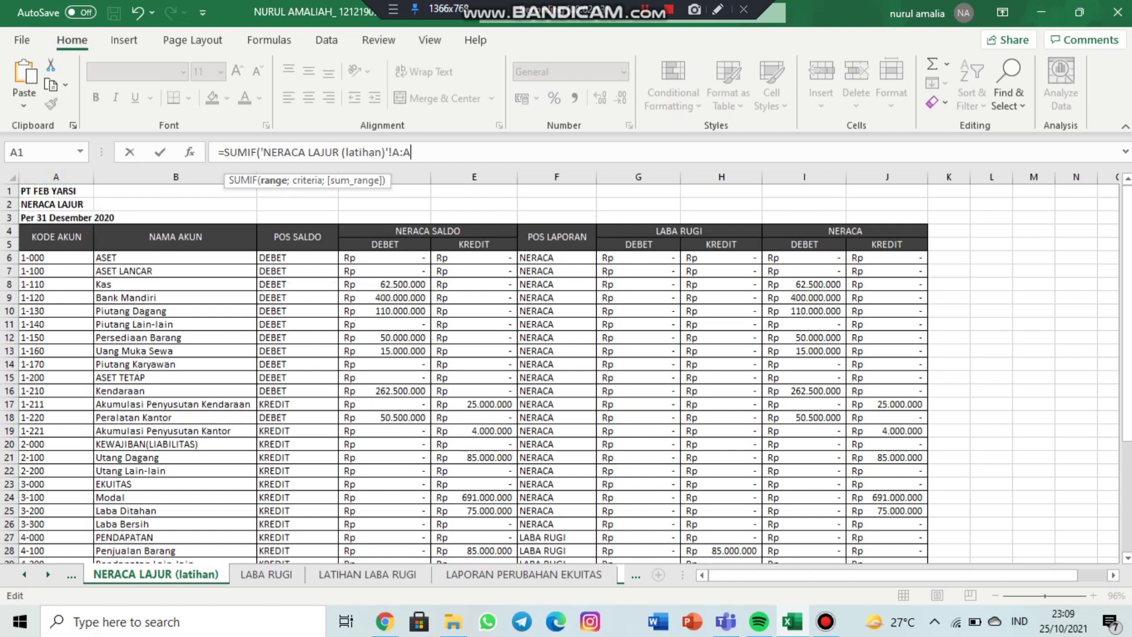
type(";")
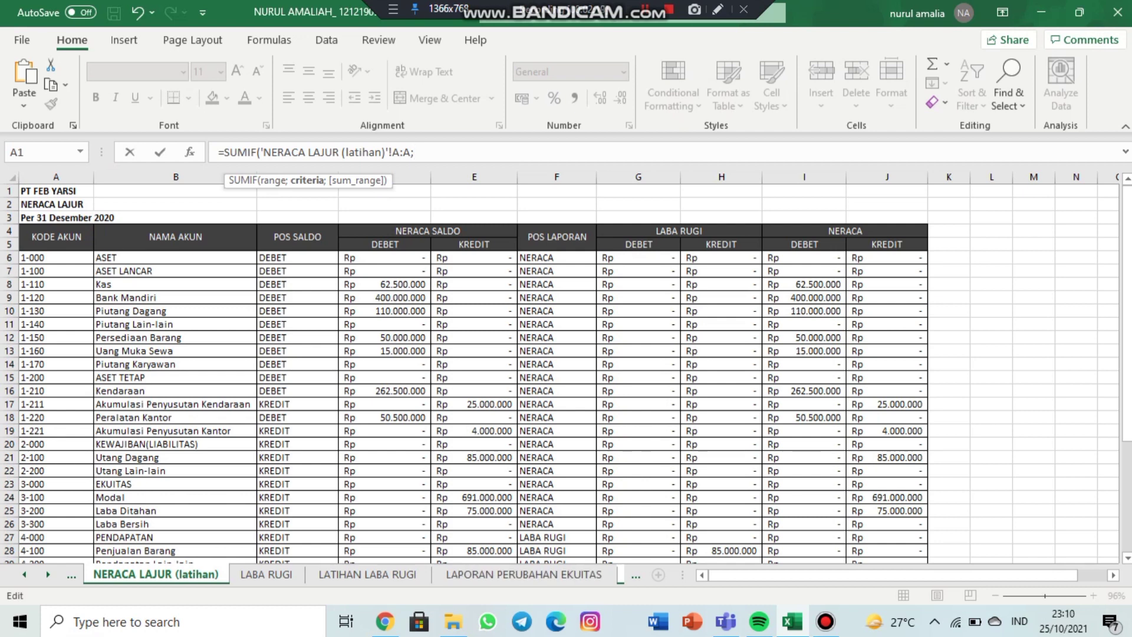
Set the SUMIF criteria to A7, the account code of Modal, on the LATIHAN LAPORAN PERUBAHAN EKUIT sheet.
left_click(635, 575)
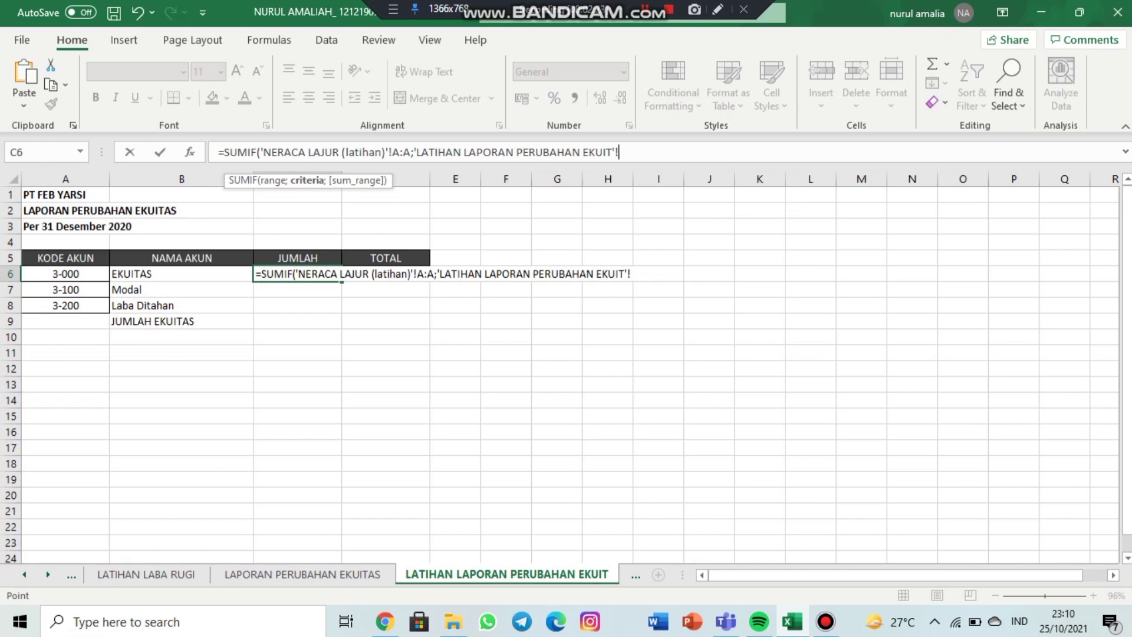
left_click(66, 289)
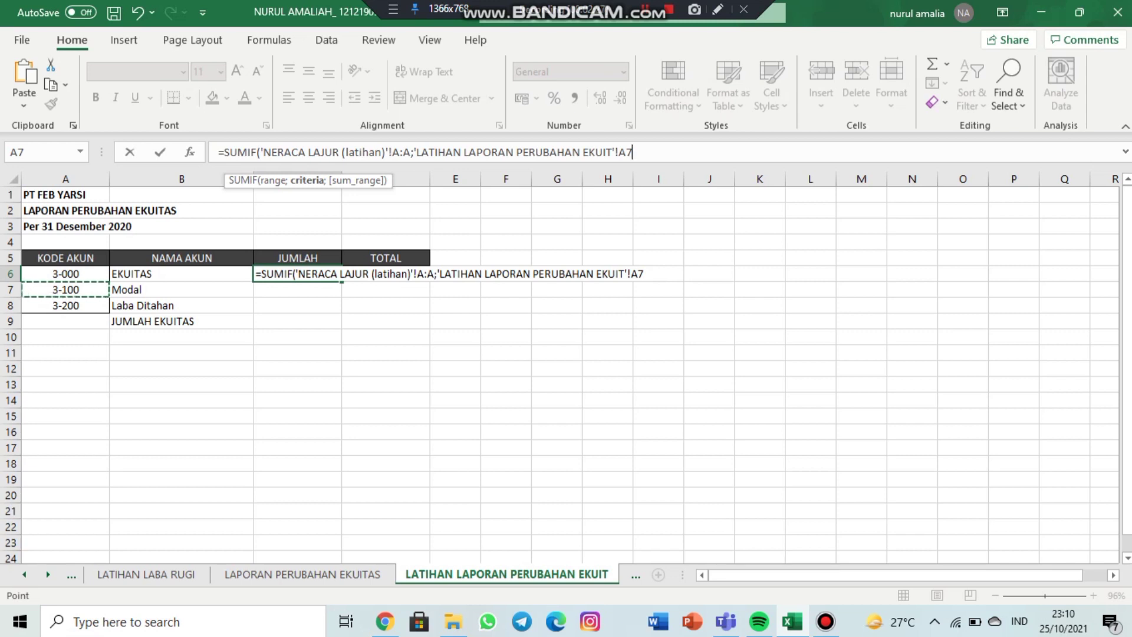
left_click(644, 274)
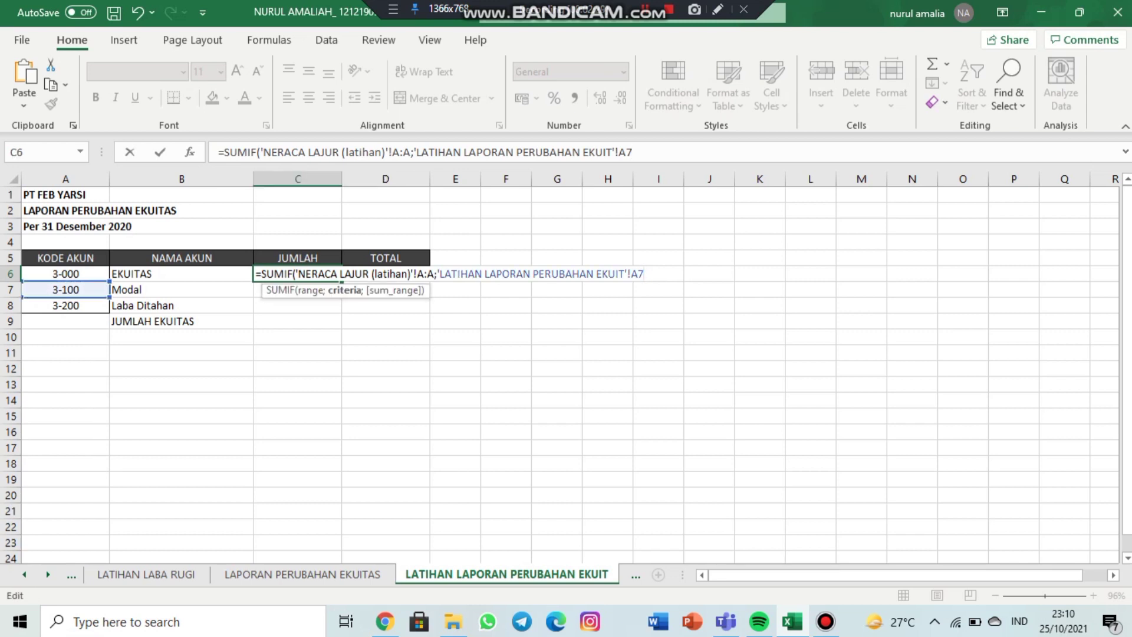
type(";")
Set the SUMIF sum range to J:J, the NERACA KREDIT column of the NERACA LAJUR (latihan) sheet.
left_click(24, 575)
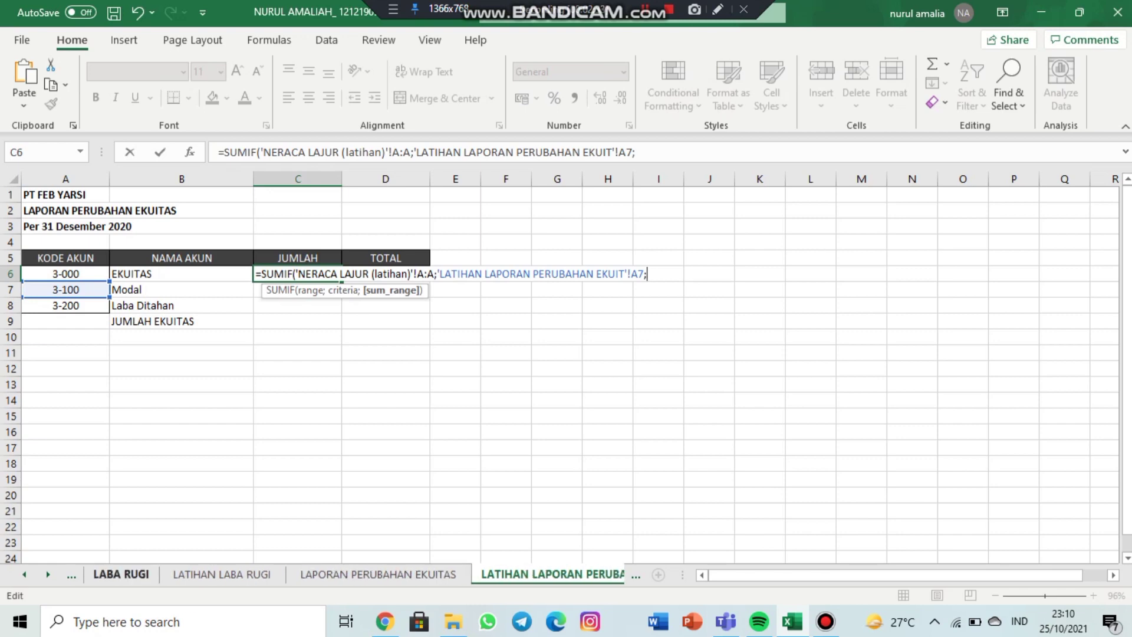
left_click(24, 575)
left_click(156, 574)
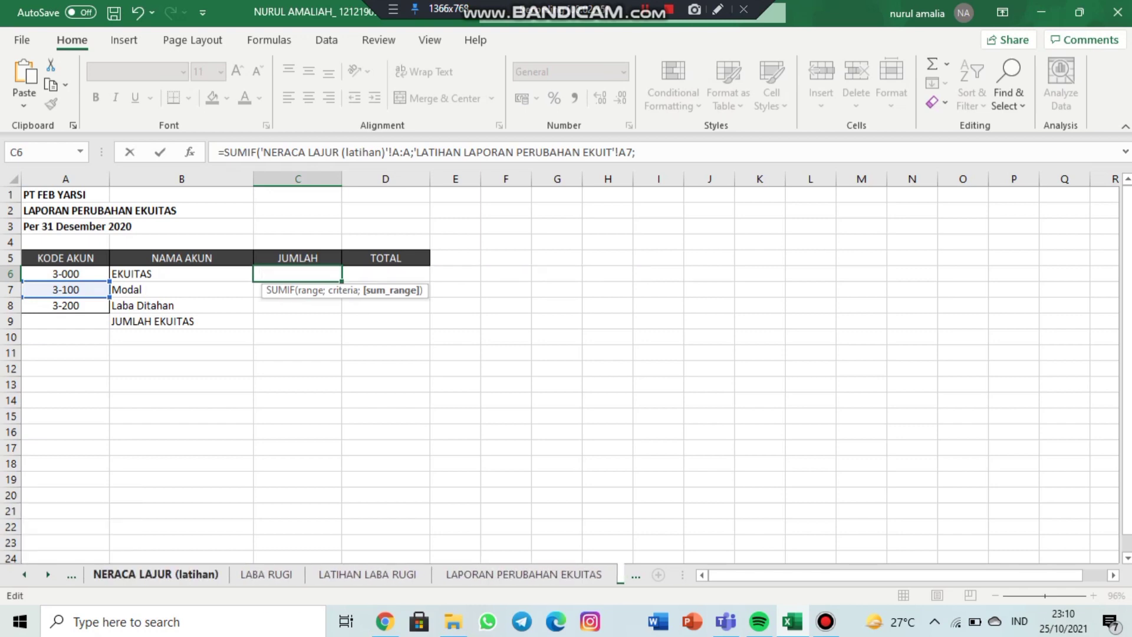
left_click(887, 177)
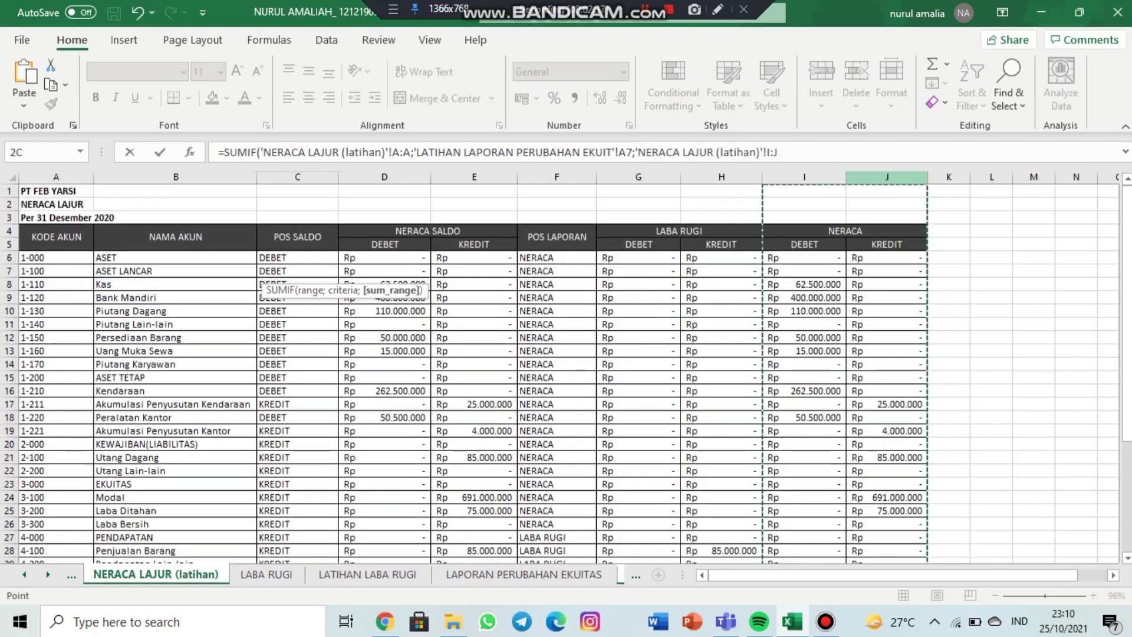
left_click(780, 153)
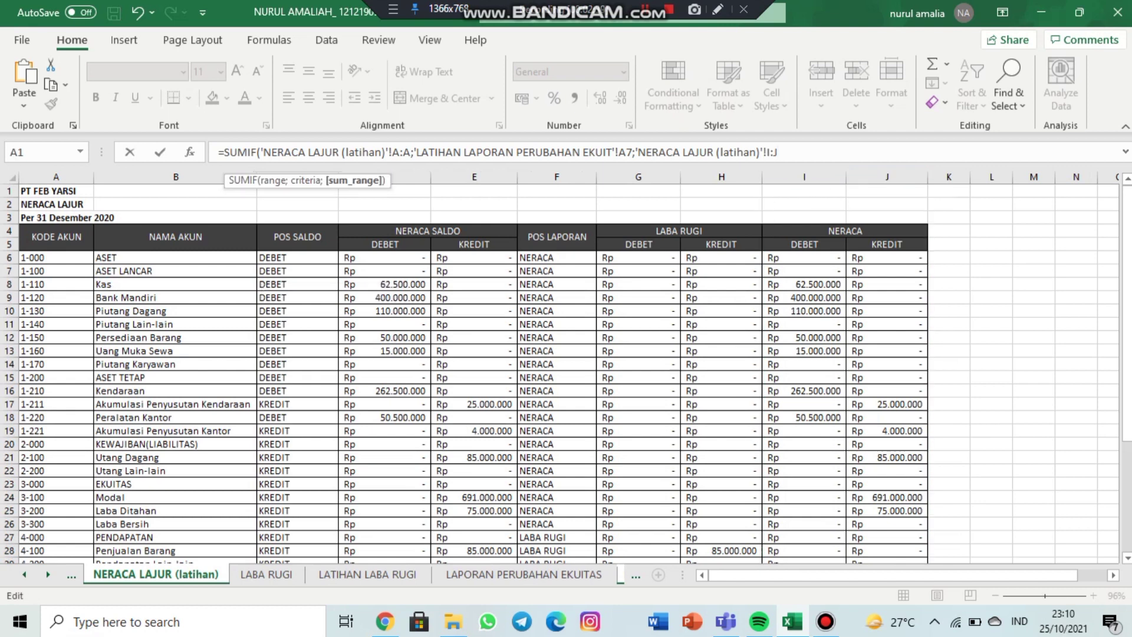
left_click(767, 152)
key("Delete")
key("Delete")
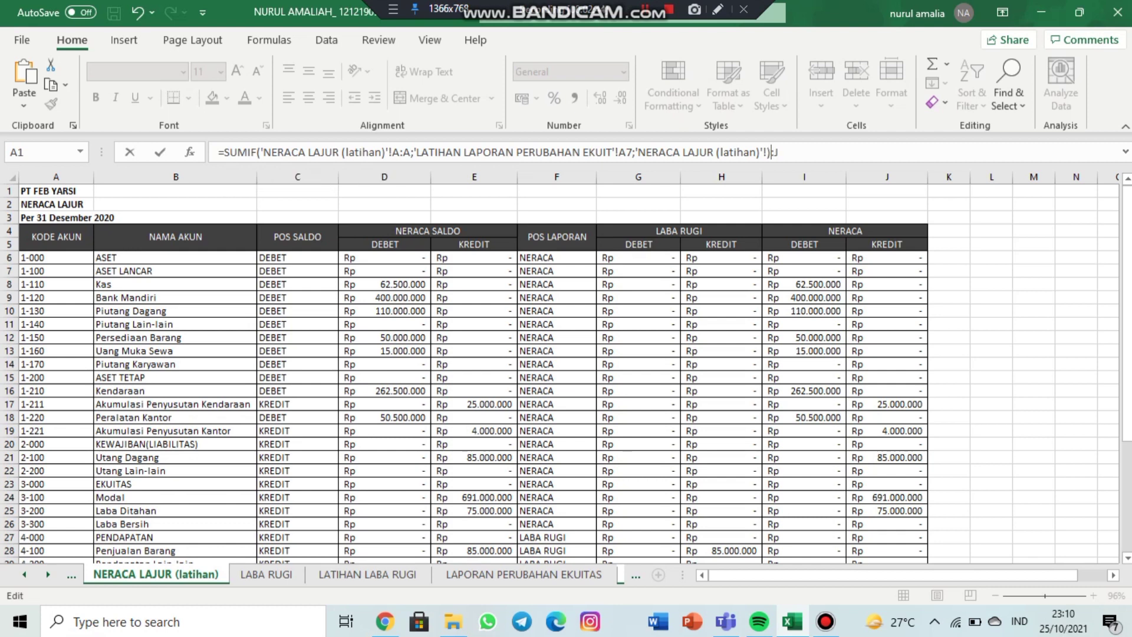
key("Delete")
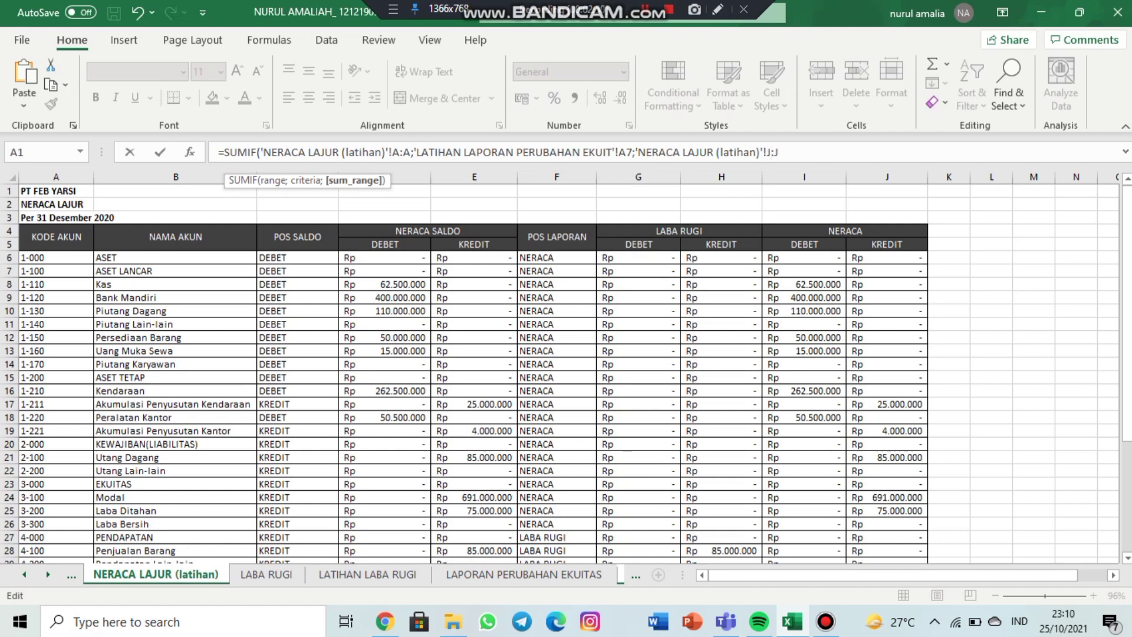
Subtract a copy of the SUMIF whose sum range is I:I, the NERACA DEBET column, and complete the formula in C6.
type(")-")
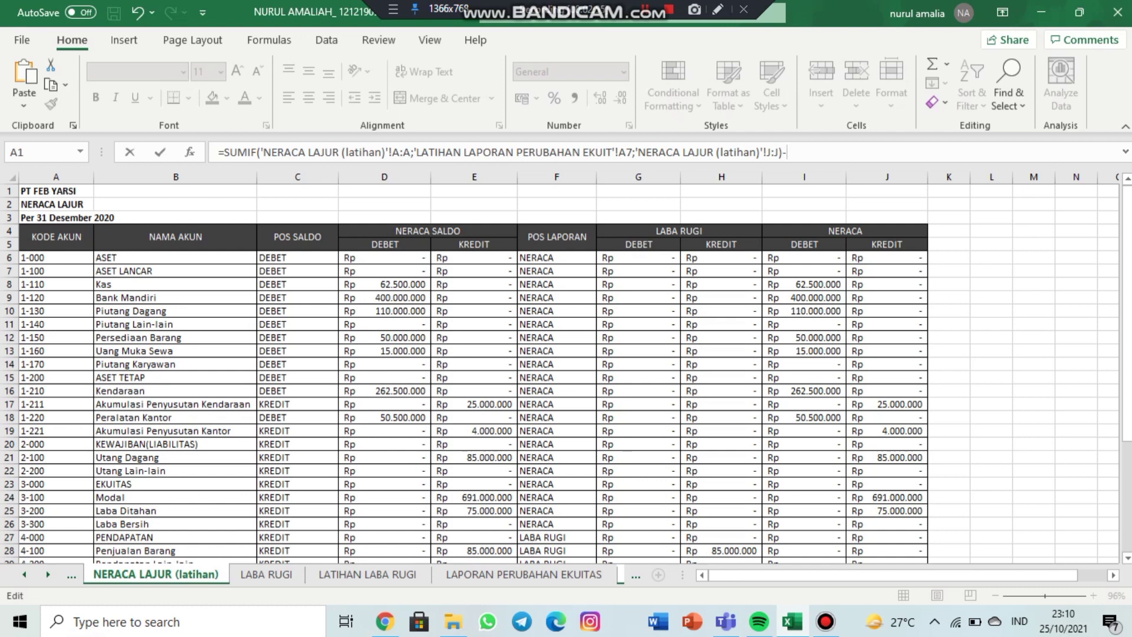
left_click_drag(224, 152, 788, 152)
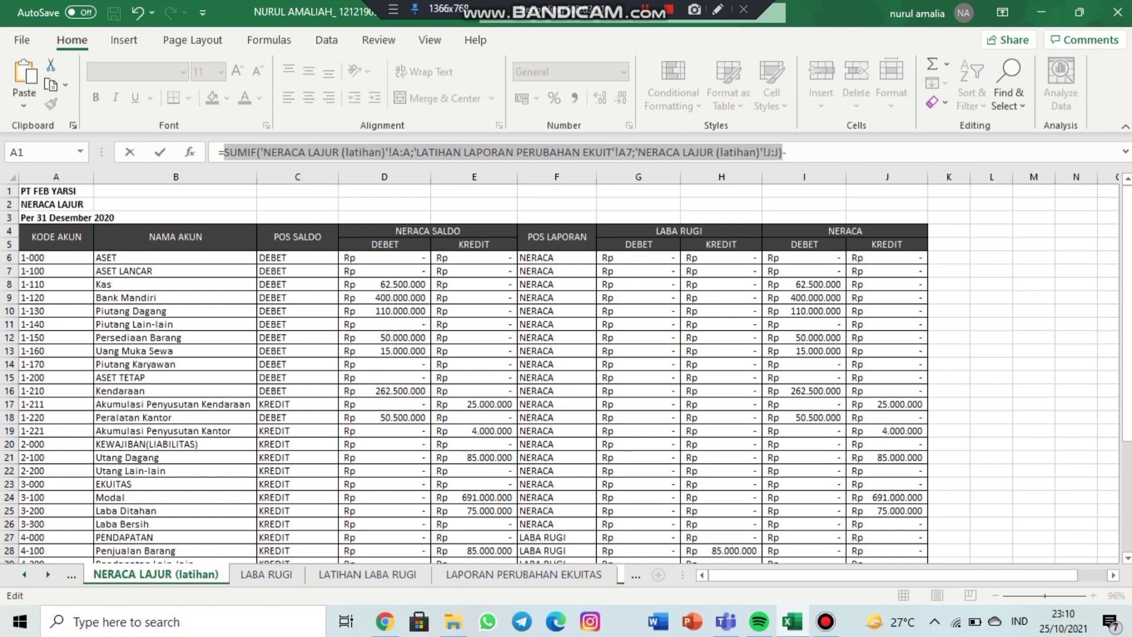
left_click(788, 152)
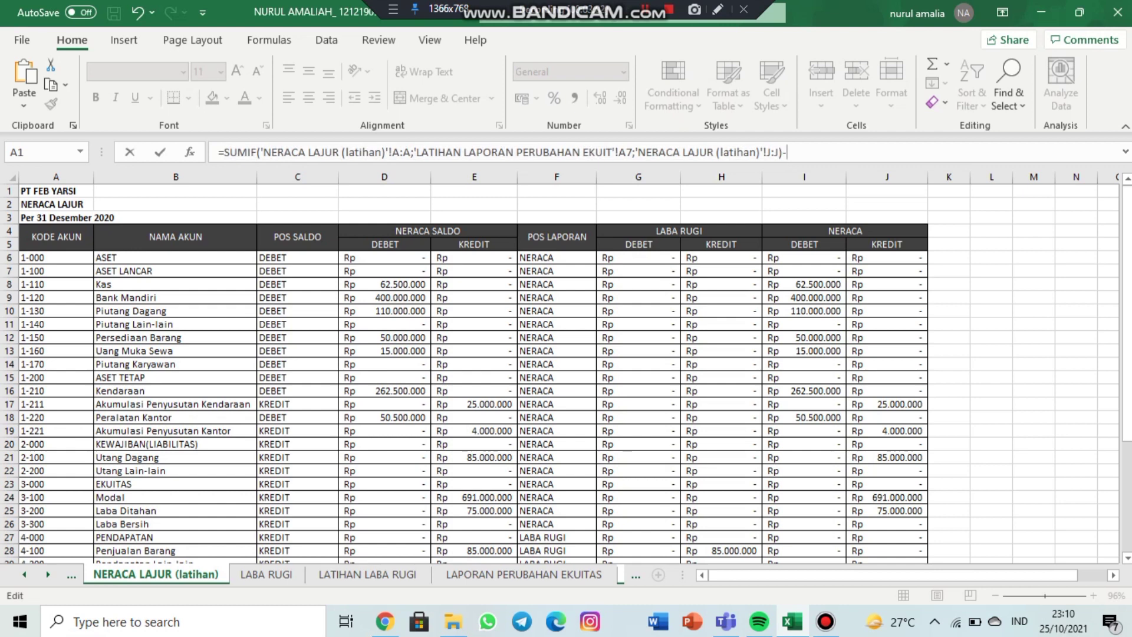
key("ctrl+v")
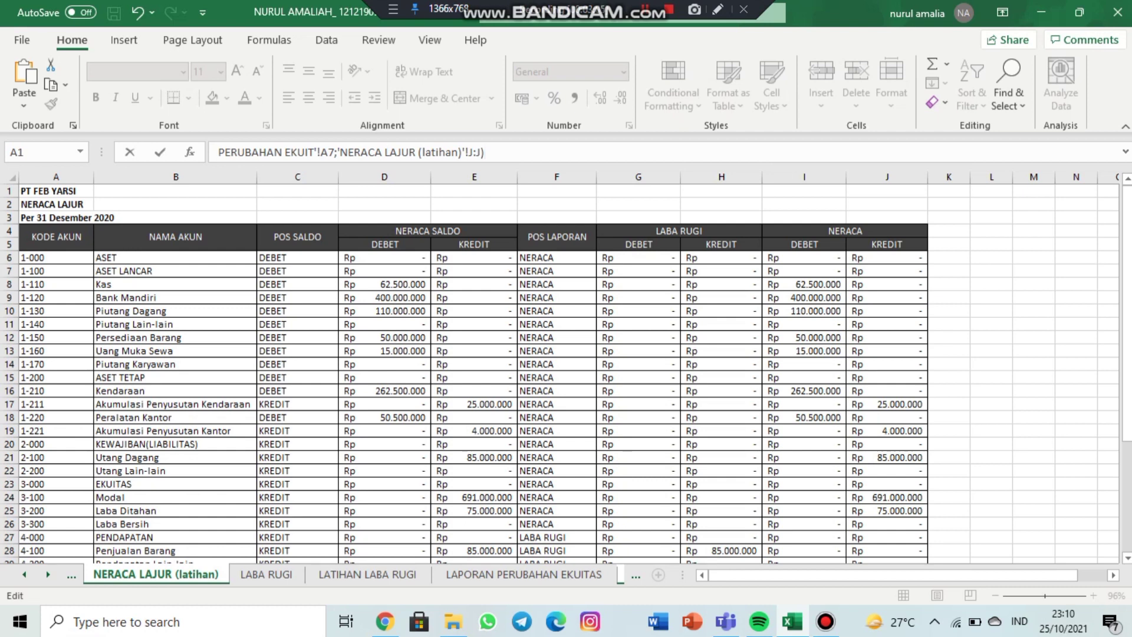
left_click(465, 152)
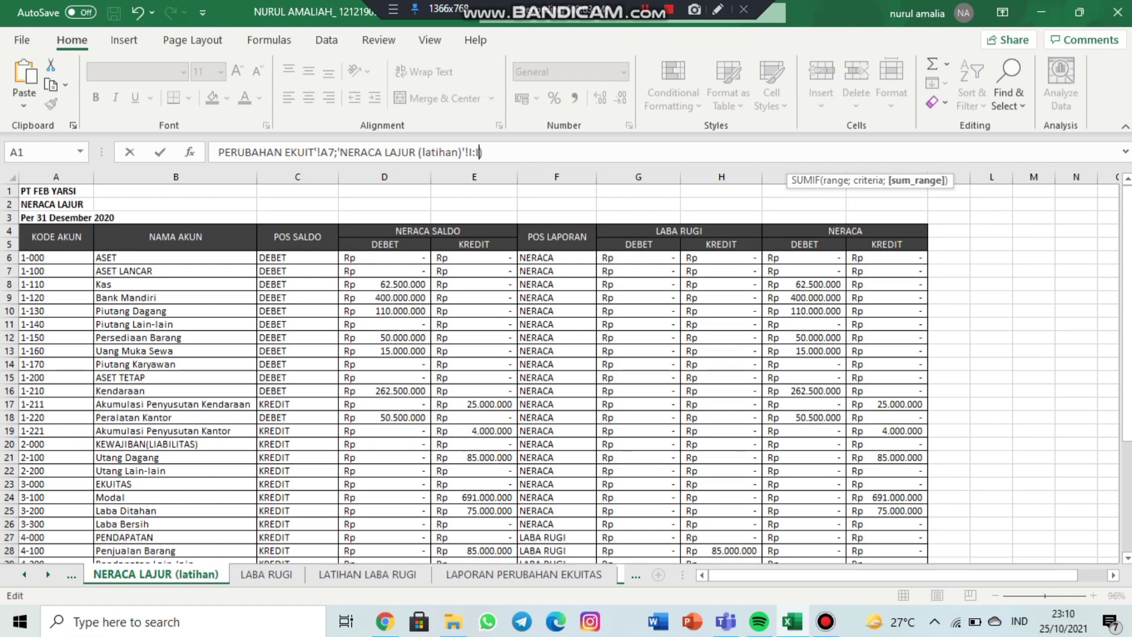
key("Right")
key("Return")
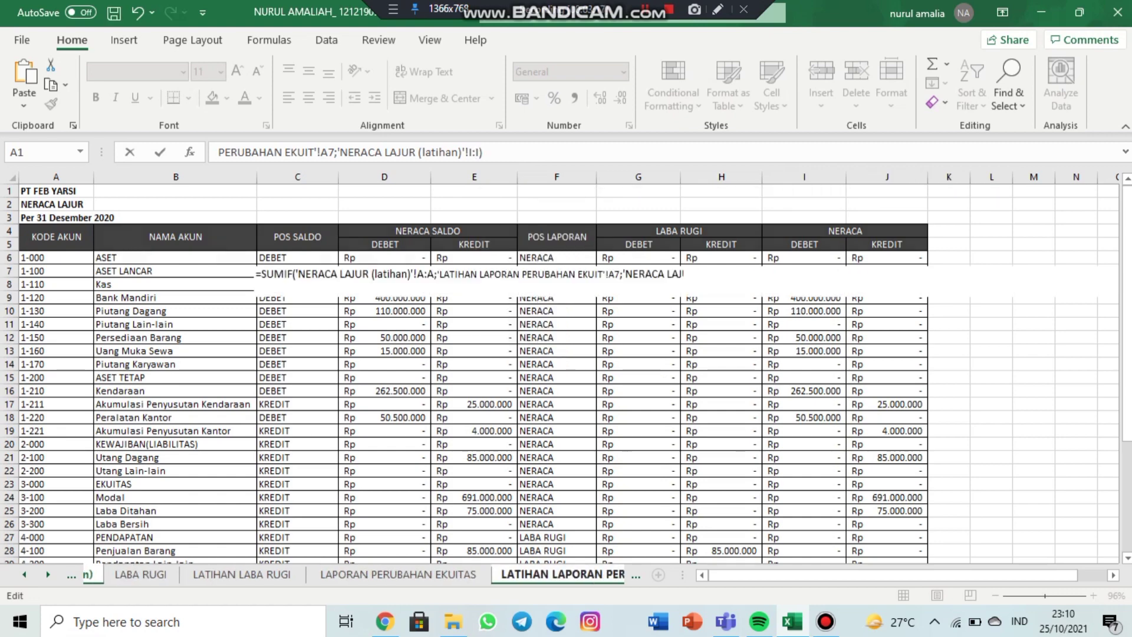
key("Return")
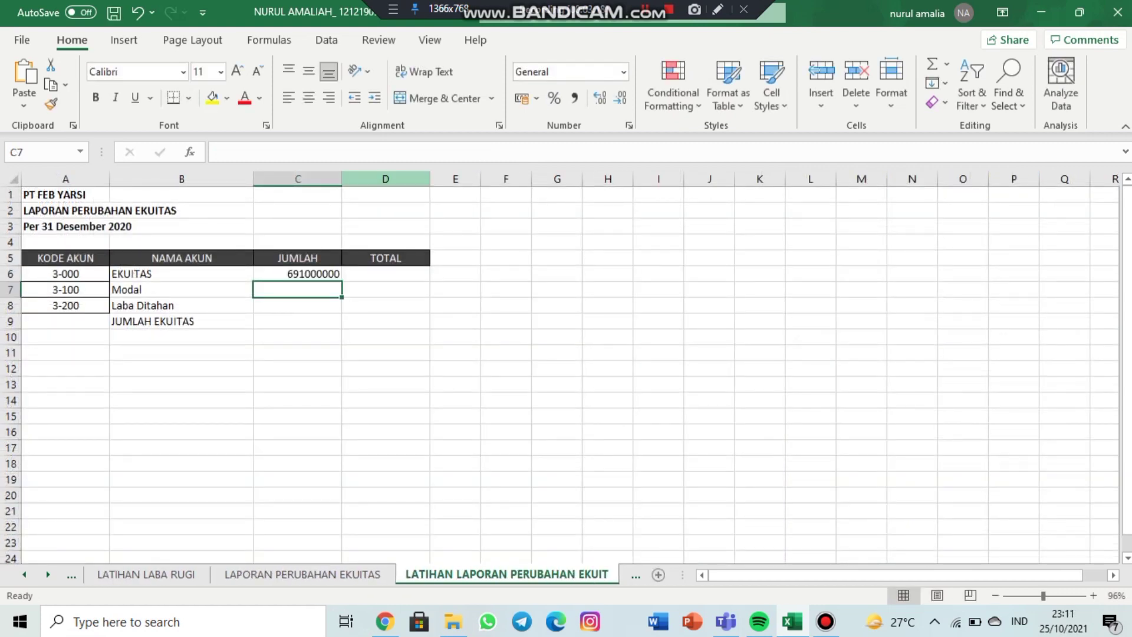
Format the amount in C6 as Accounting and move it to C7 in the Modal row.
left_click(297, 274)
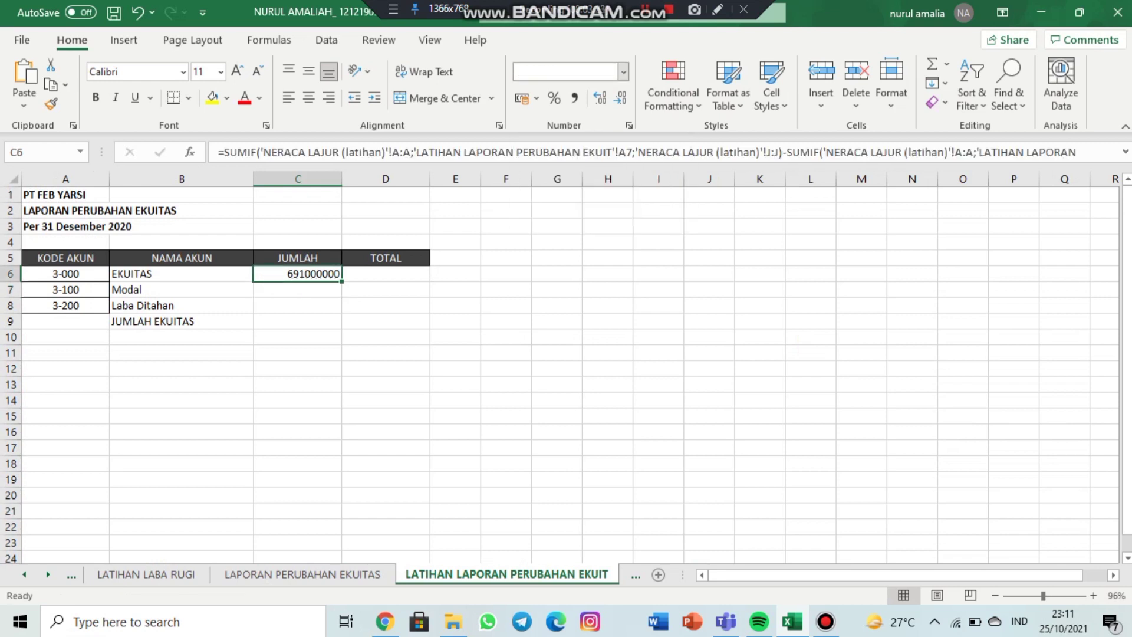
left_click(623, 72)
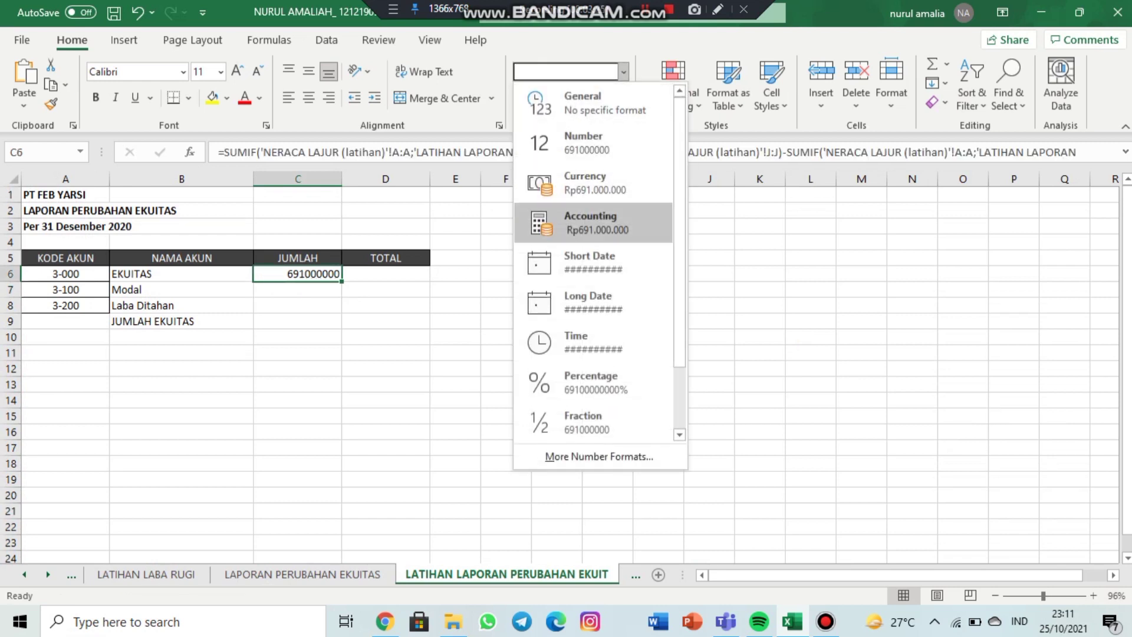
left_click(590, 223)
left_click_drag(341, 282, 341, 312)
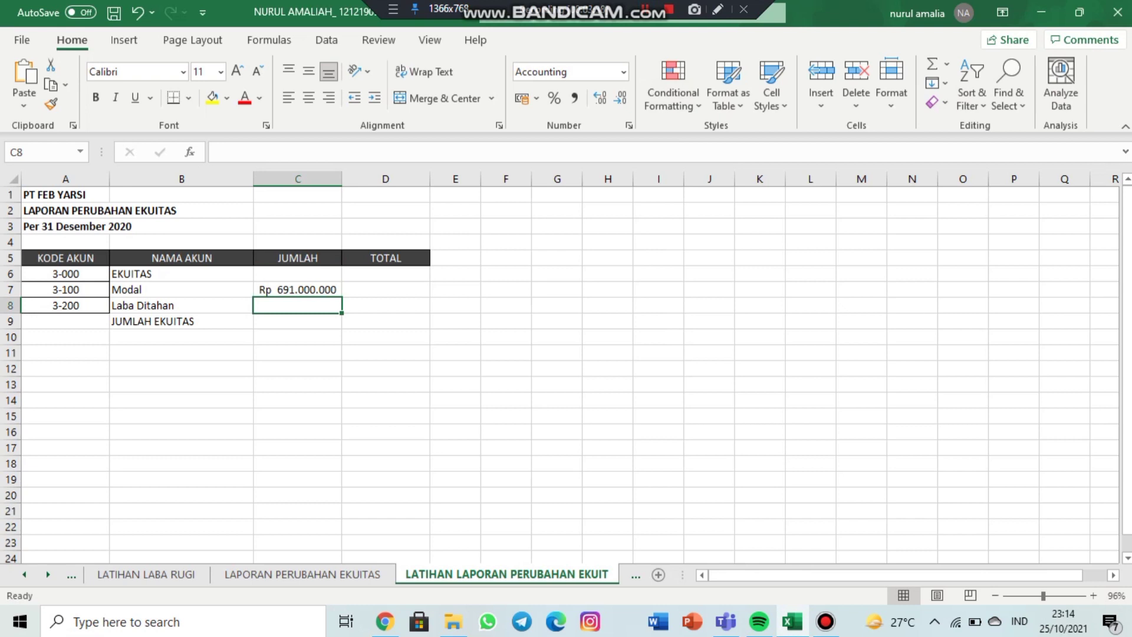
type("=SUM")
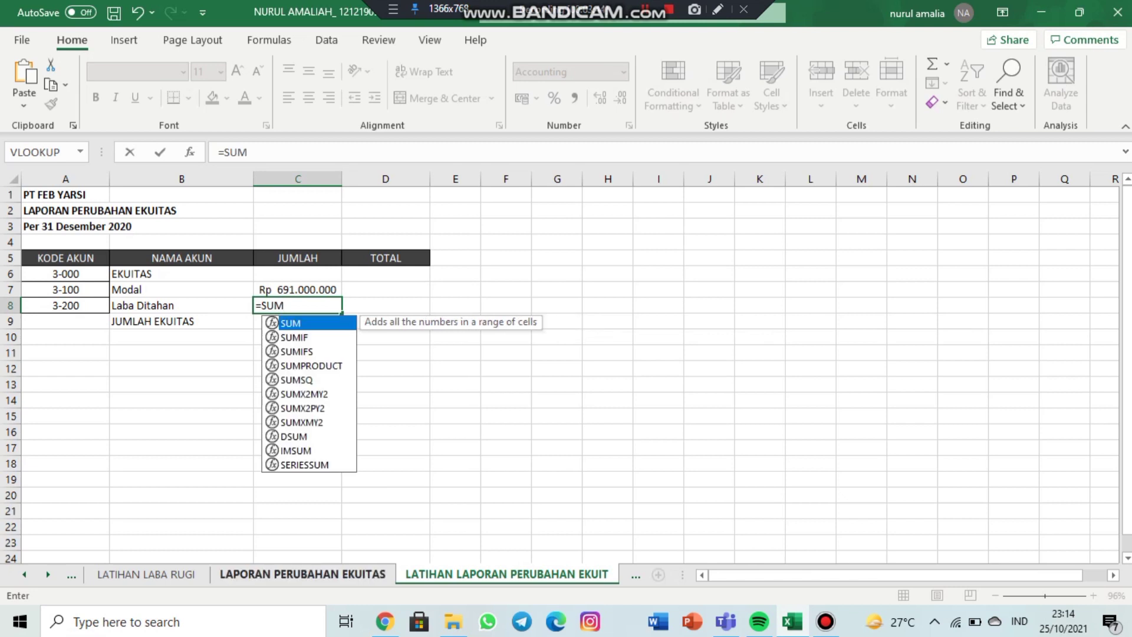
key("Return")
key("ctrl+Page_Up")
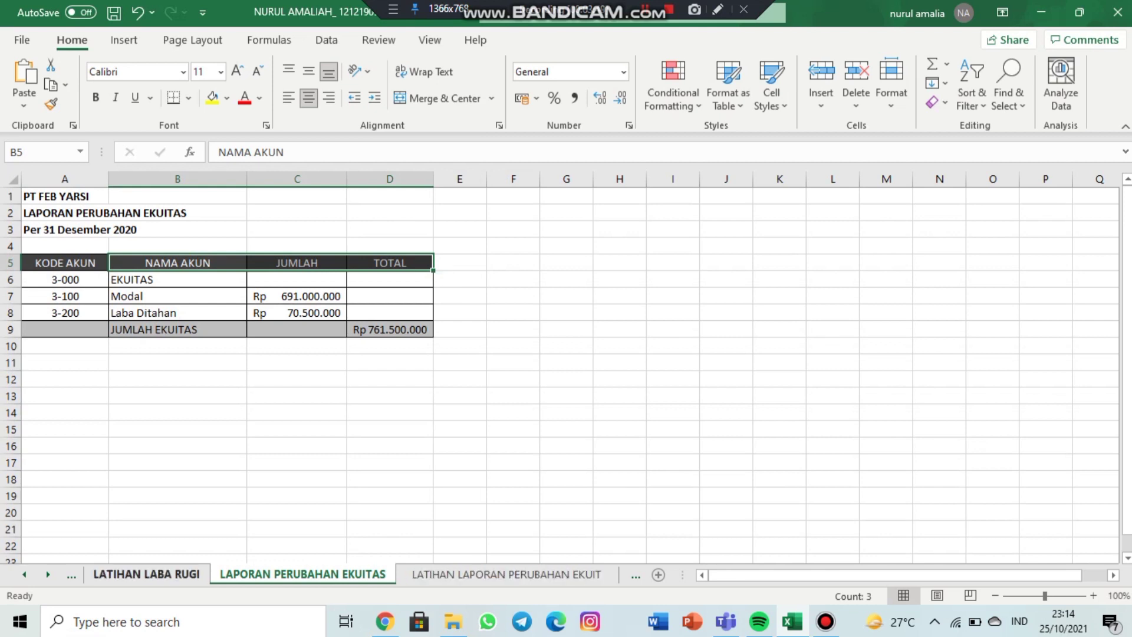
Check the LABA RUGI total in D22 of LATIHAN LABA RUGI and the equity rows of NERACA, and return to LATIHAN LAPORAN PERUBAHAN EKUIT.
left_click(146, 573)
left_click(429, 530)
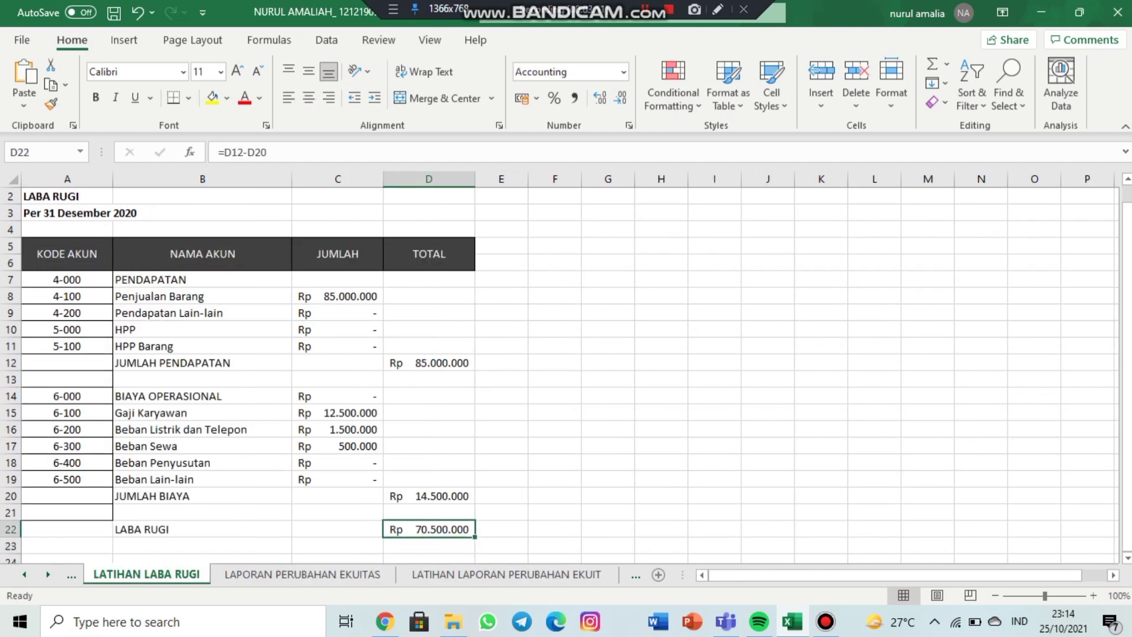
left_click(429, 546)
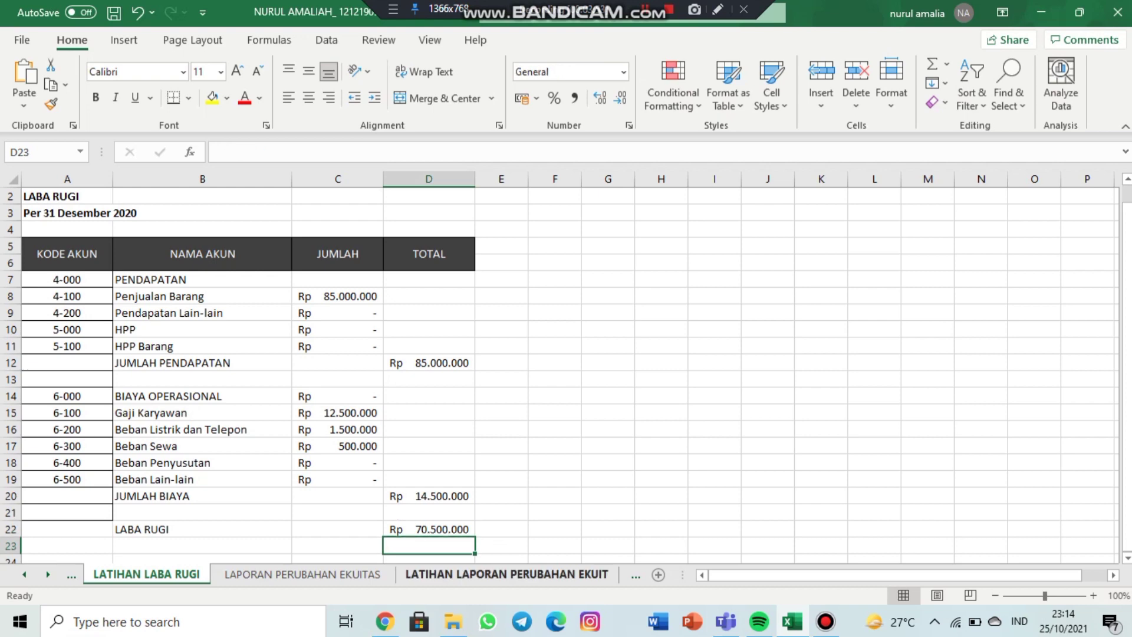
left_click(636, 575)
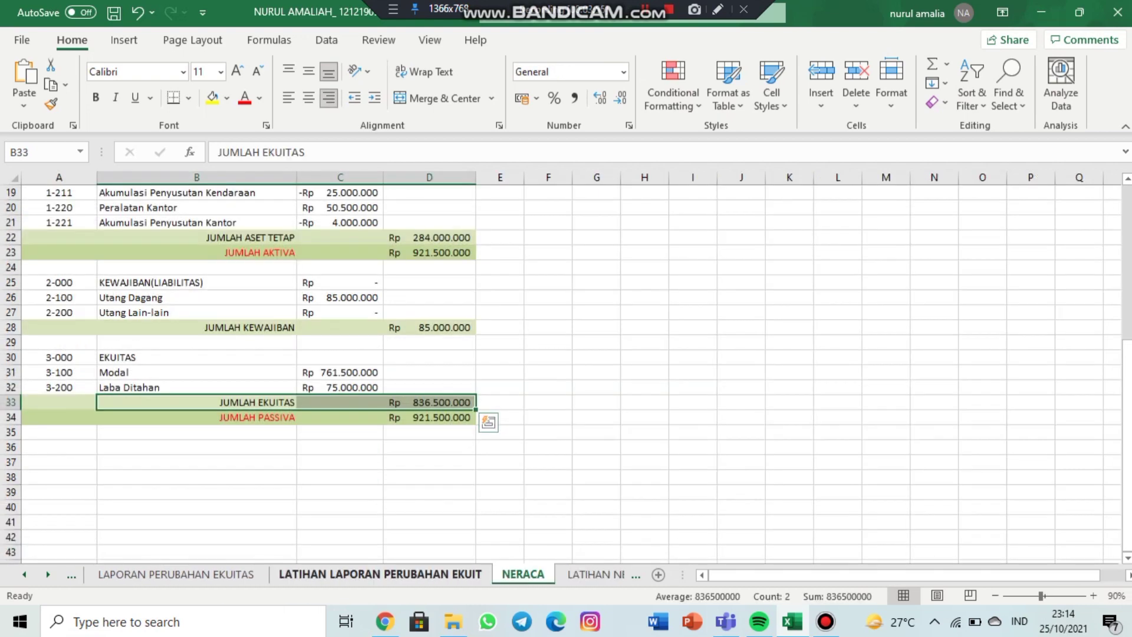
left_click(380, 574)
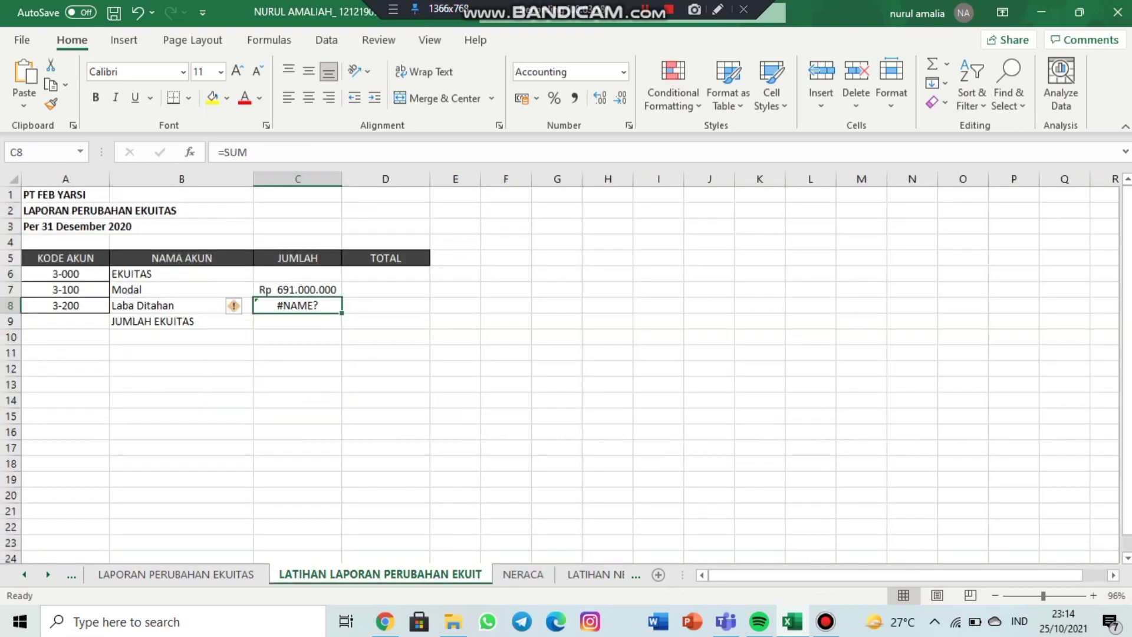
Replace the incomplete formula in C8, the Laba Ditahan amount, with a SUM of D22 from the LABA RUGI sheet.
key("BackSpace")
type("=SUM")
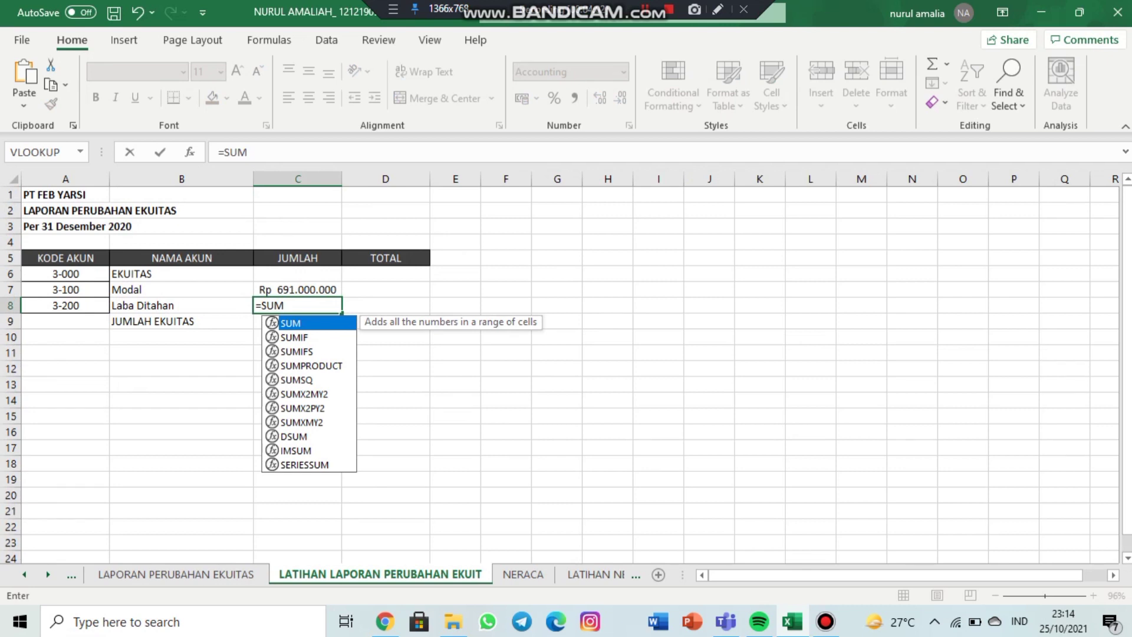
type("(")
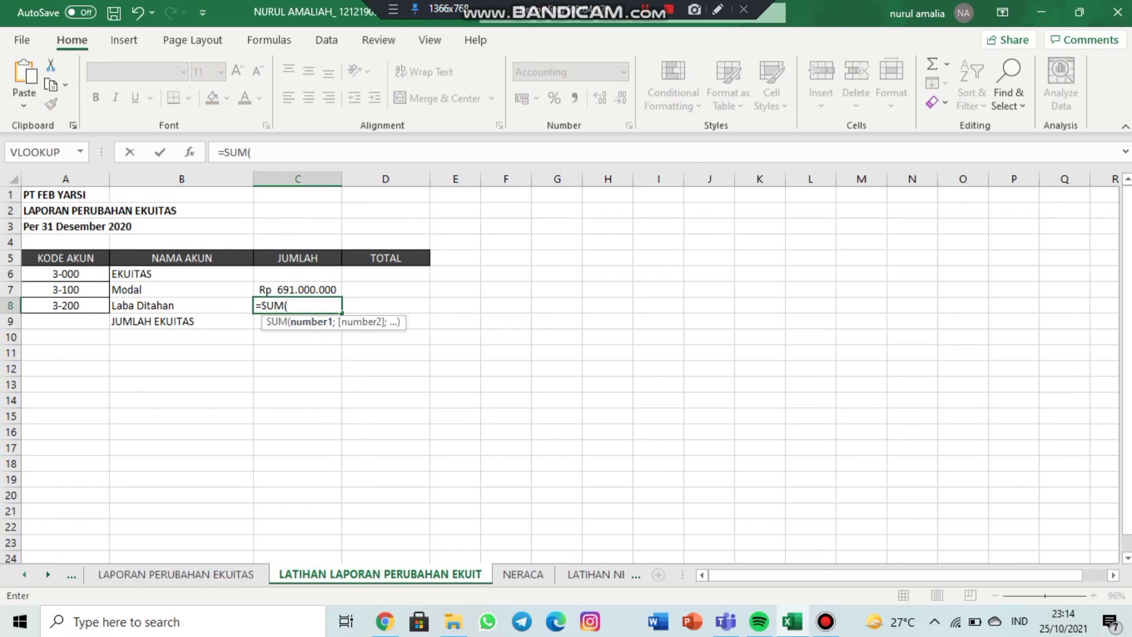
left_click(25, 574)
left_click(24, 575)
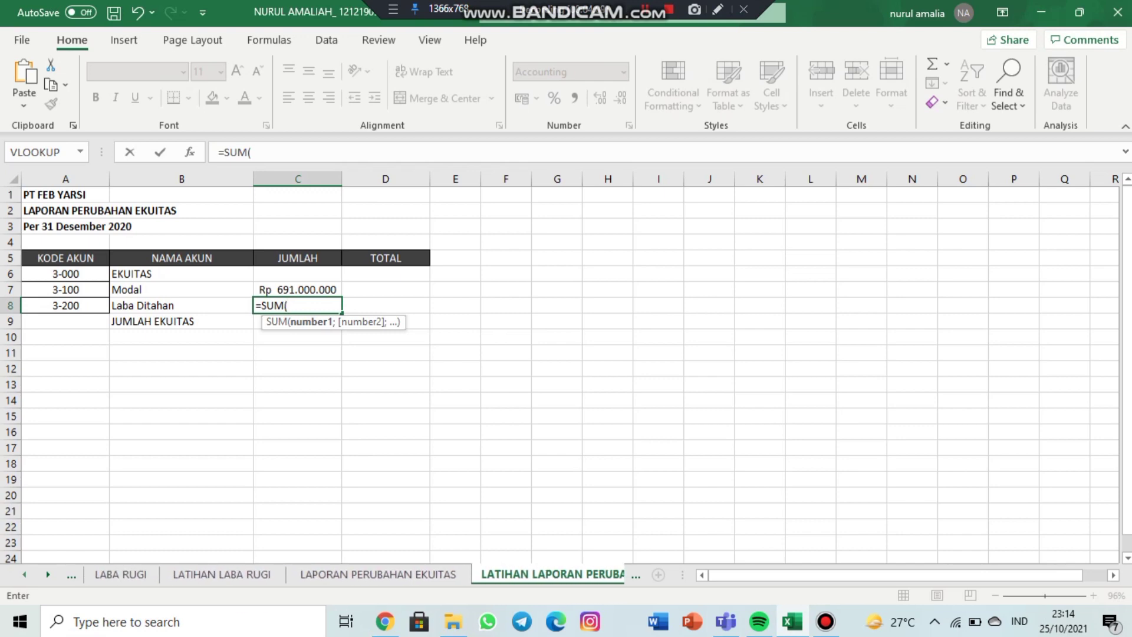
left_click(121, 573)
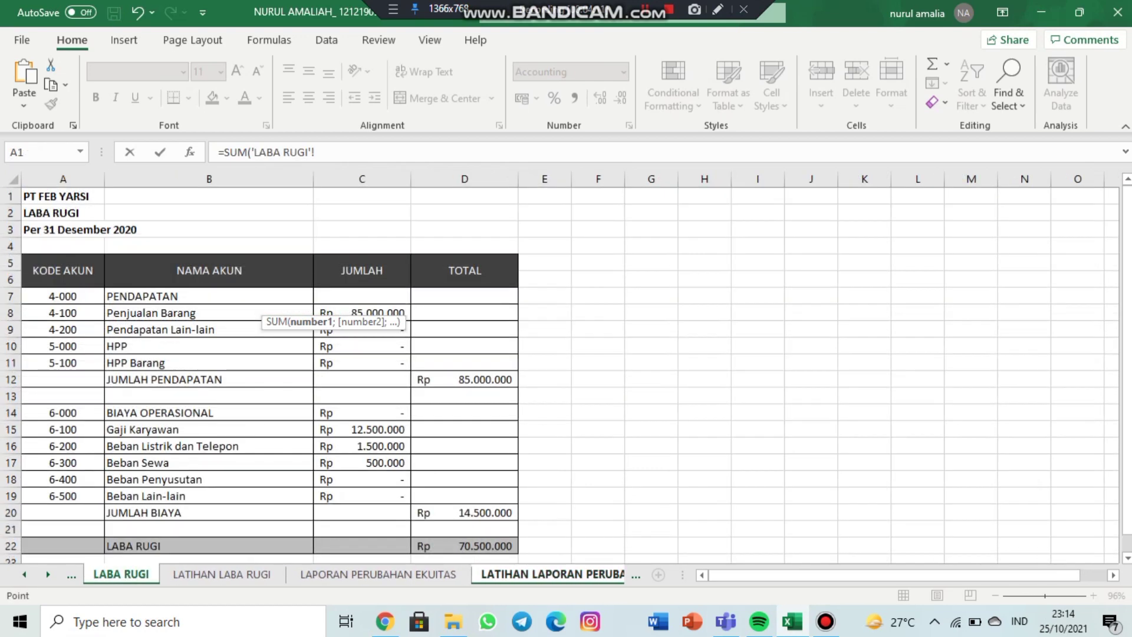
scroll(560, 377, "down", 1)
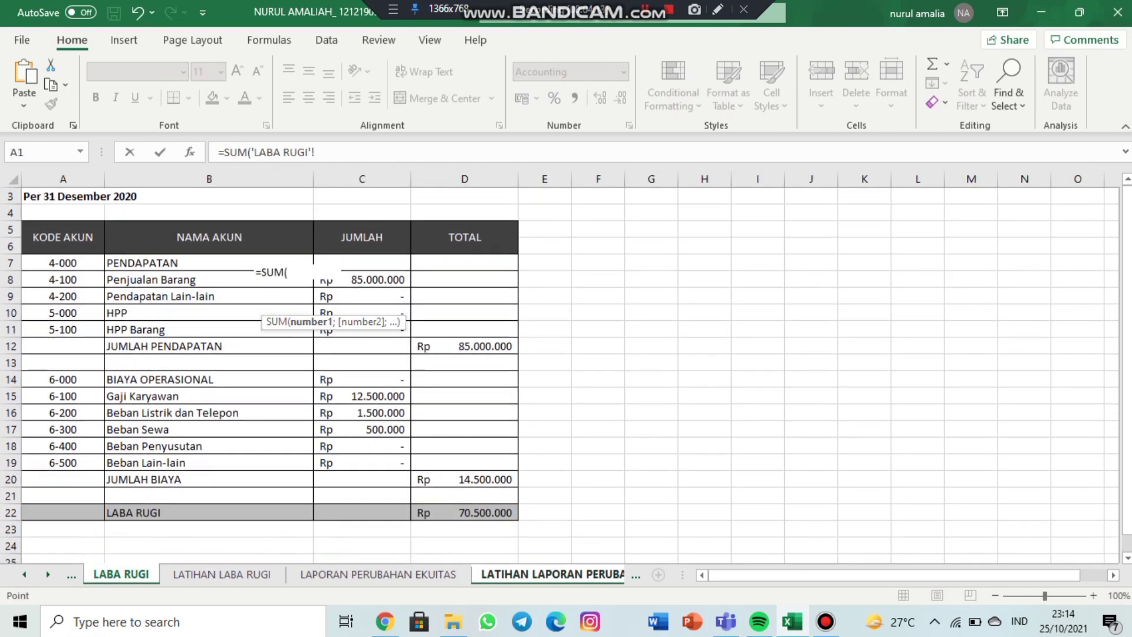
left_click(465, 512)
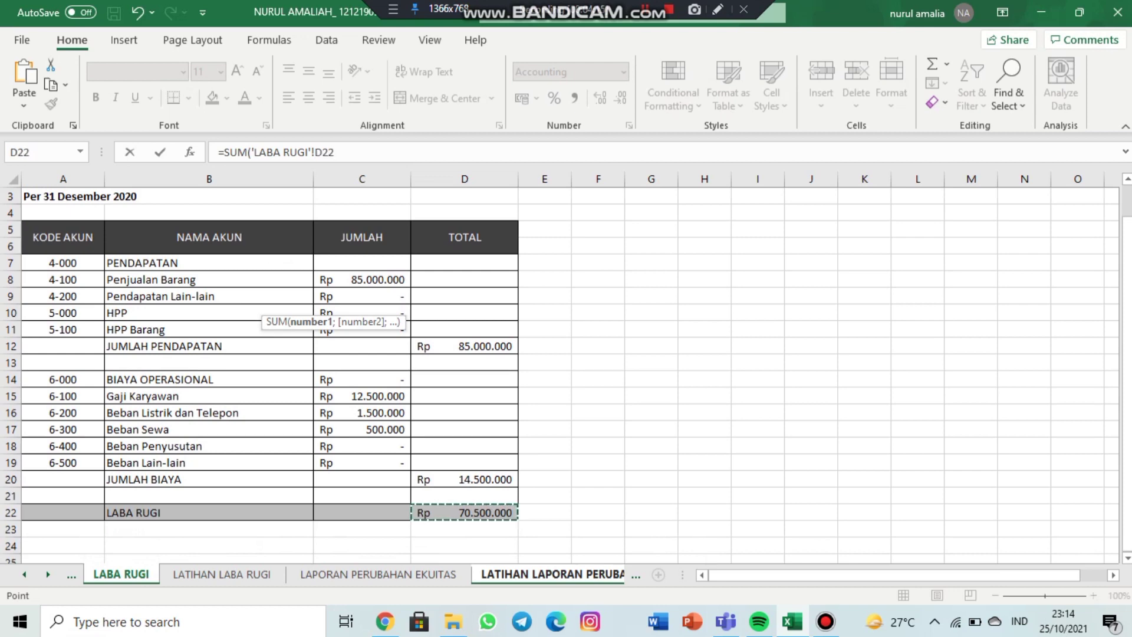
key("Return")
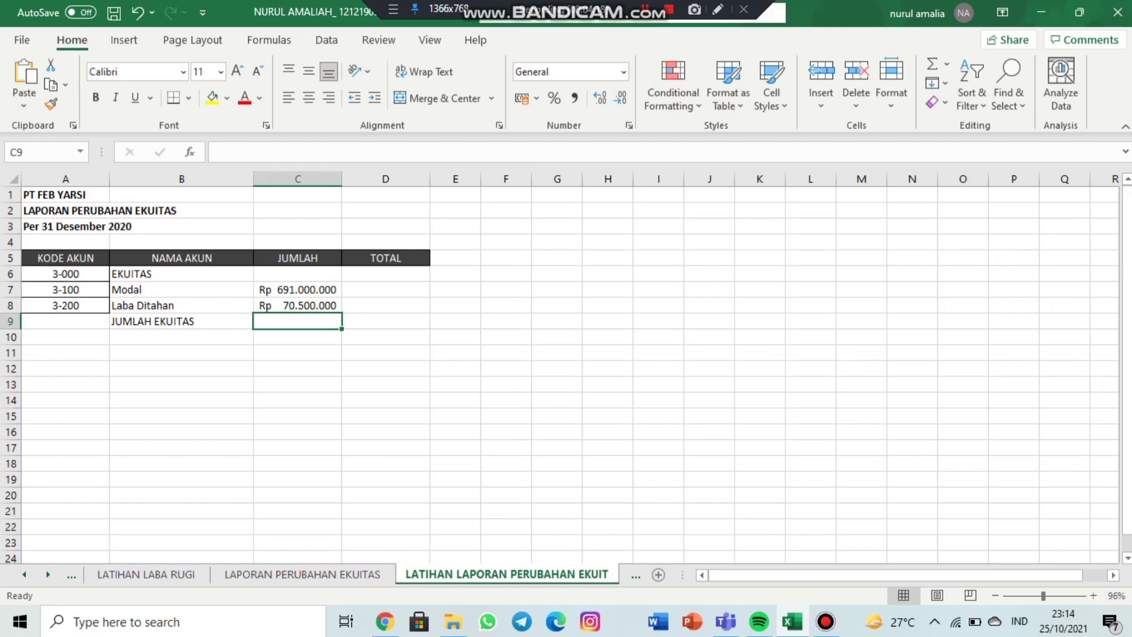
Enter =SUM(C7:C9) in D9 as the TOTAL of the JUMLAH EKUITAS row.
left_click(646, 10)
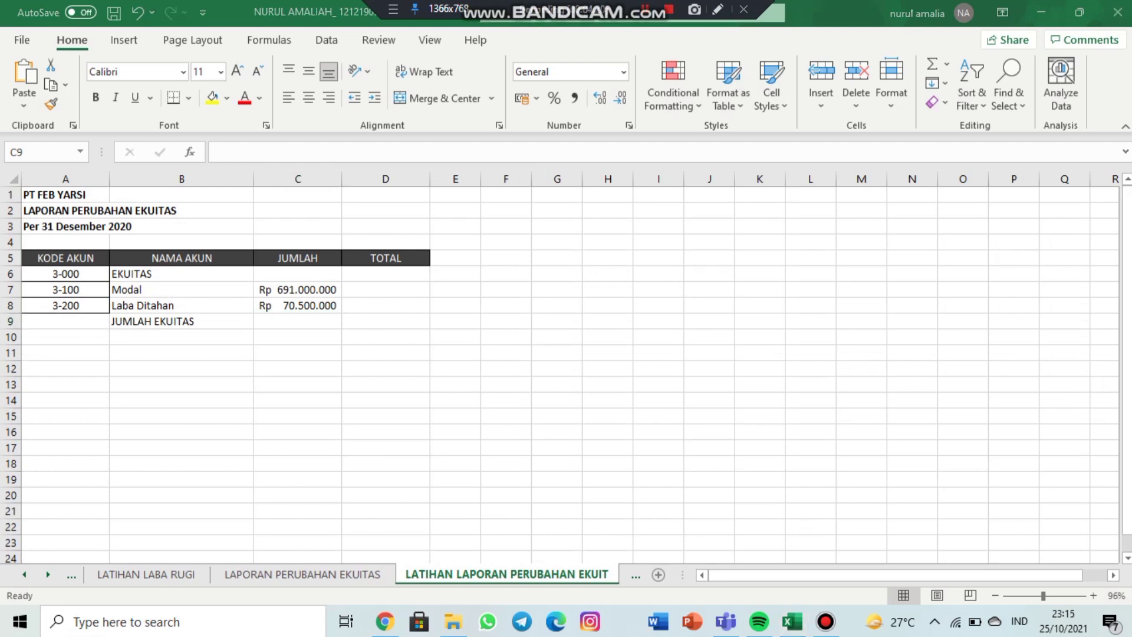
left_click(298, 321)
right_click(396, 320)
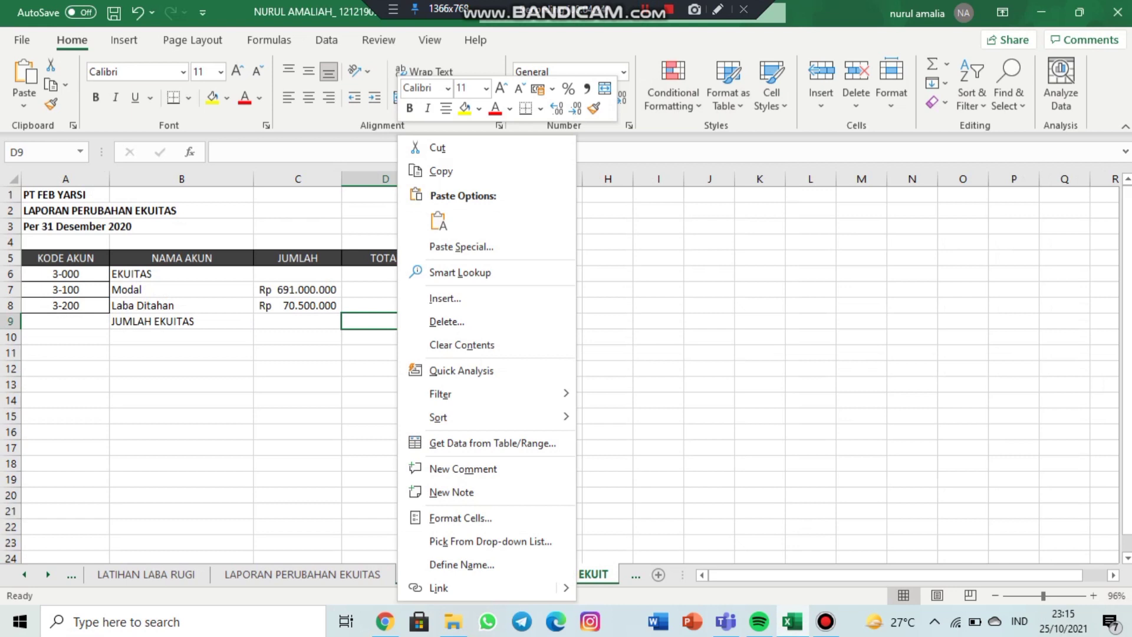
double_click(386, 321)
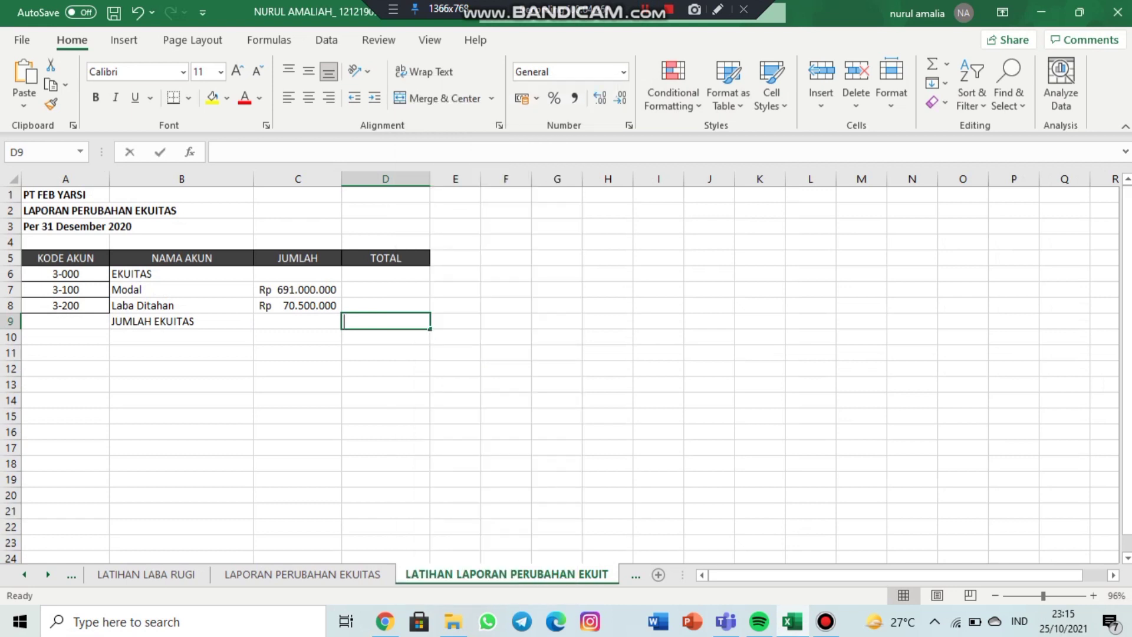
type("=")
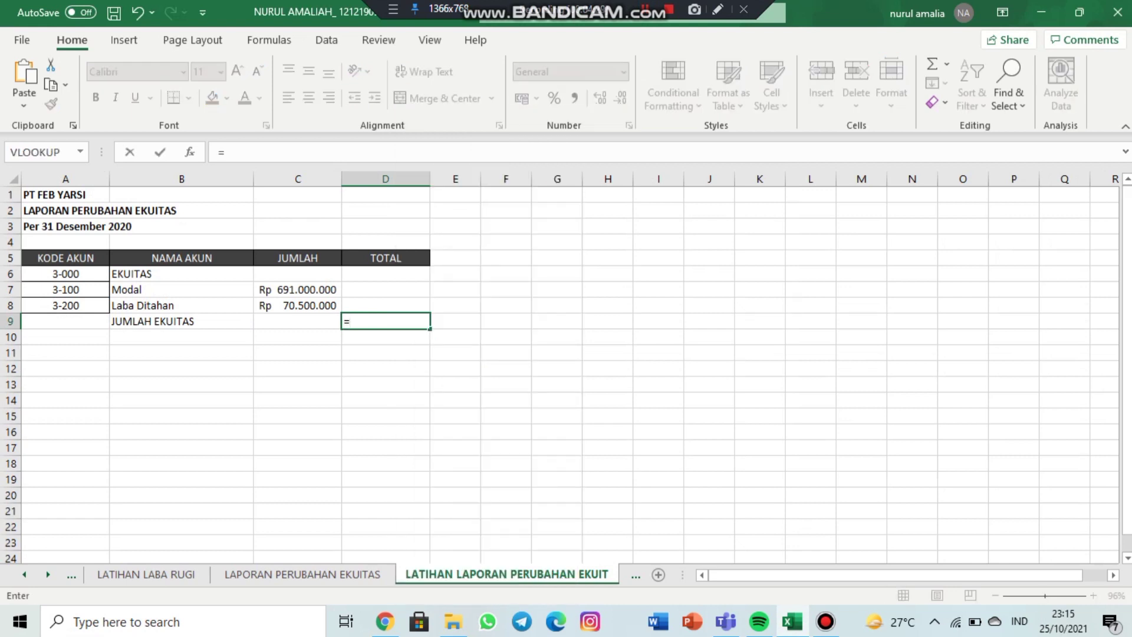
type("SUM")
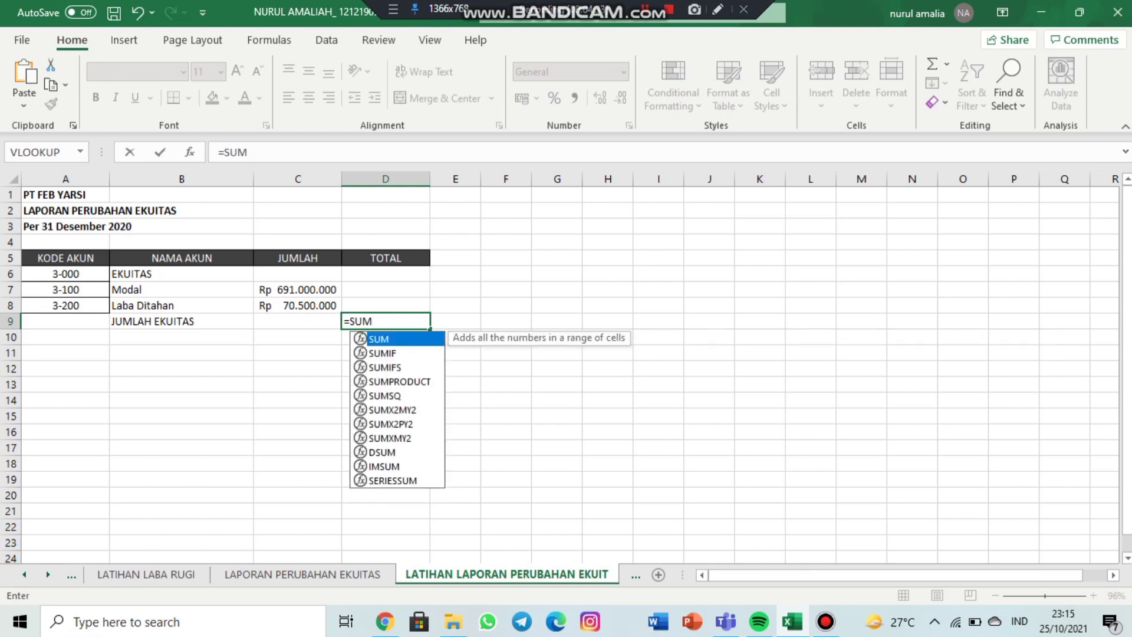
type("(")
mouse_move(307, 290)
left_mouse_down()
mouse_move(339, 312)
mouse_move(330, 322)
mouse_move(313, 321)
mouse_move(312, 290)
mouse_move(299, 289)
left_mouse_up()
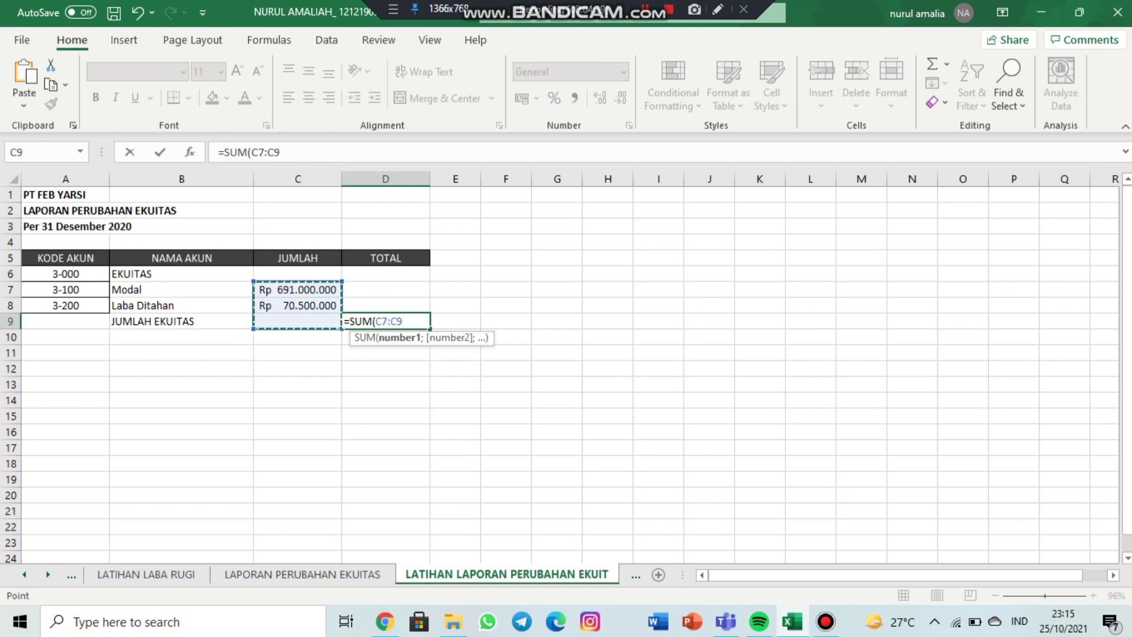
type(")")
key("Return")
left_click(298, 304)
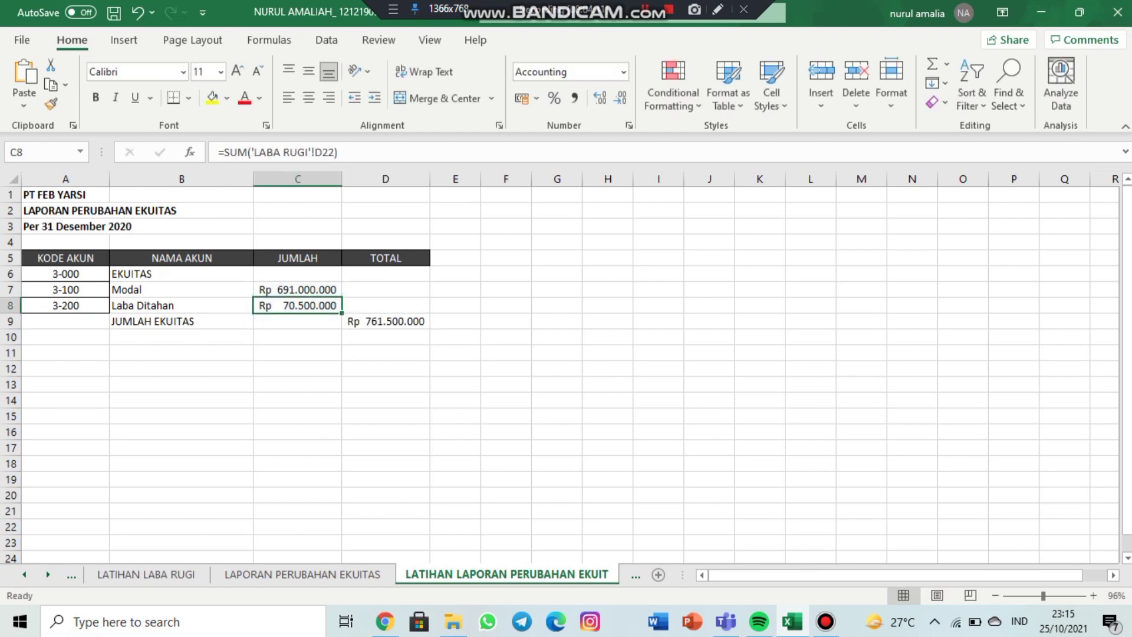
Replace the JUMLAH EKUITAS formula in D9 with a SUM of C7:C8, the Modal and Laba Ditahan amounts.
double_click(394, 322)
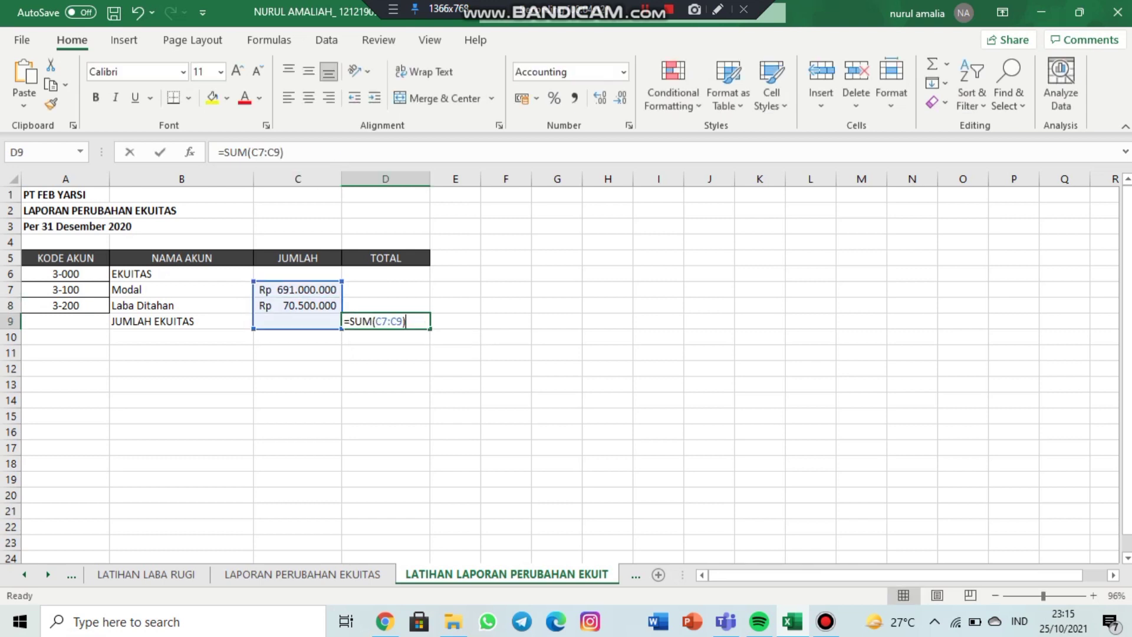
key("Escape")
key("BackSpace")
type("=SUM")
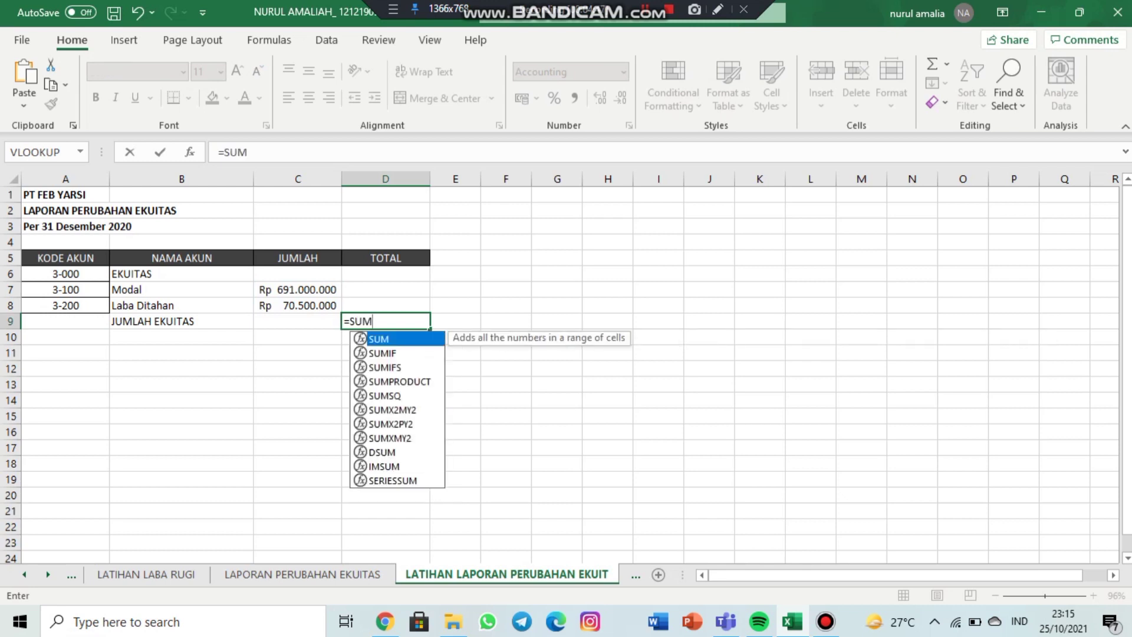
type("(")
left_click_drag(298, 289, 298, 306)
key("Return")
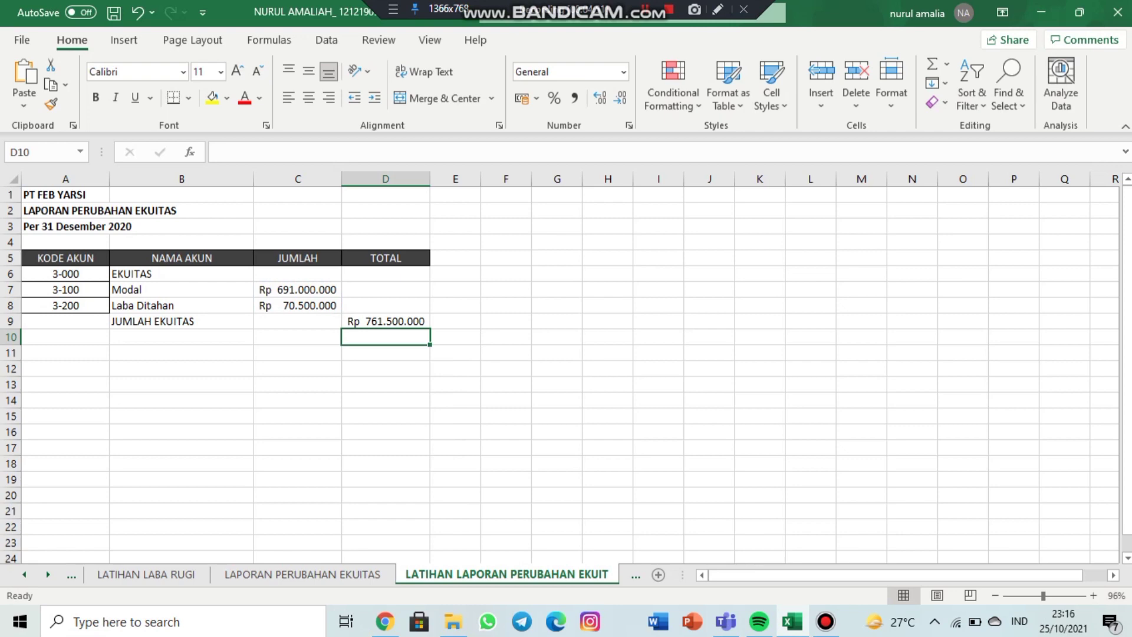
scroll(571, 368, "right", 2)
scroll(571, 368, "down", 1)
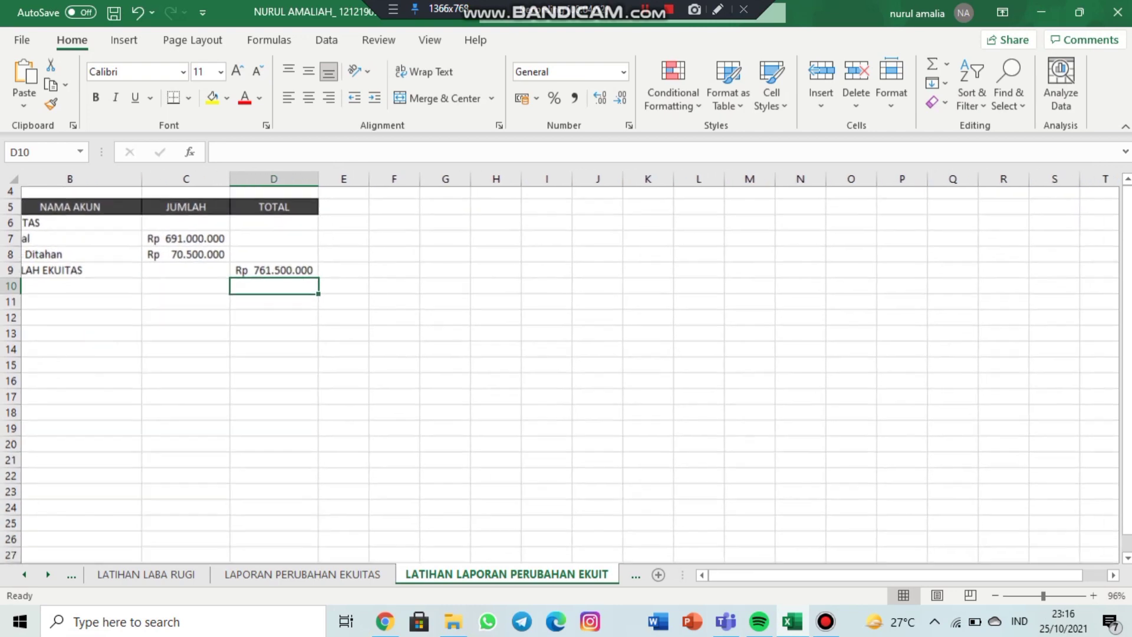
scroll(571, 368, "left", 2)
scroll(571, 368, "up", 1)
scroll(570, 368, "up", 1)
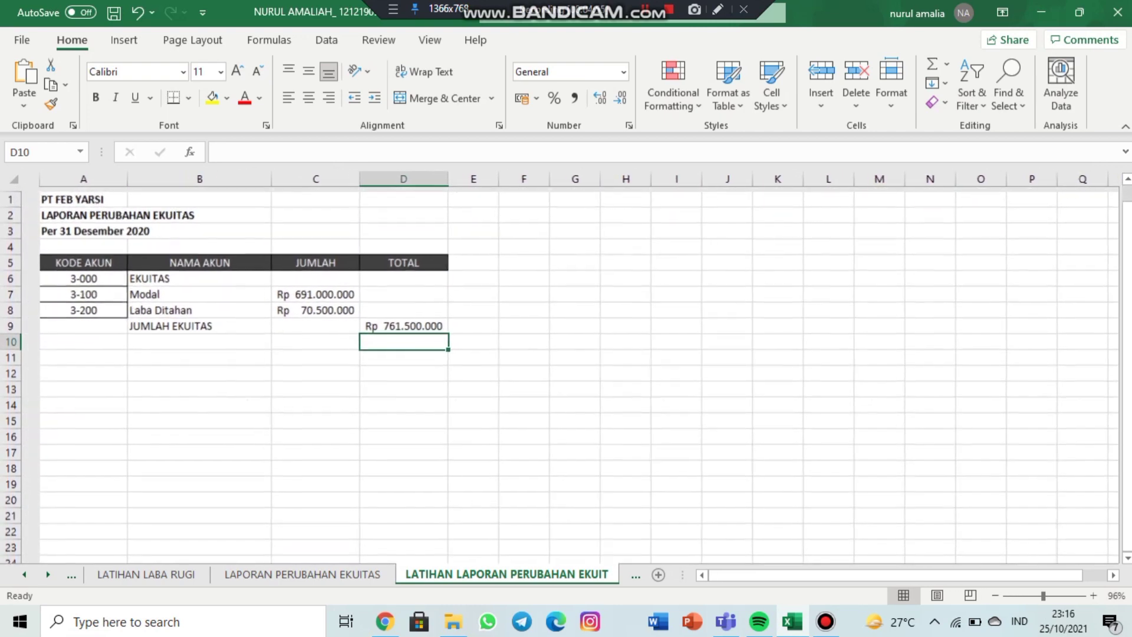